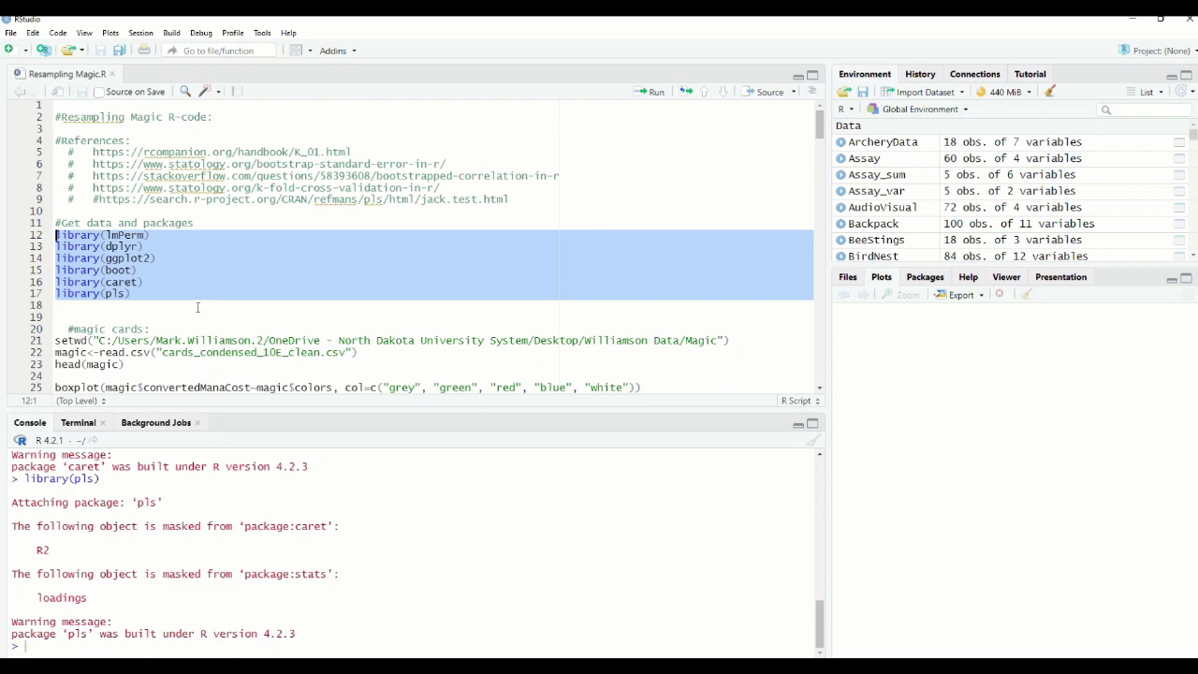
Run lines 21–23 to load the magic card data.
scroll(197, 307, "down", 5)
left_click_drag(123, 214, 55, 190)
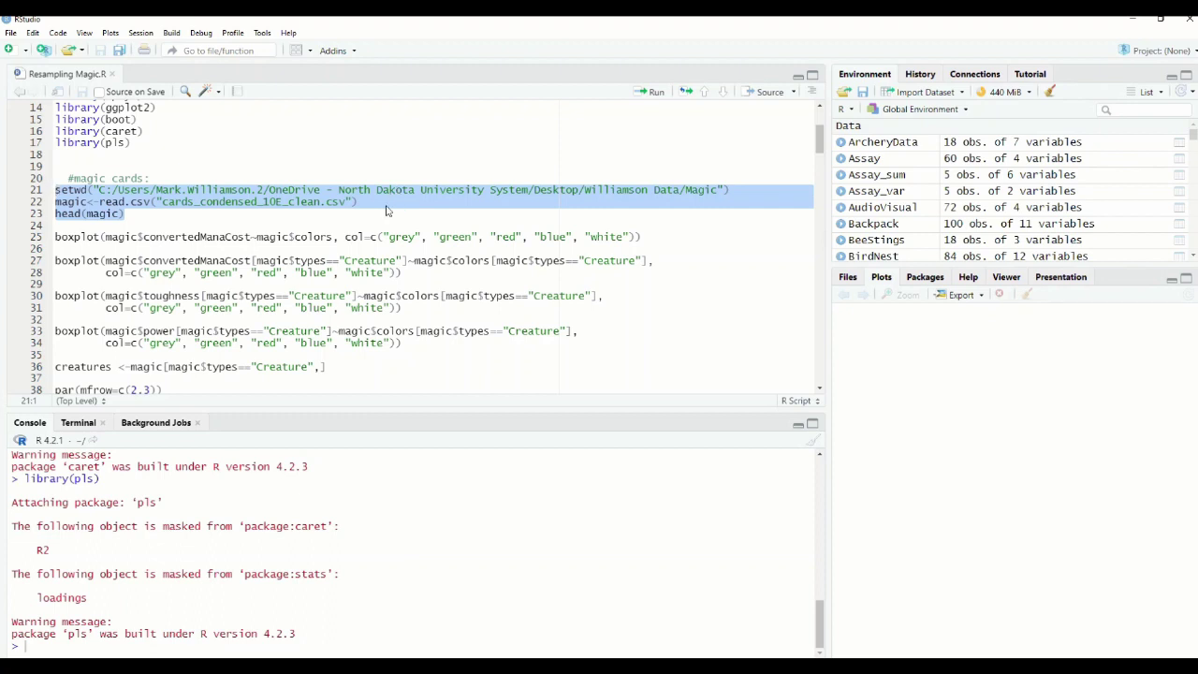
left_click(659, 92)
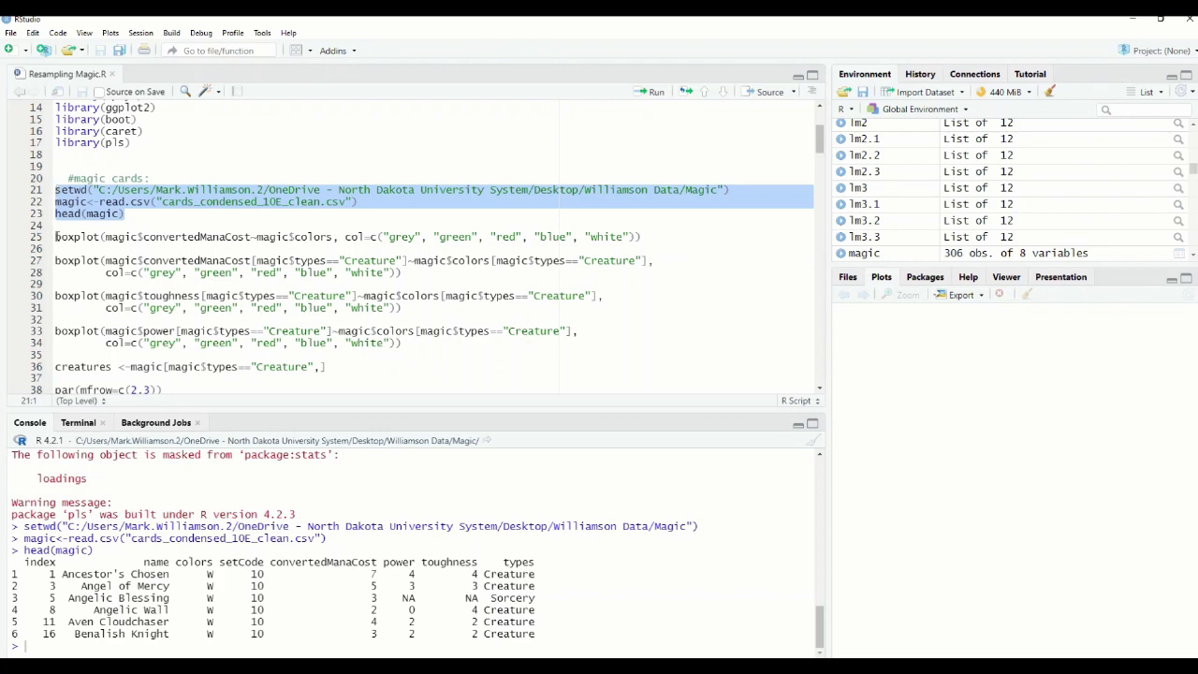
Draw the colour boxplots and create the 172-row creatures subset.
left_click_drag(55, 237, 330, 330)
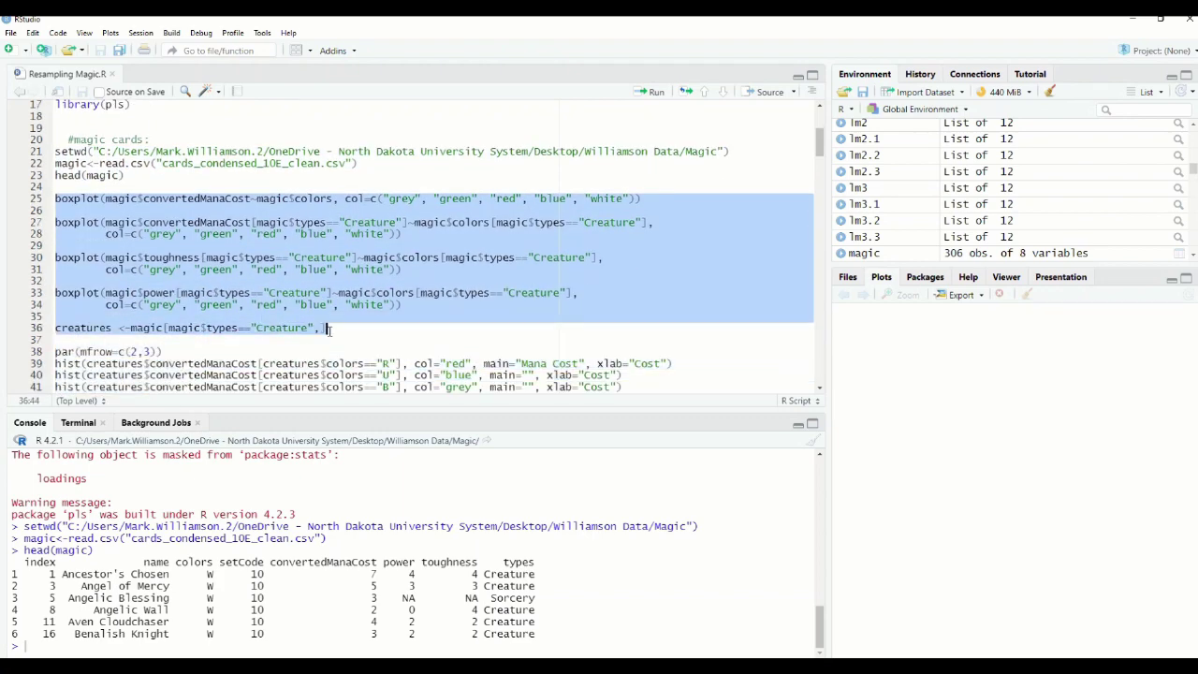
left_click(657, 91)
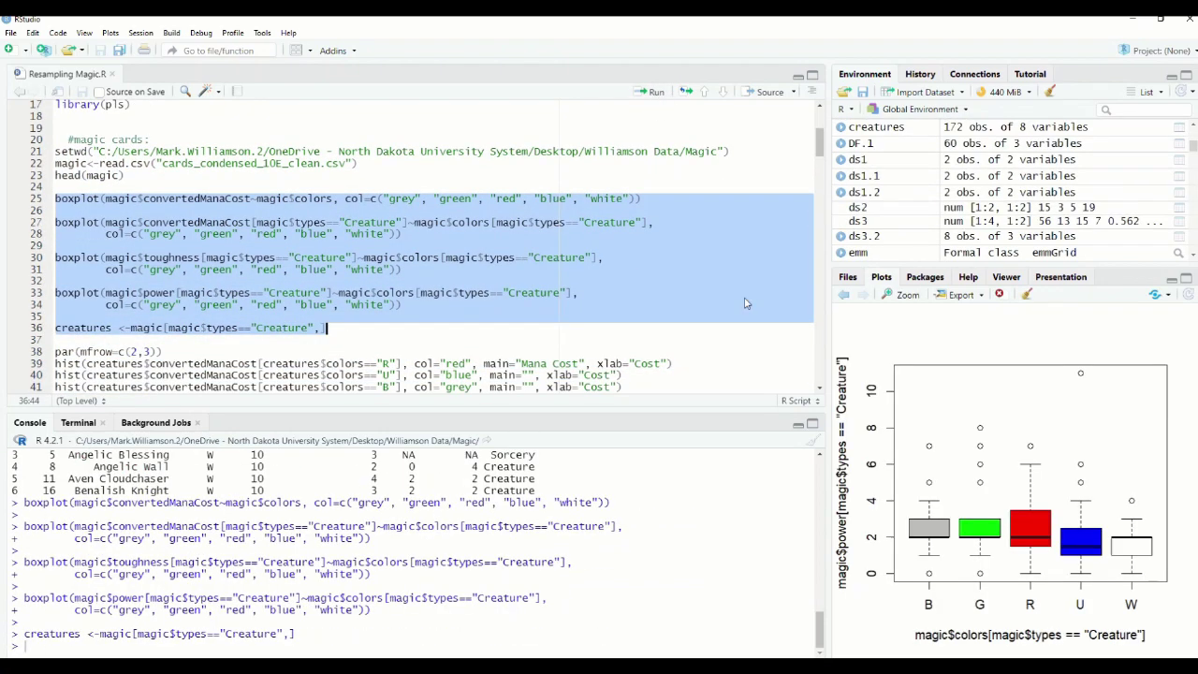
left_click(108, 321)
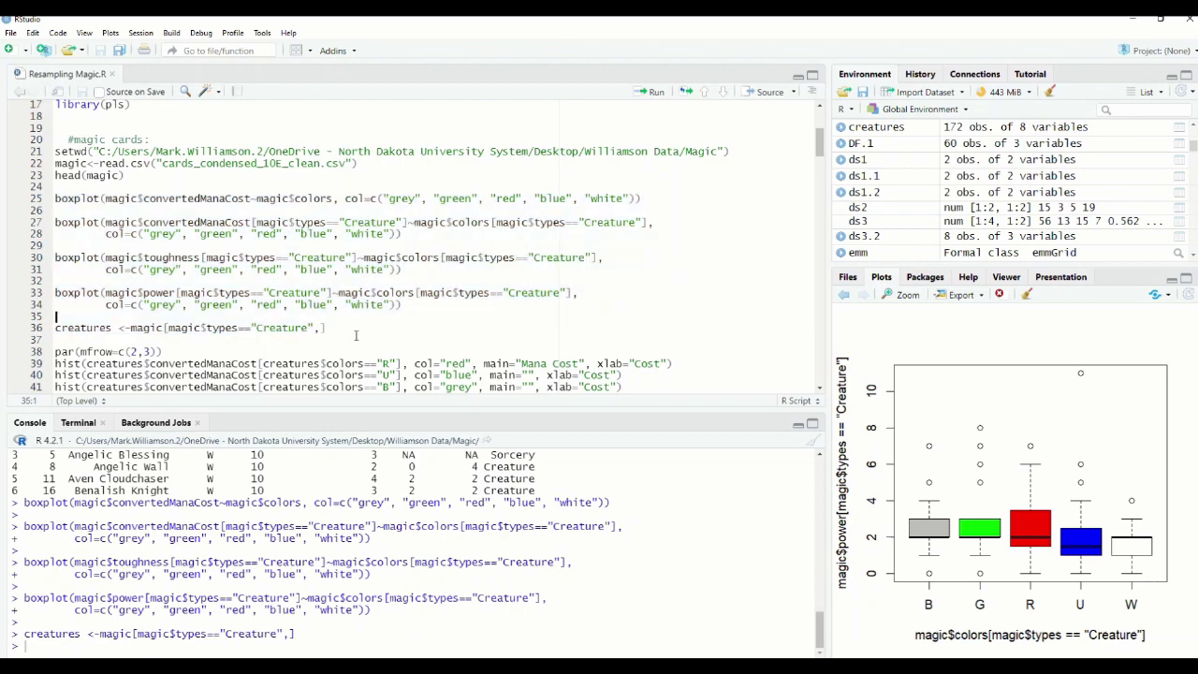
left_click_drag(356, 335, 57, 329)
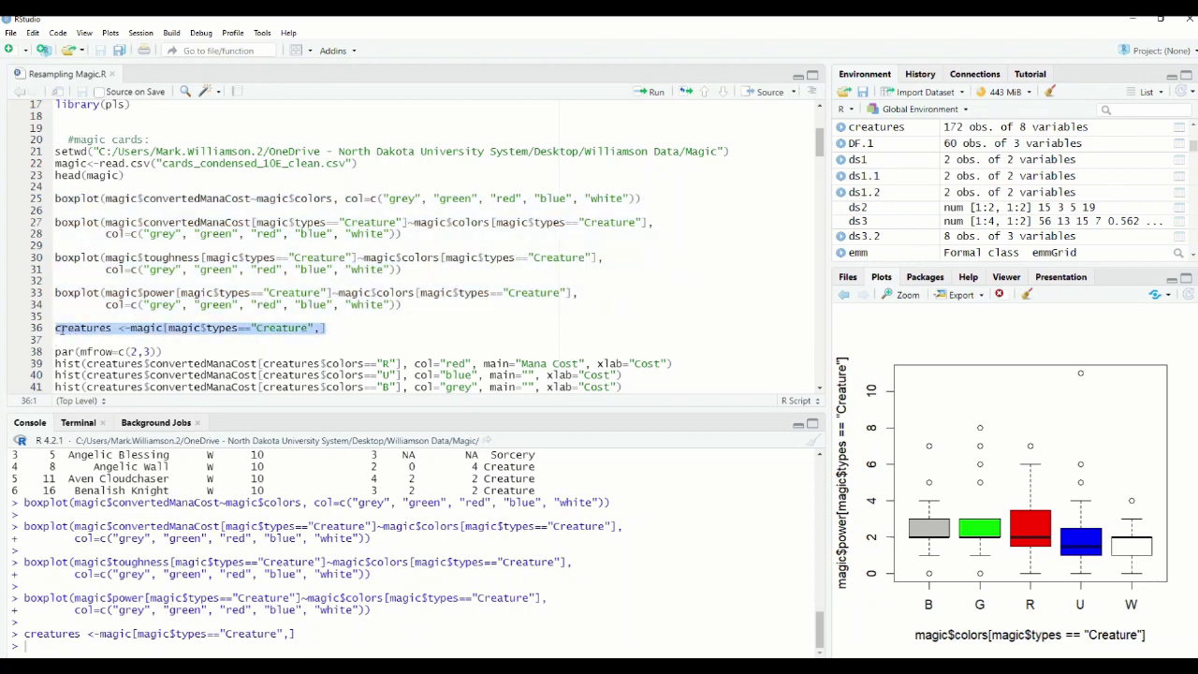
scroll(100, 245, "down", 5)
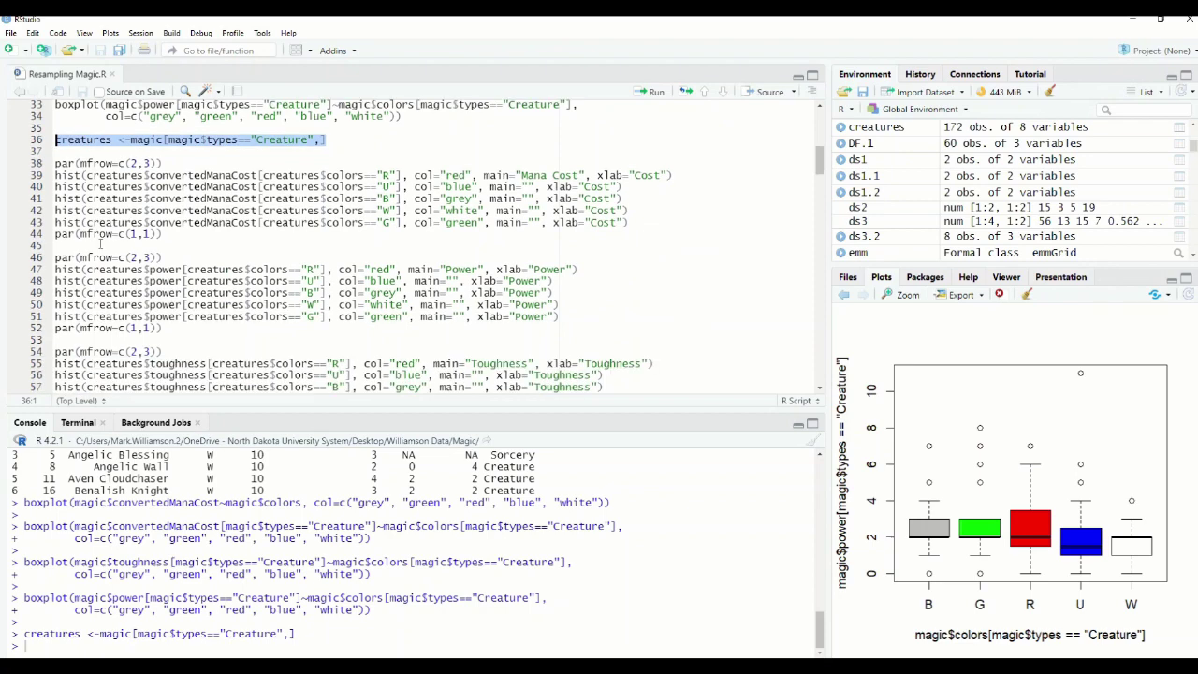
left_click_drag(56, 163, 326, 327)
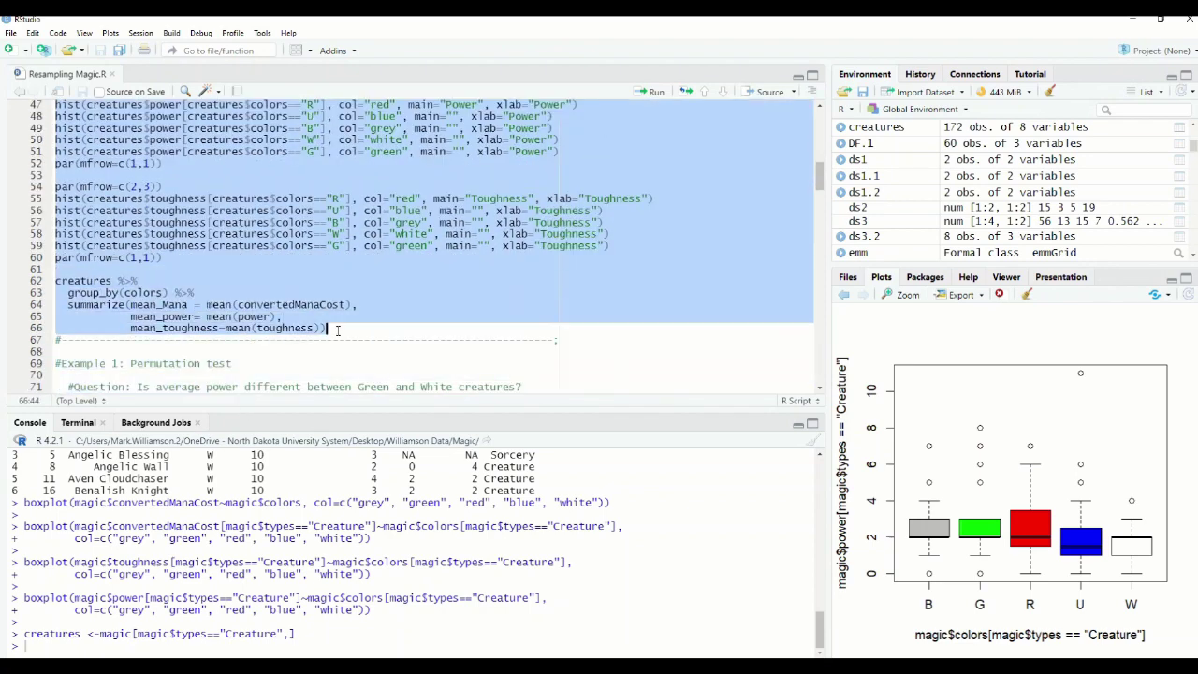
Plot per-colour mana cost, power and toughness histograms with a means table, then browse the plots.
left_click(656, 92)
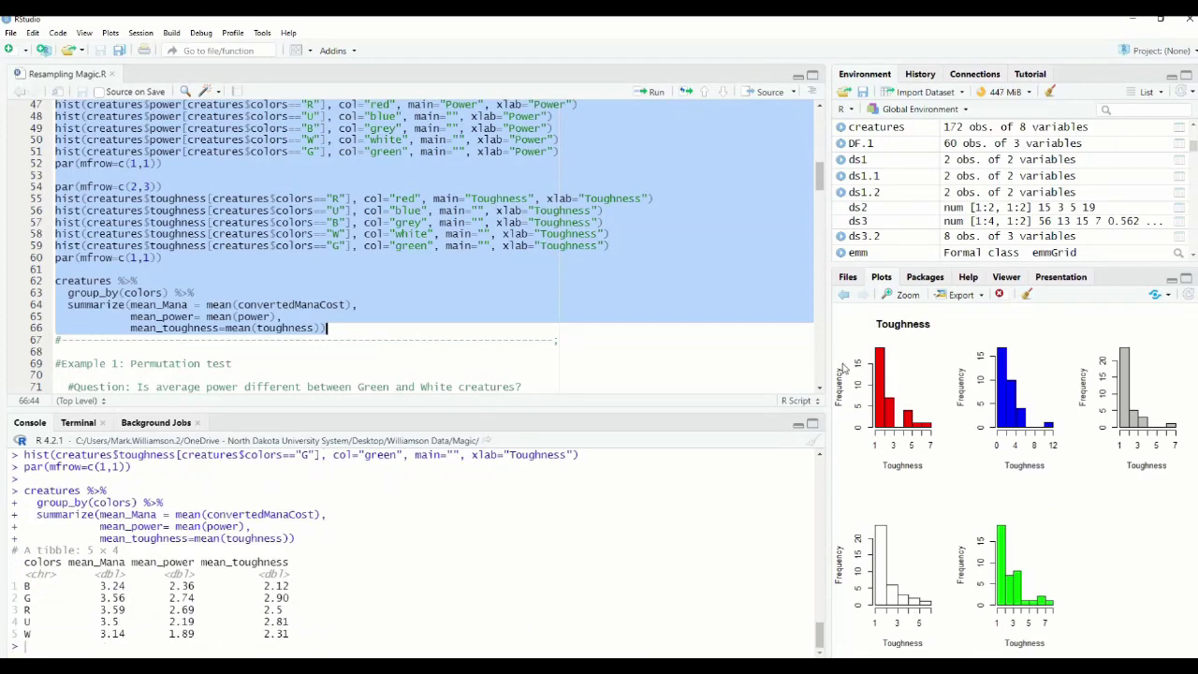
left_click(847, 296)
left_click(848, 295)
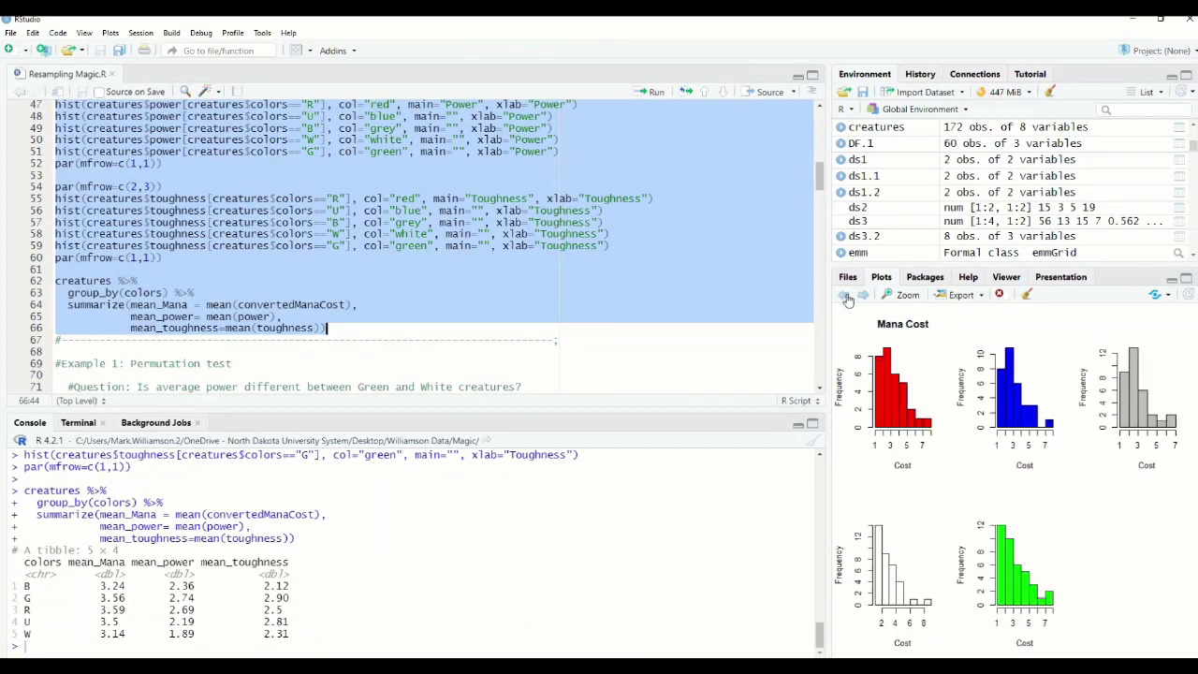
left_click(847, 296)
left_click(863, 295)
left_click(863, 296)
left_click(863, 296)
scroll(257, 273, "down", 4)
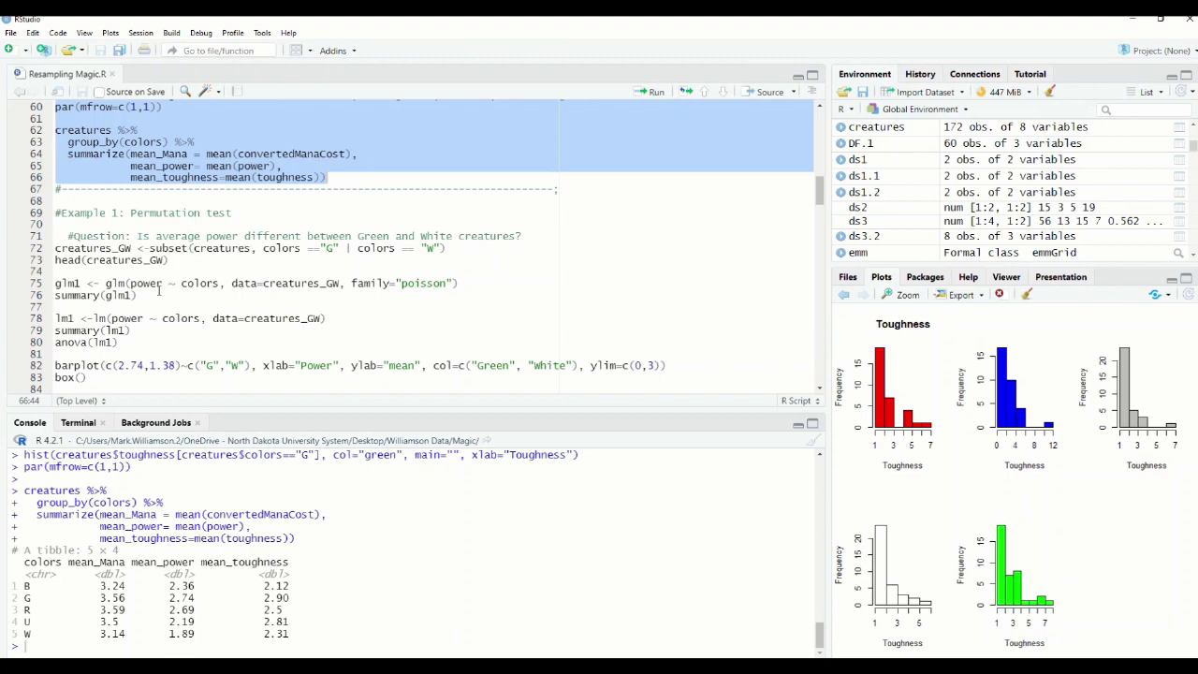
Create the creatures_GW subset of Green and White creatures from lines 71–73.
left_click_drag(169, 260, 57, 235)
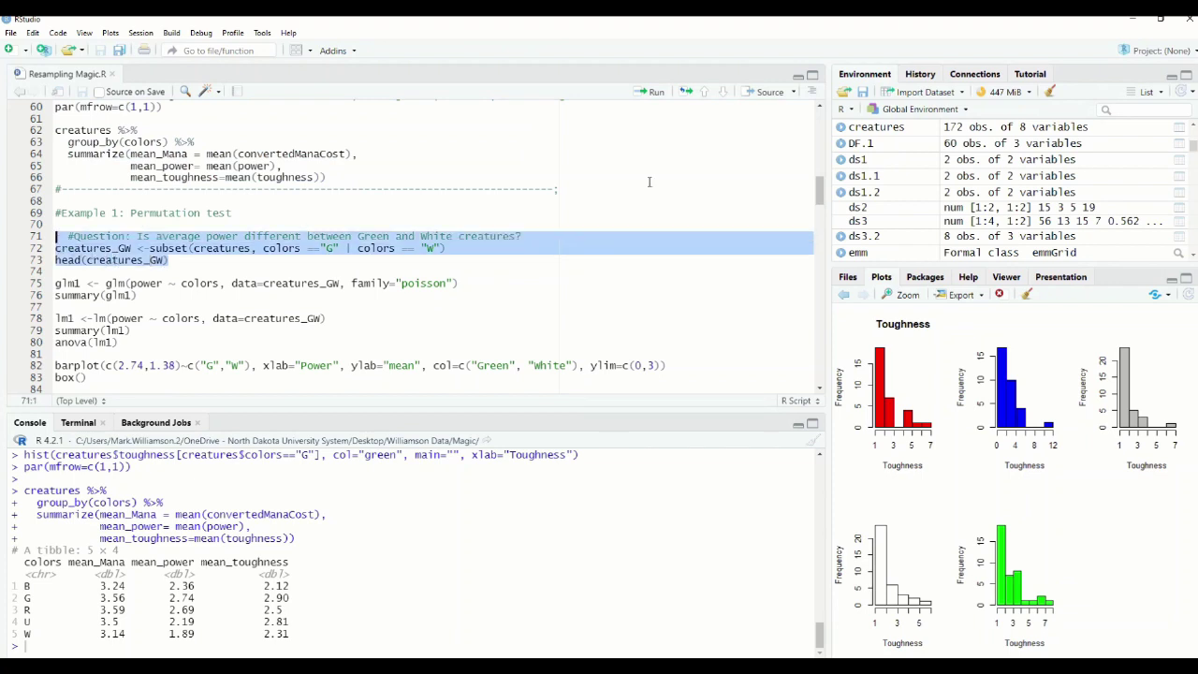
left_click(653, 91)
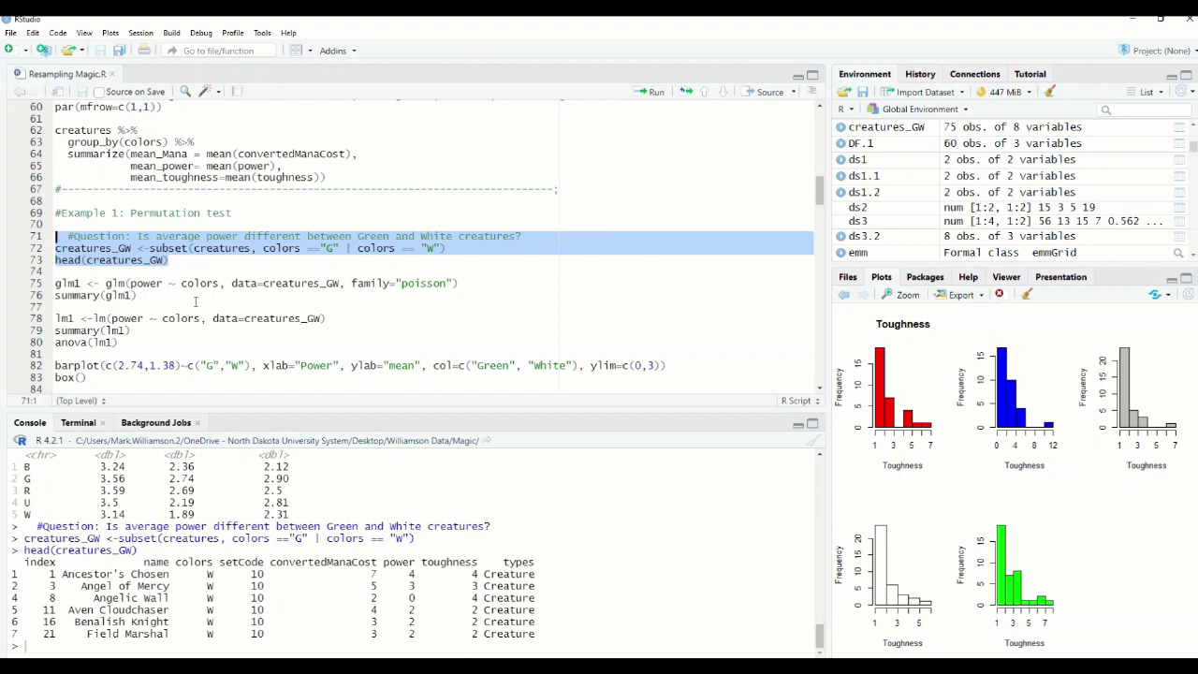
left_click(147, 295)
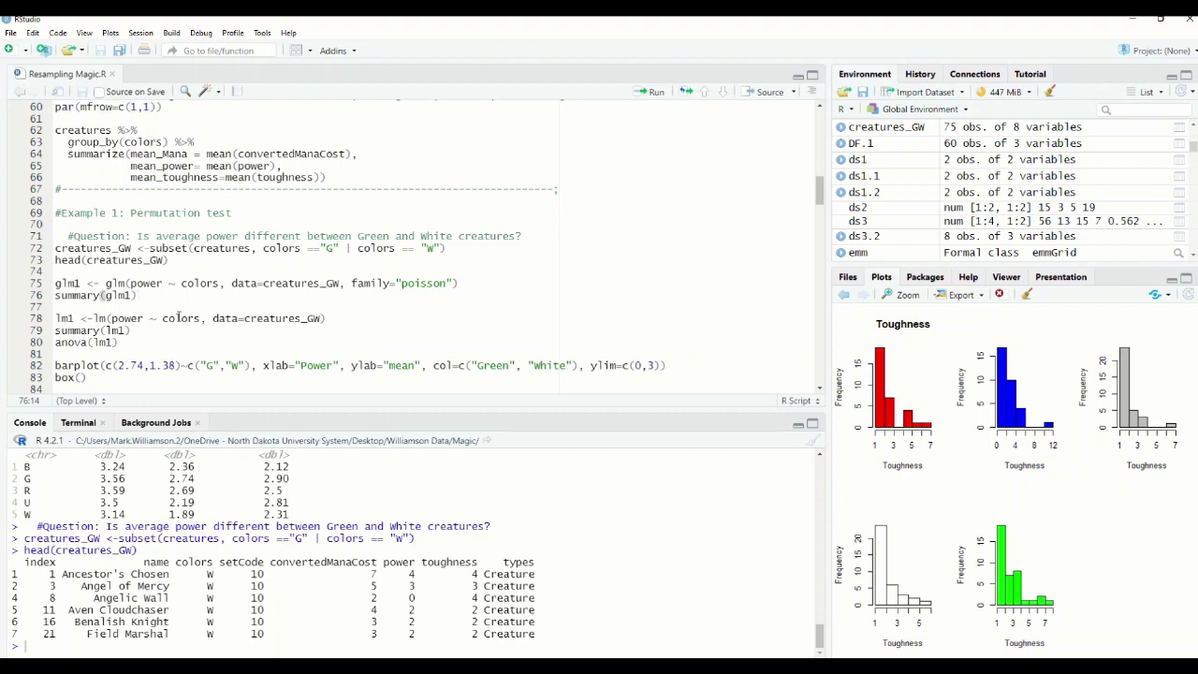
Fit Poisson glm1 of power on colour; White's coefficient is −0.373 (p = 0.0161).
left_click_drag(140, 296, 52, 286)
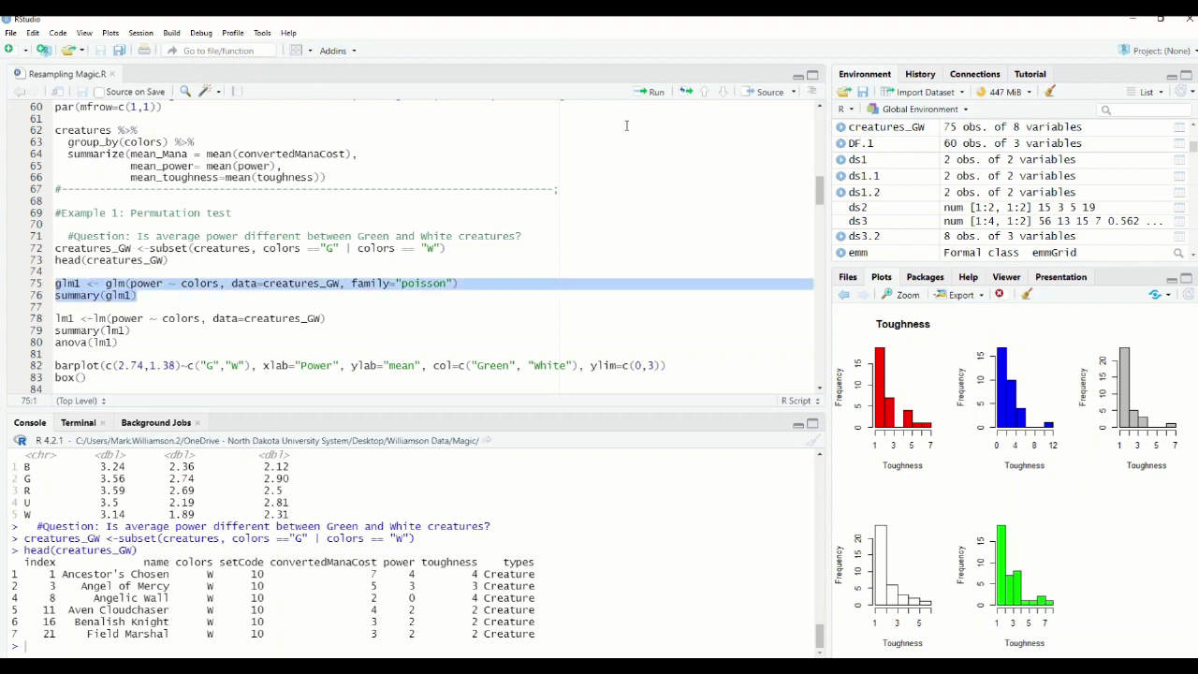
left_click(656, 91)
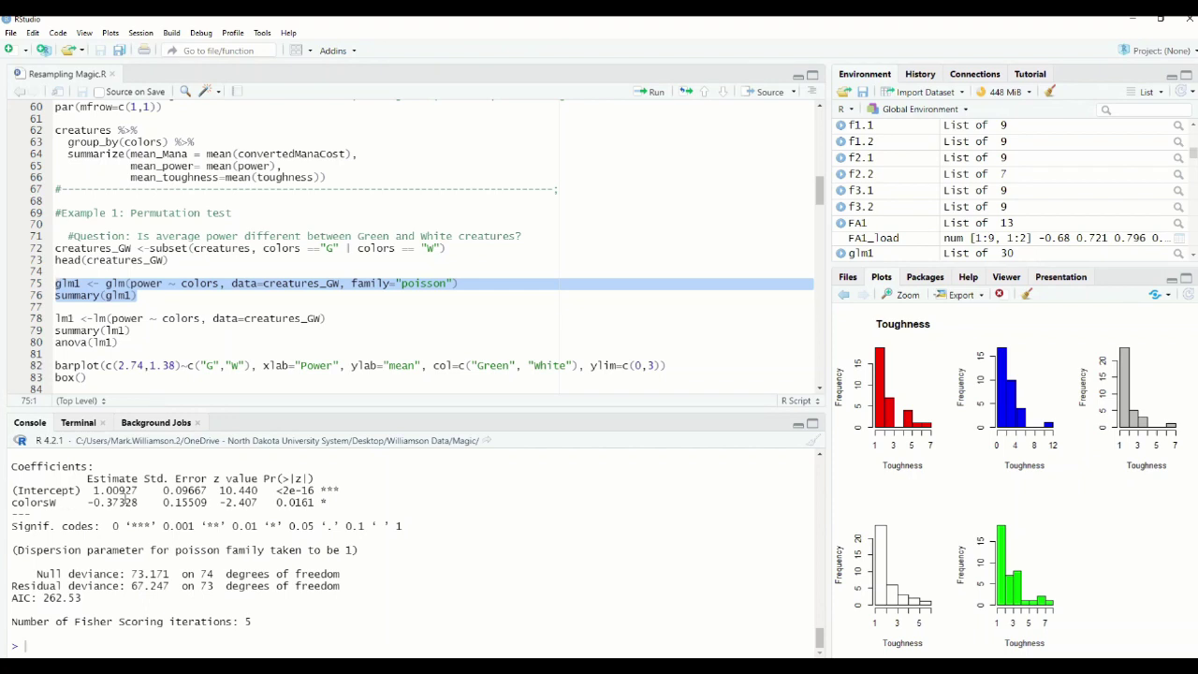
left_click_drag(11, 503, 337, 503)
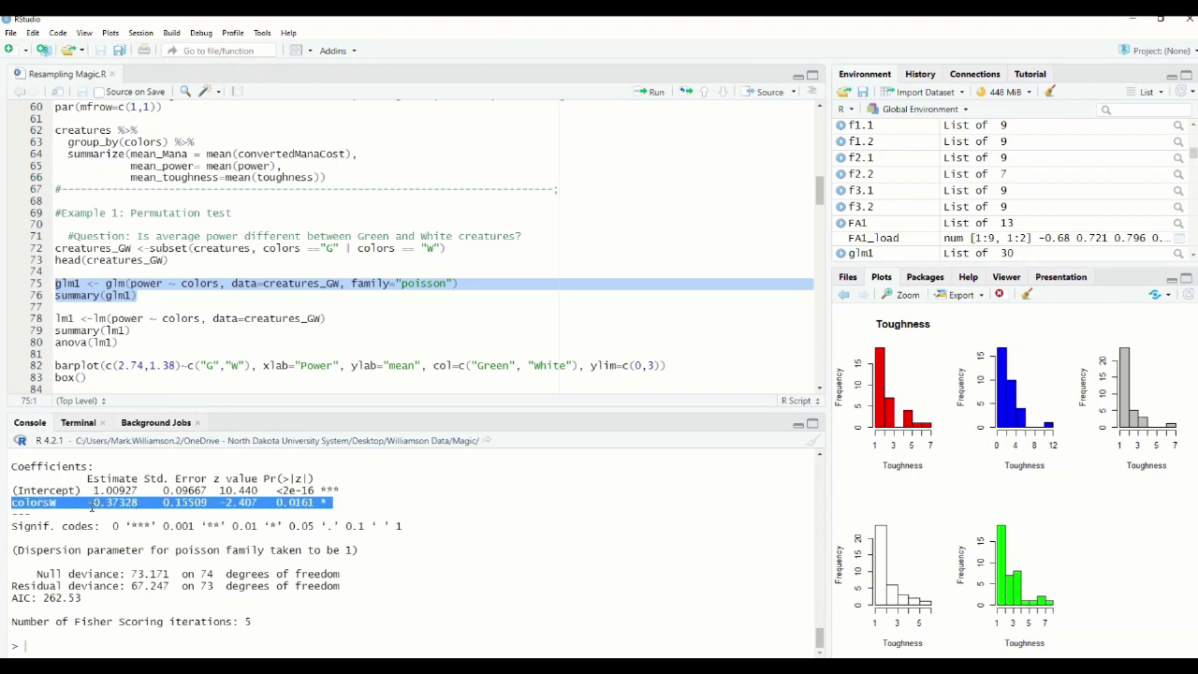
left_click(135, 309)
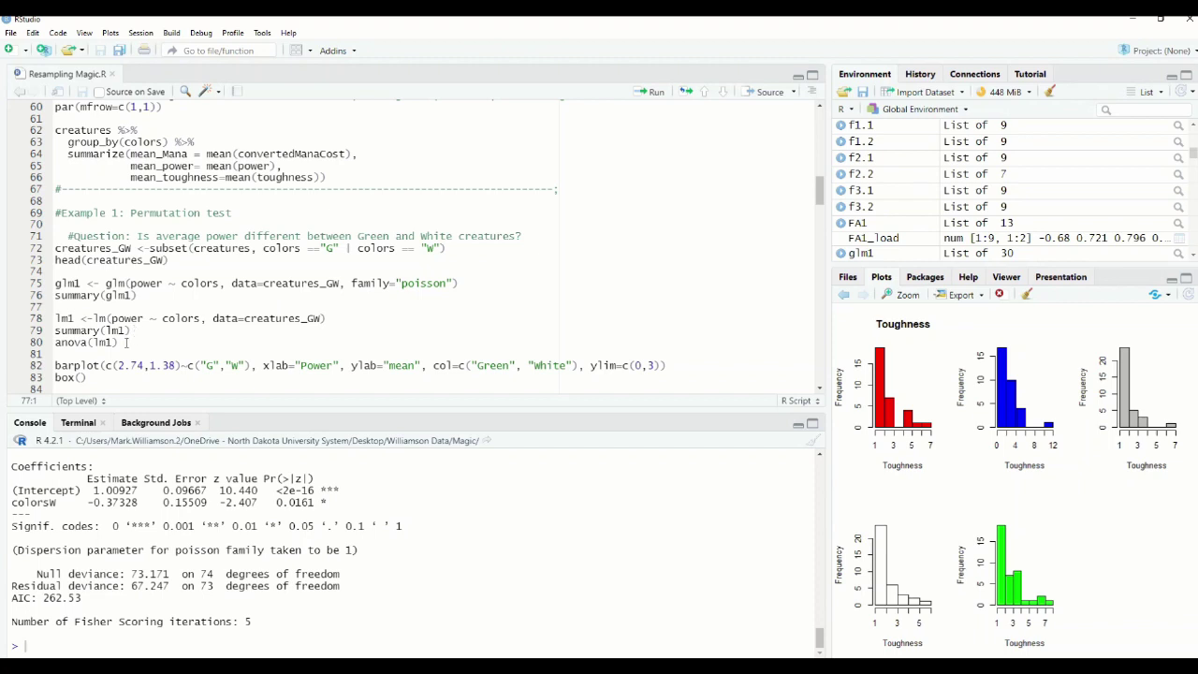
scroll(129, 346, "down", 1)
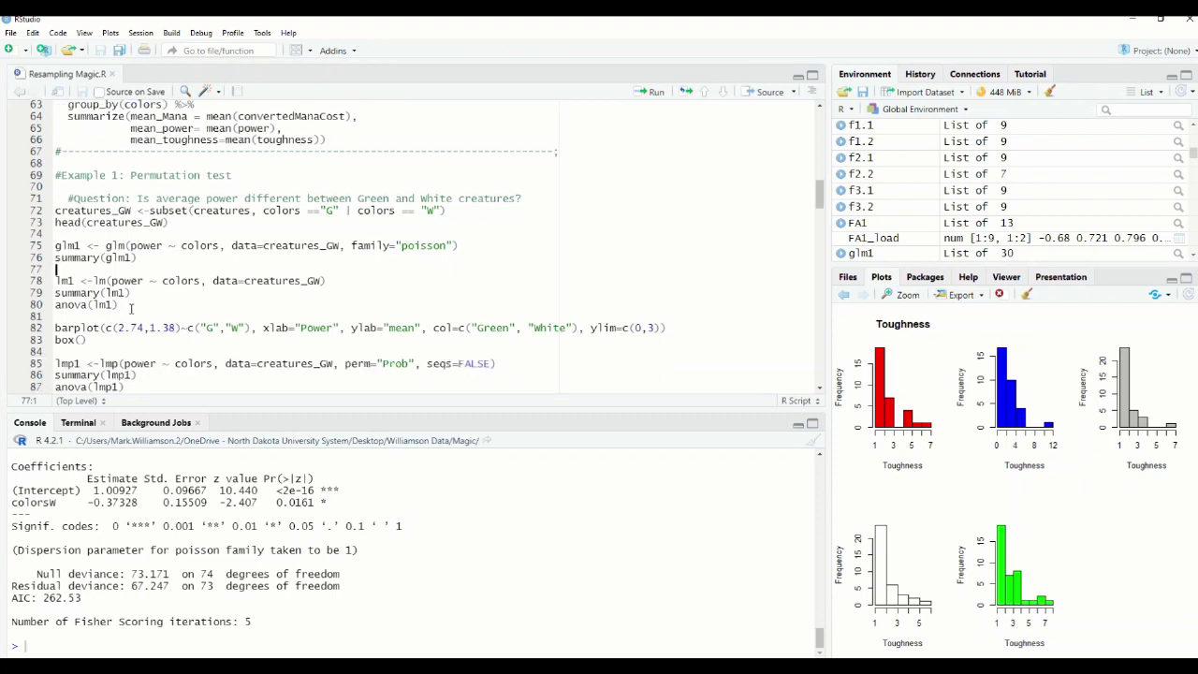
scroll(131, 309, "down", 1)
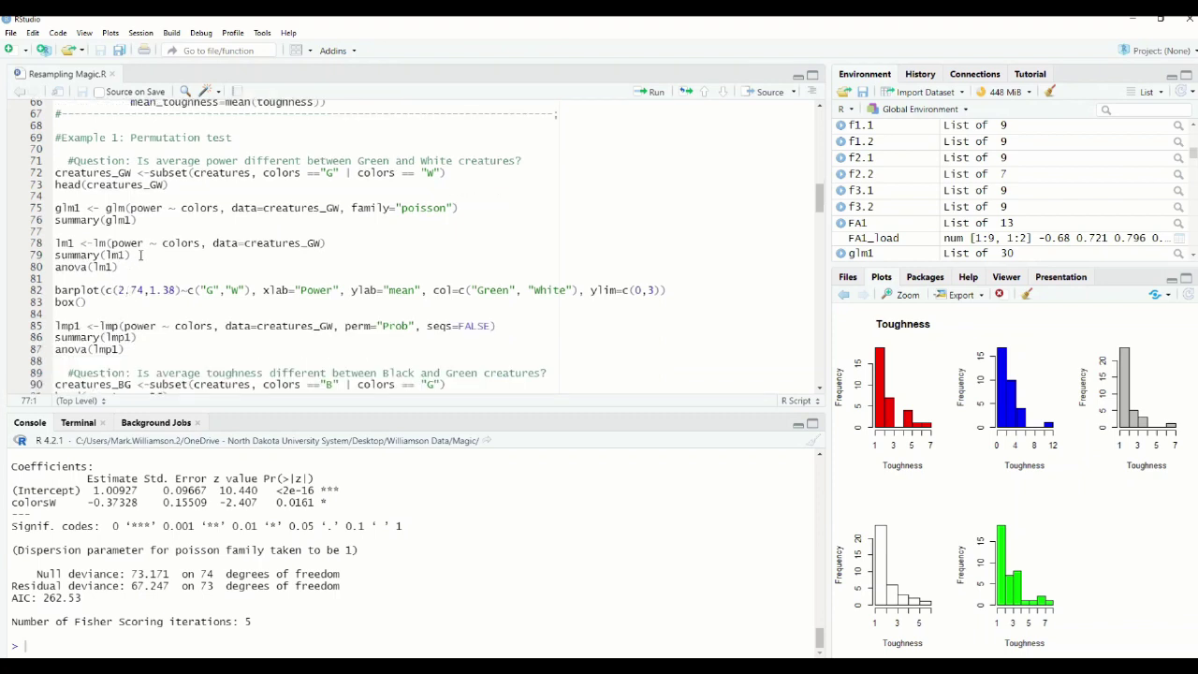
Fit lm1 of power on colour with its ANOVA, giving p = 0.01951.
left_click_drag(119, 266, 54, 243)
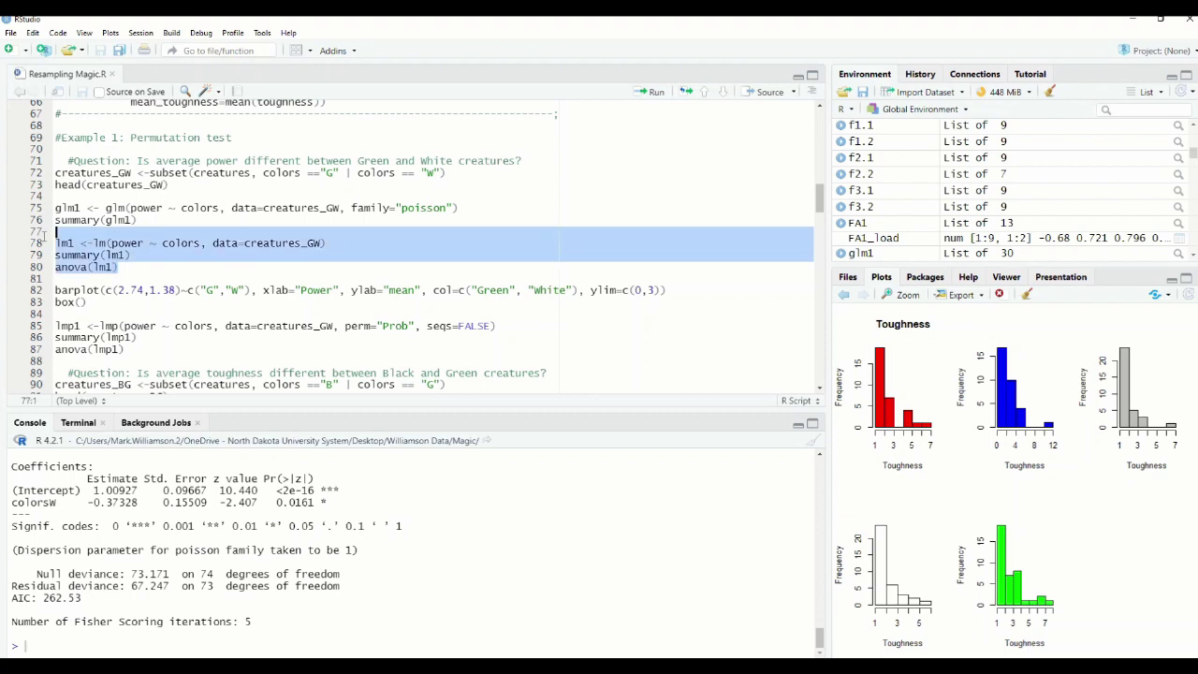
left_click(656, 94)
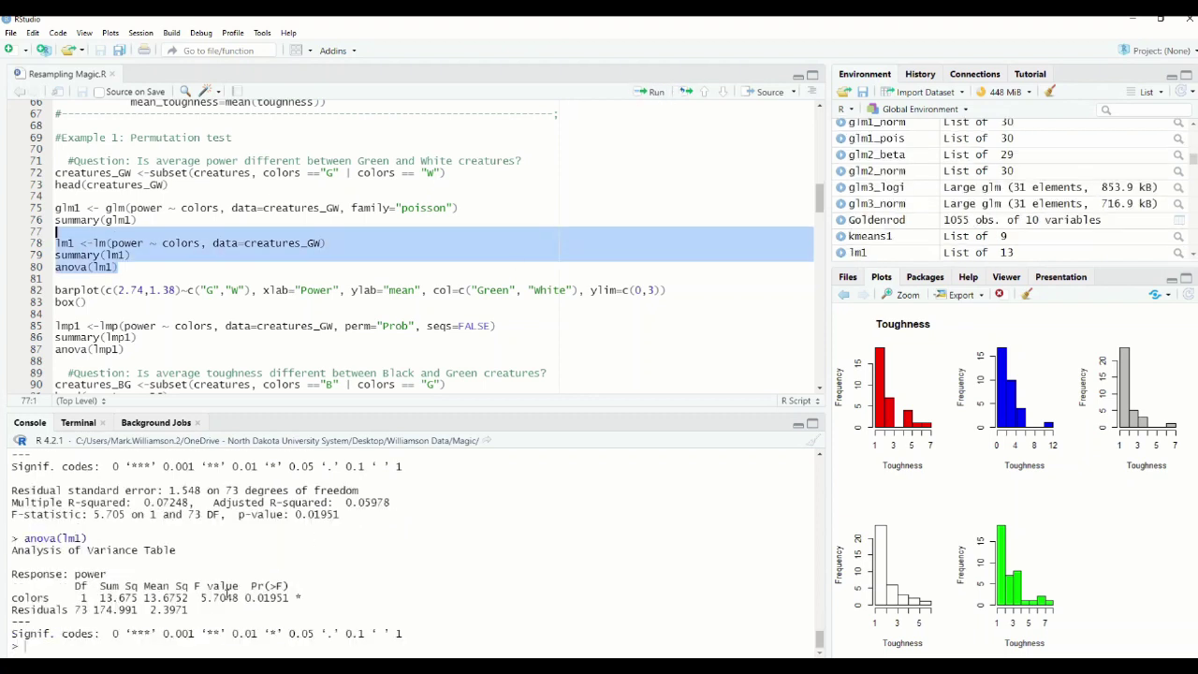
left_click_drag(242, 595, 300, 596)
left_click(248, 615)
Draw the bar chart of mean power: Green 2.74 versus White 1.38.
left_click_drag(147, 307, 54, 290)
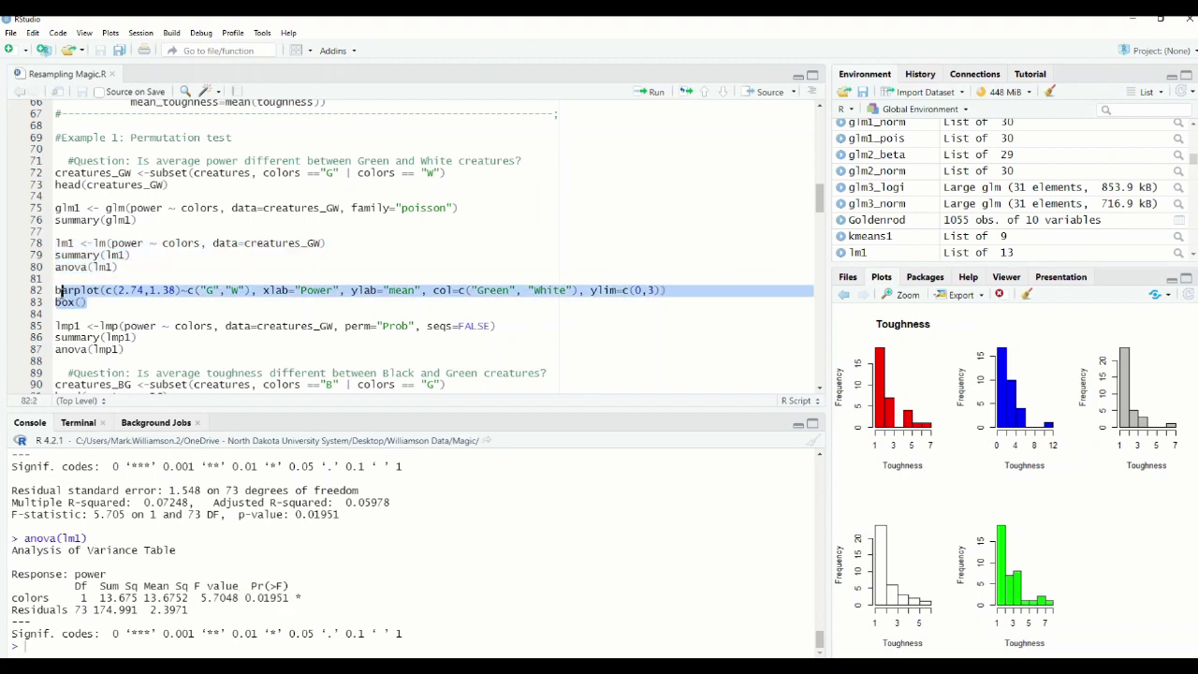
left_click(655, 93)
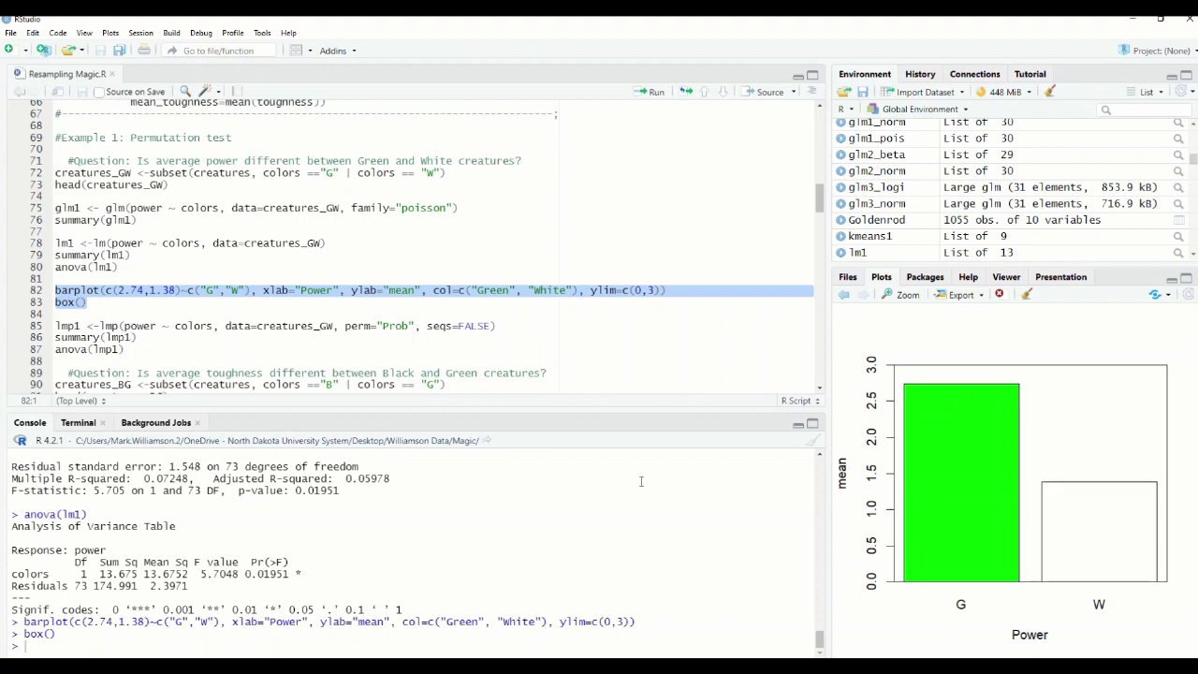
scroll(172, 293, "down", 1)
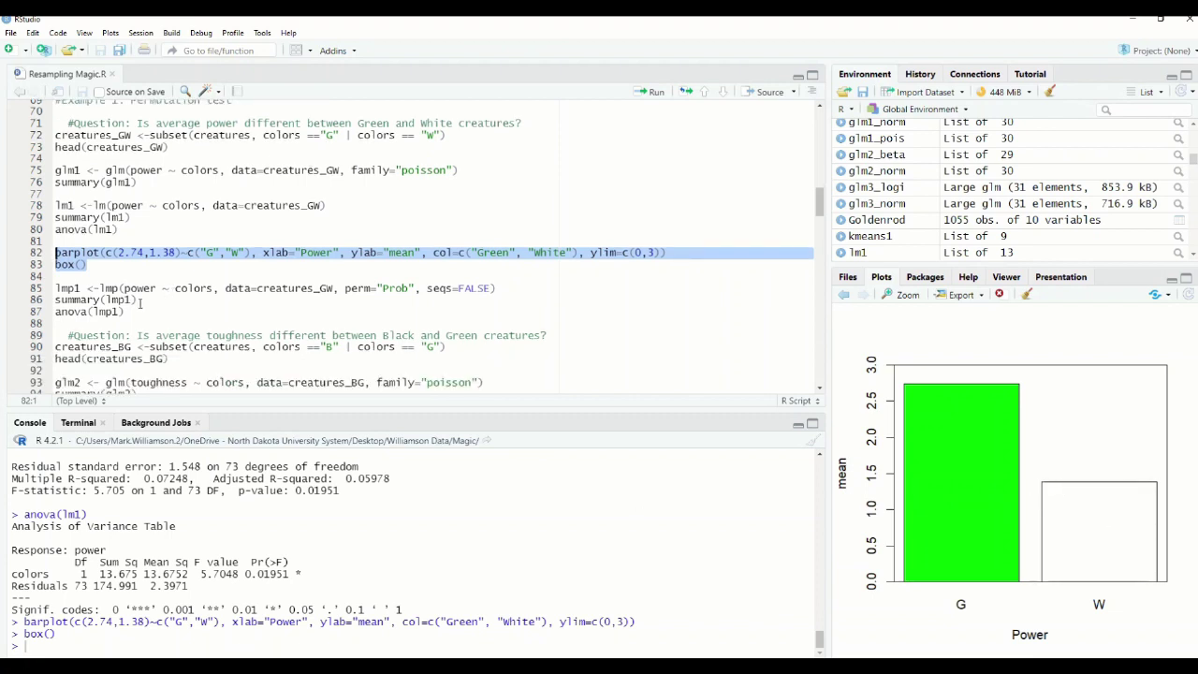
Select the lmp1 permutation test lines and point out the Prob permutation option.
left_click(122, 312)
key("shift+Up")
key("shift+Up")
key("shift+Home")
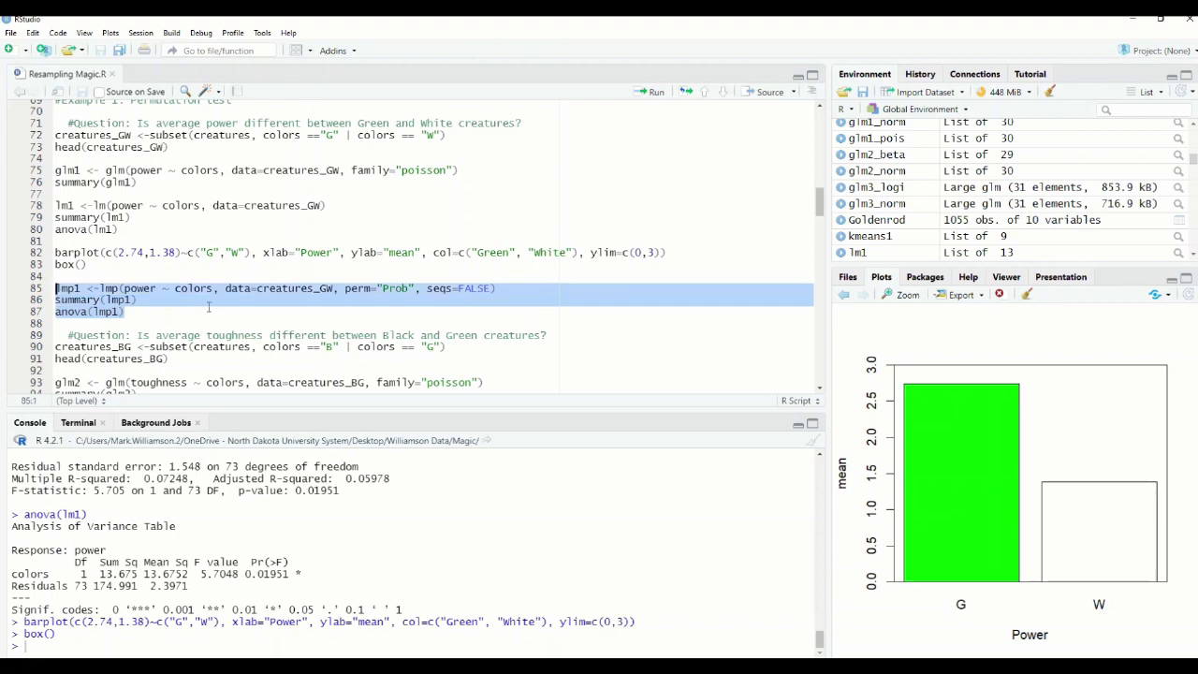
key("Right")
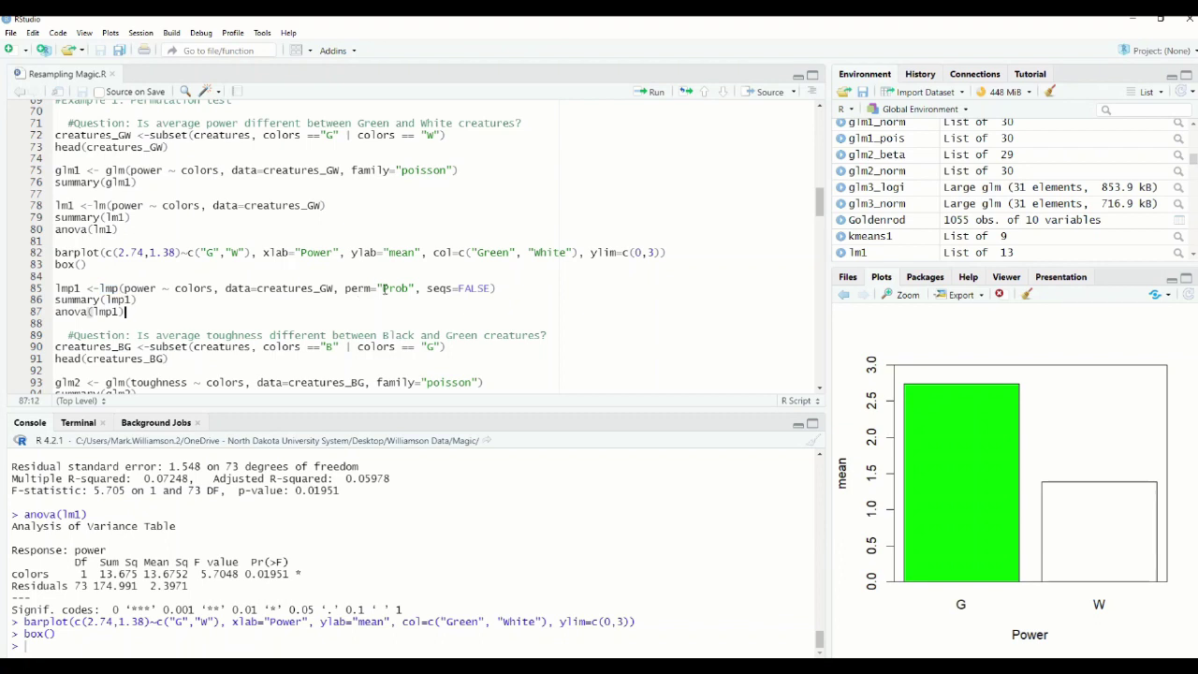
left_click_drag(382, 288, 416, 288)
left_click(314, 307)
Run the lmp1 permutation test and its ANOVA, giving p = 0.0104.
left_click_drag(140, 317, 55, 288)
left_click(654, 92)
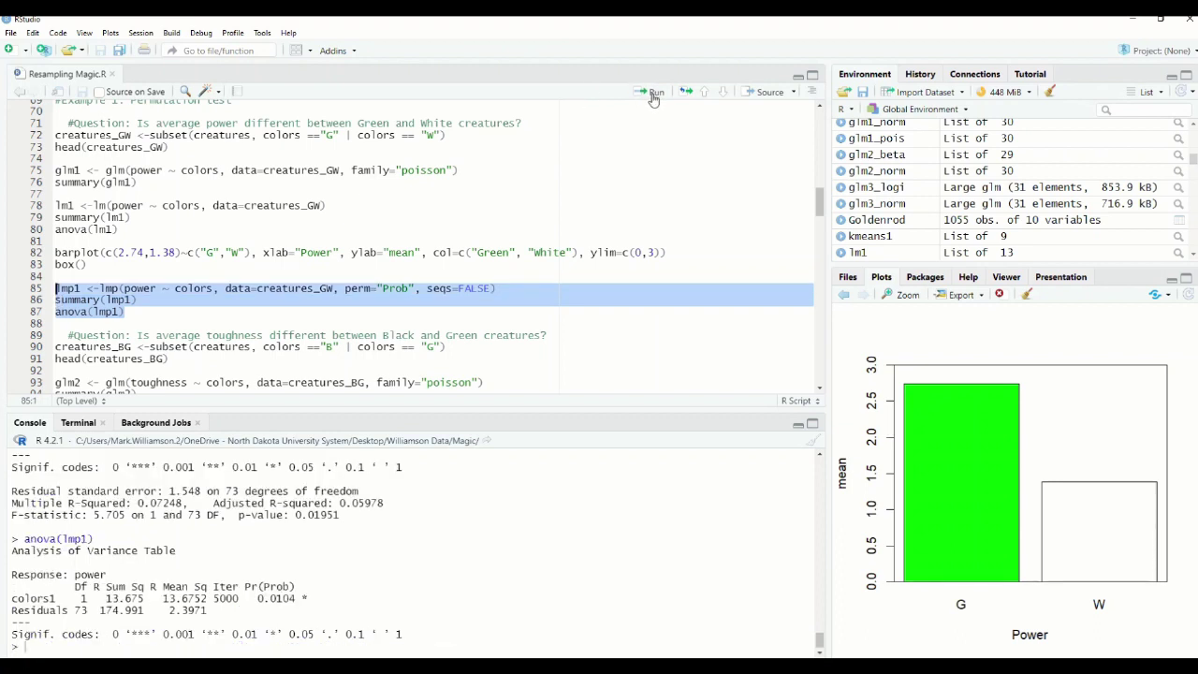
left_click_drag(257, 597, 308, 599)
left_click(289, 611)
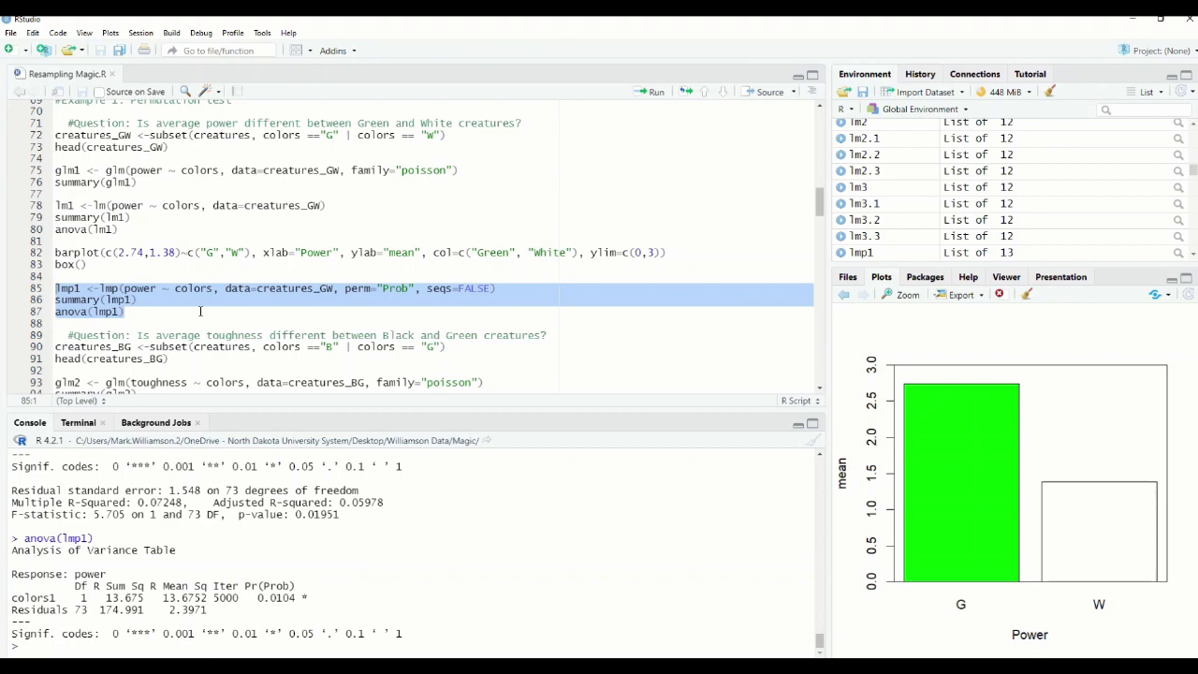
left_click(180, 308)
scroll(180, 304, "down", 1)
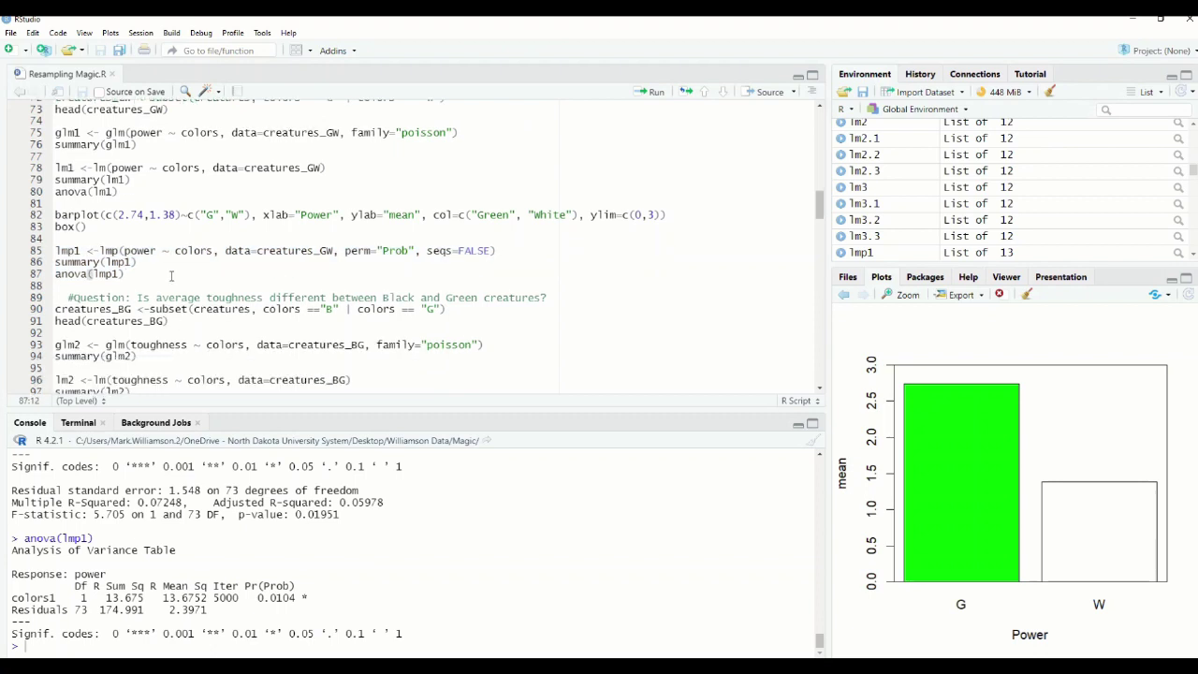
scroll(170, 274, "down", 4)
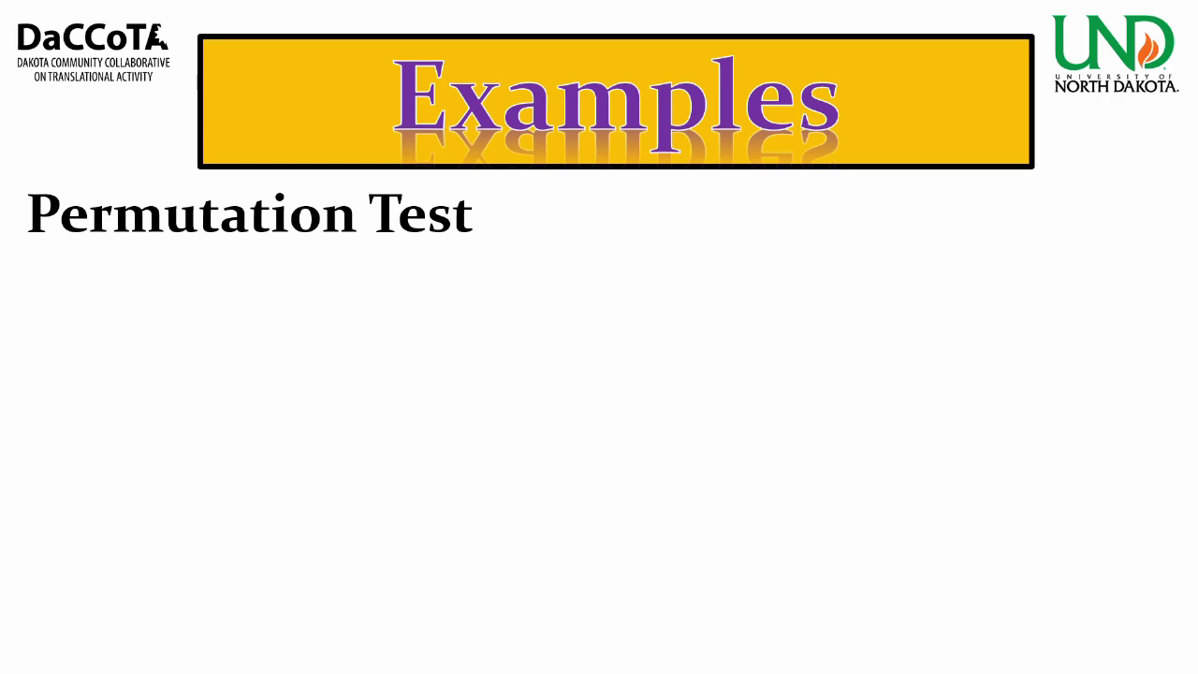
Reveal the toughness question, pen-mark the 1/1 and 2/1 cards, and advance the slide.
key("Right")
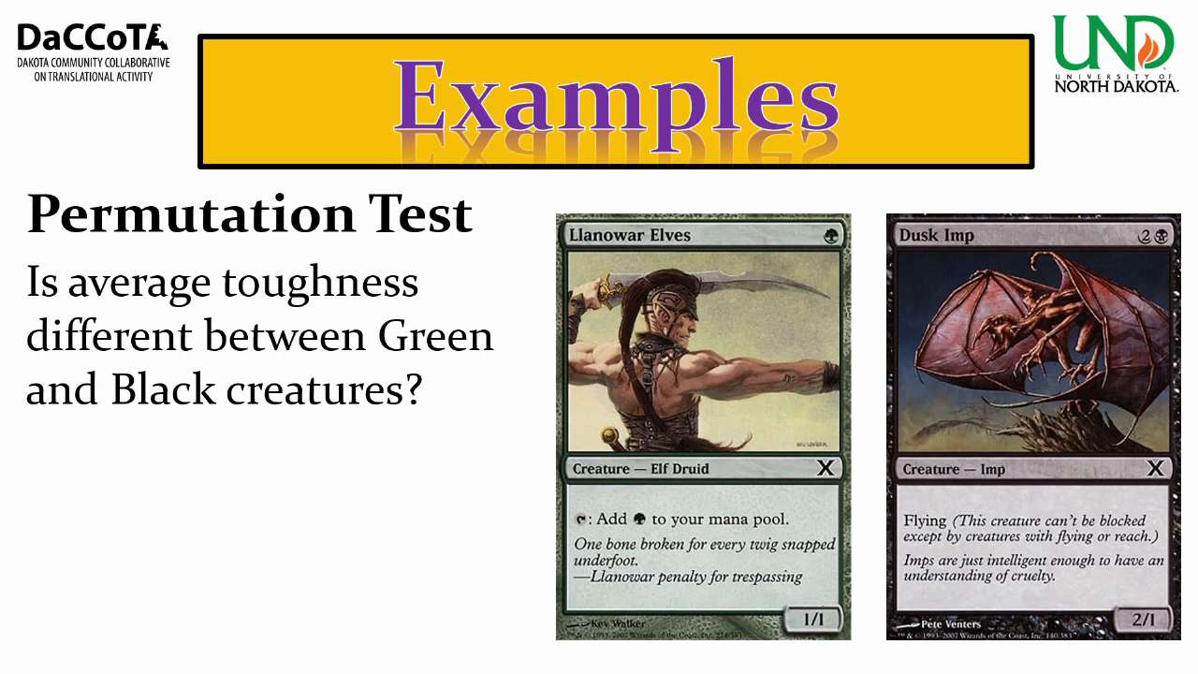
left_click_drag(815, 629, 827, 613)
left_click_drag(1148, 610, 1143, 635)
key("Right")
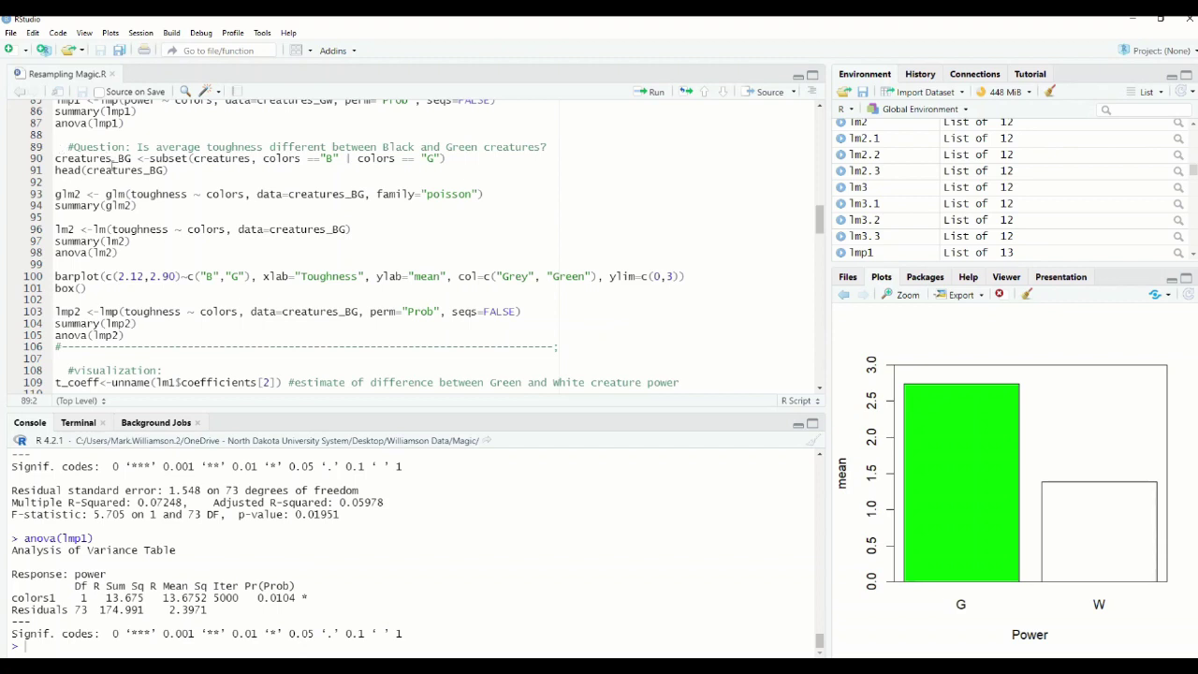
Create the creatures_BG subset and fit the Poisson glm2 of toughness on colour.
left_click_drag(186, 171, 48, 164)
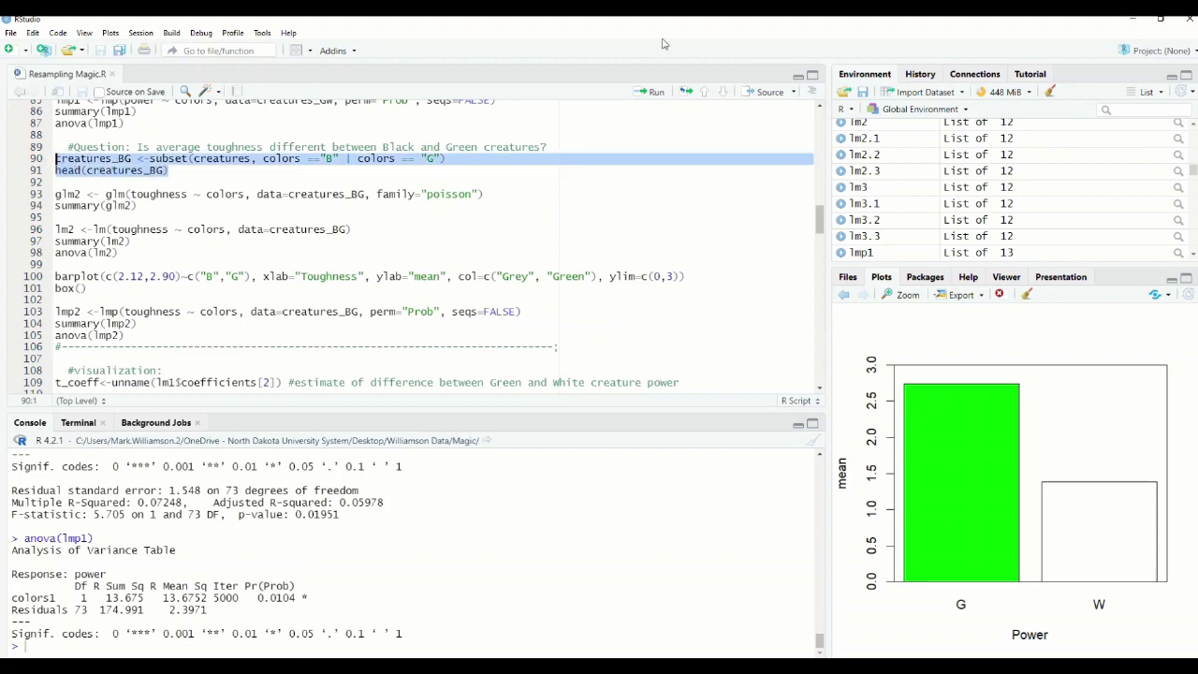
left_click(650, 90)
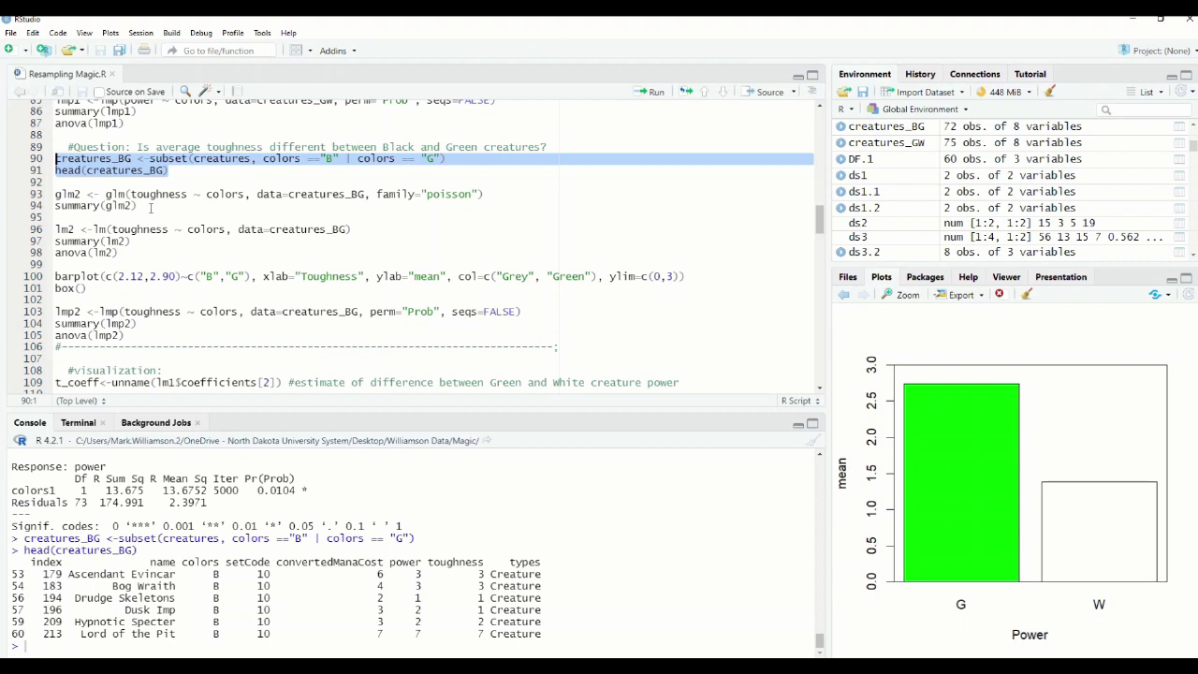
left_click_drag(148, 206, 54, 194)
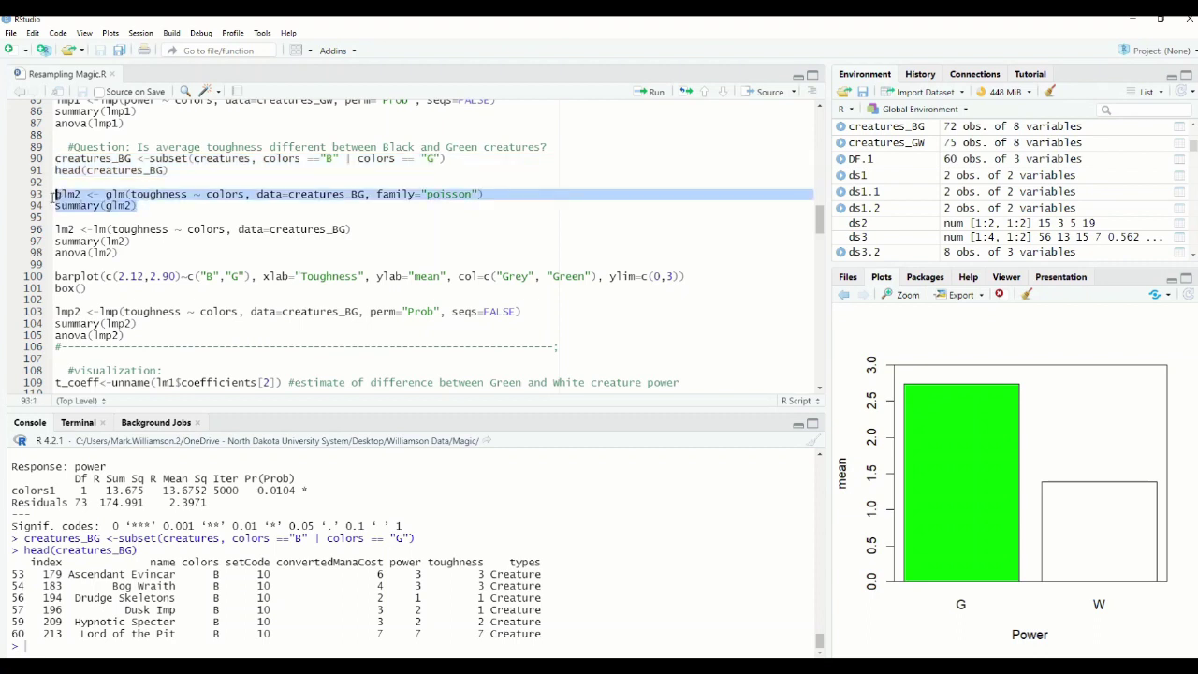
left_click(654, 94)
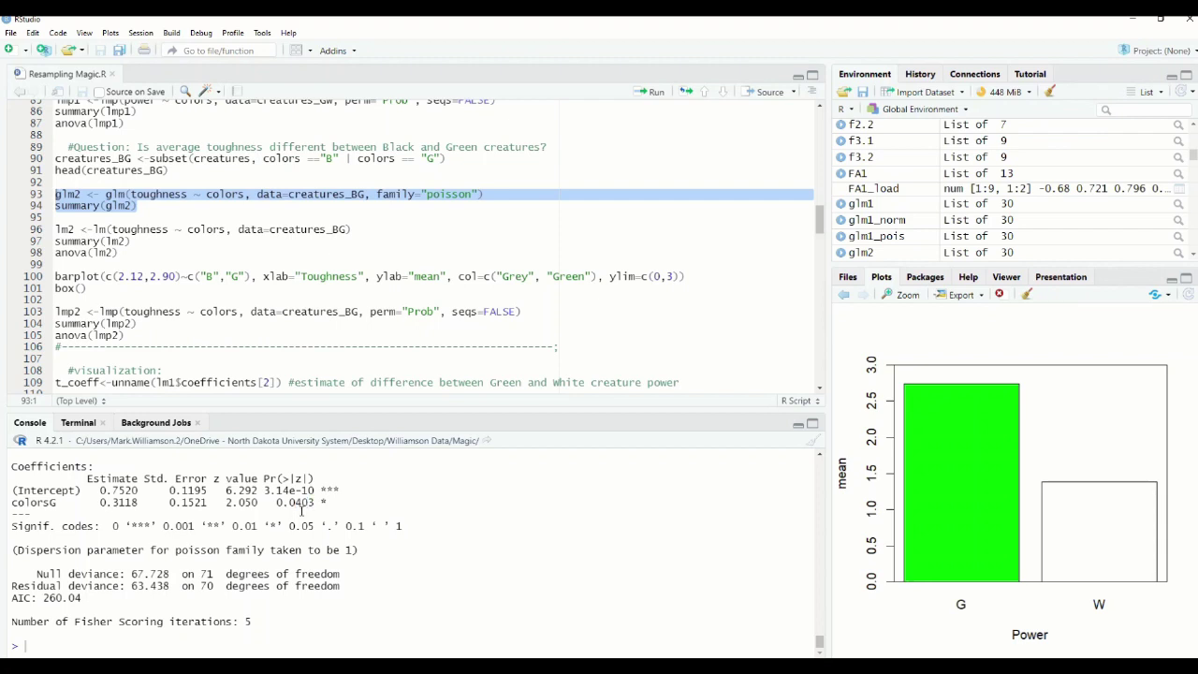
Fit lm2 with its ANOVA and draw the B versus G toughness bar chart (2.12 vs 2.90).
left_click_drag(136, 253, 55, 229)
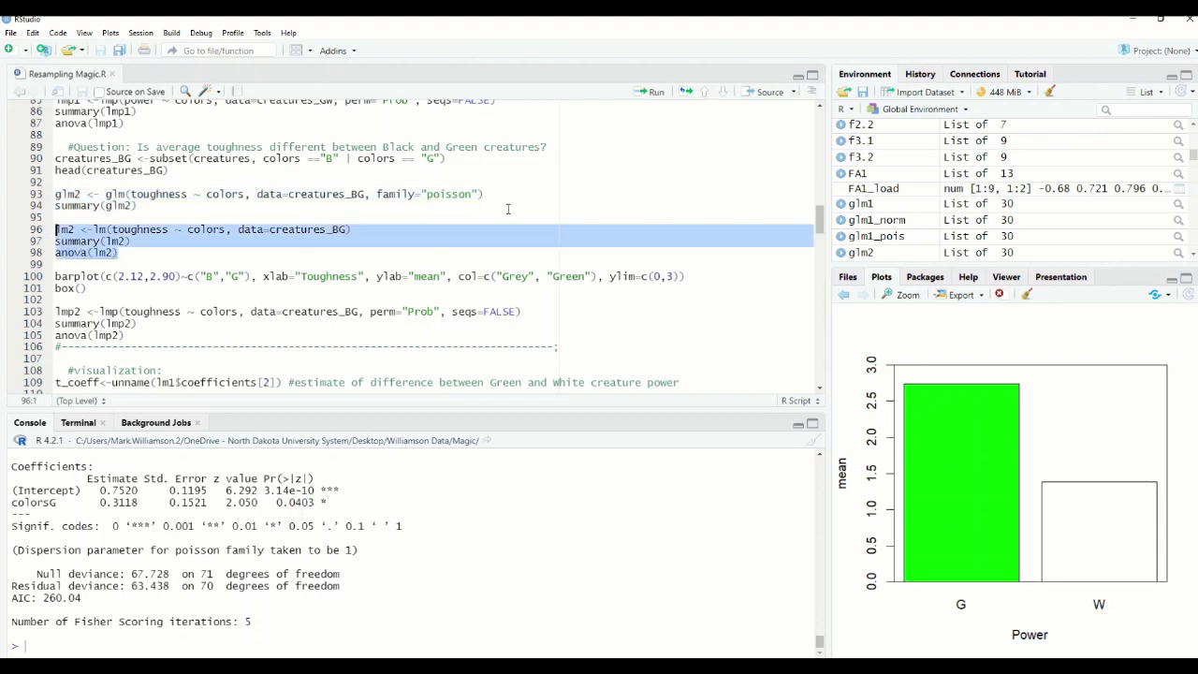
left_click(654, 92)
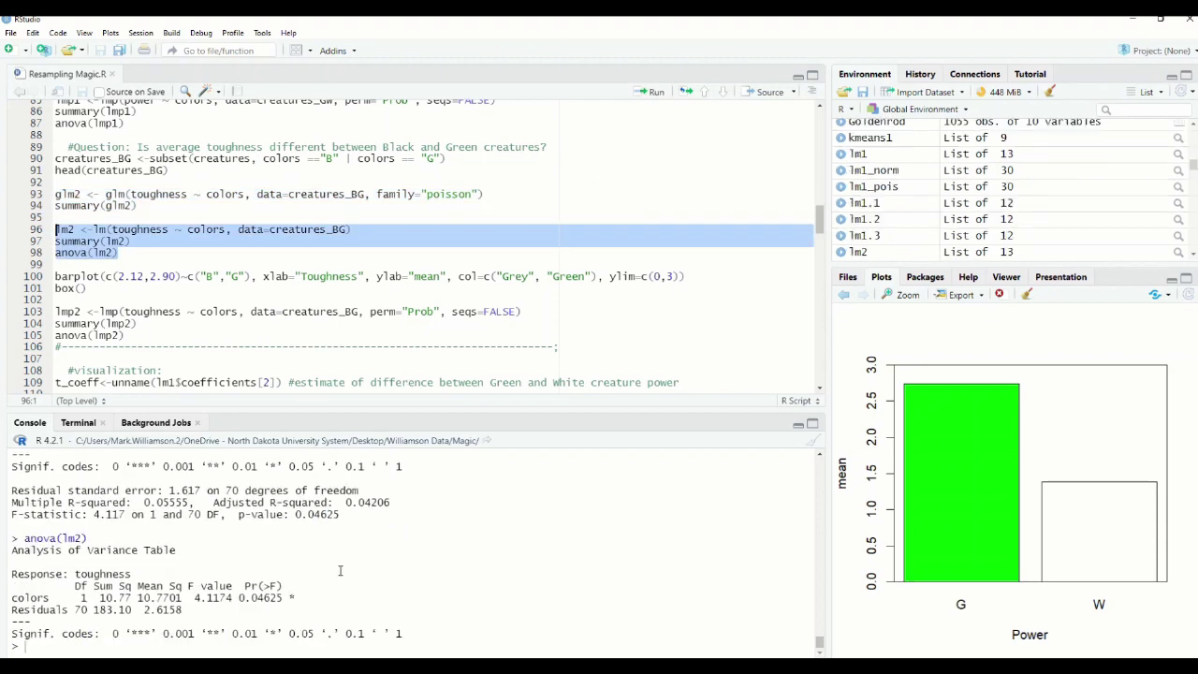
left_click_drag(243, 597, 301, 598)
left_click_drag(86, 288, 55, 276)
left_click(652, 91)
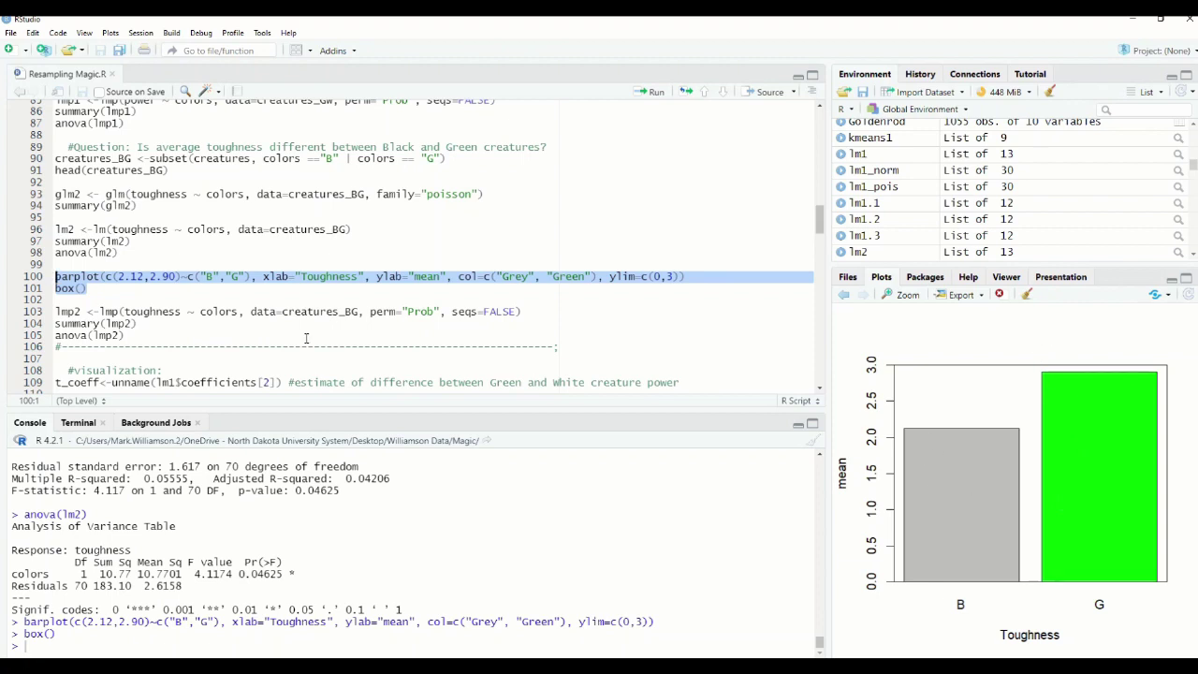
Run the lmp2 permutation test of toughness, giving ANOVA p = 0.04444.
scroll(305, 339, "down", 1)
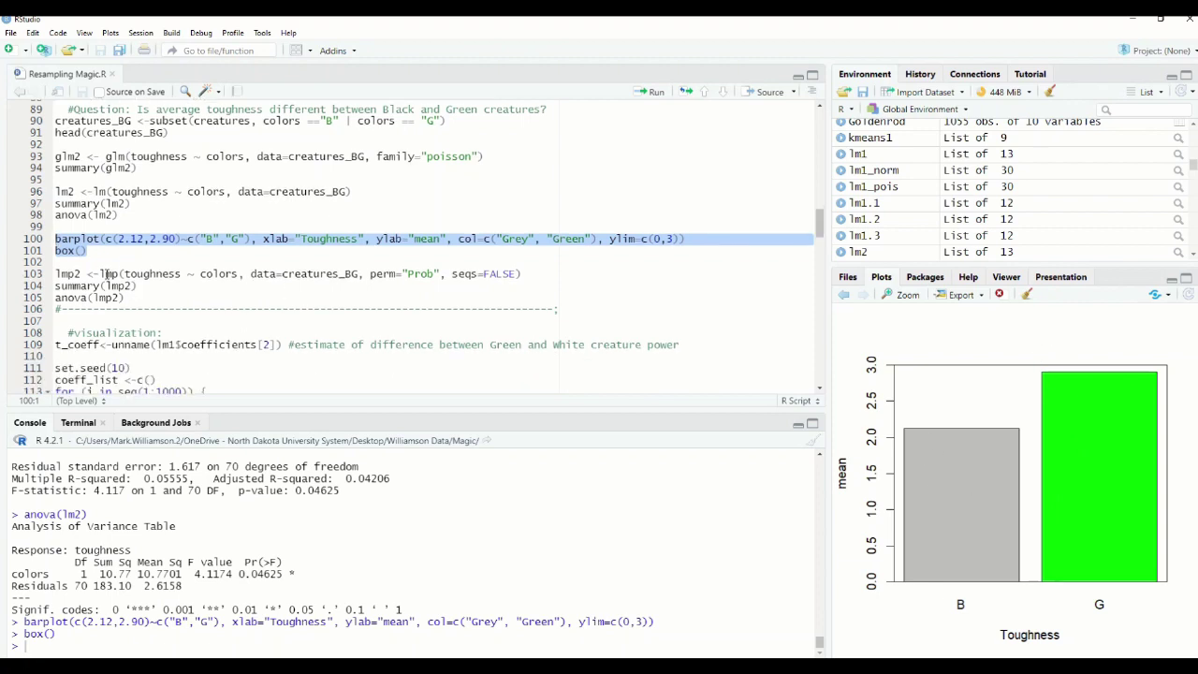
left_click_drag(100, 273, 45, 272)
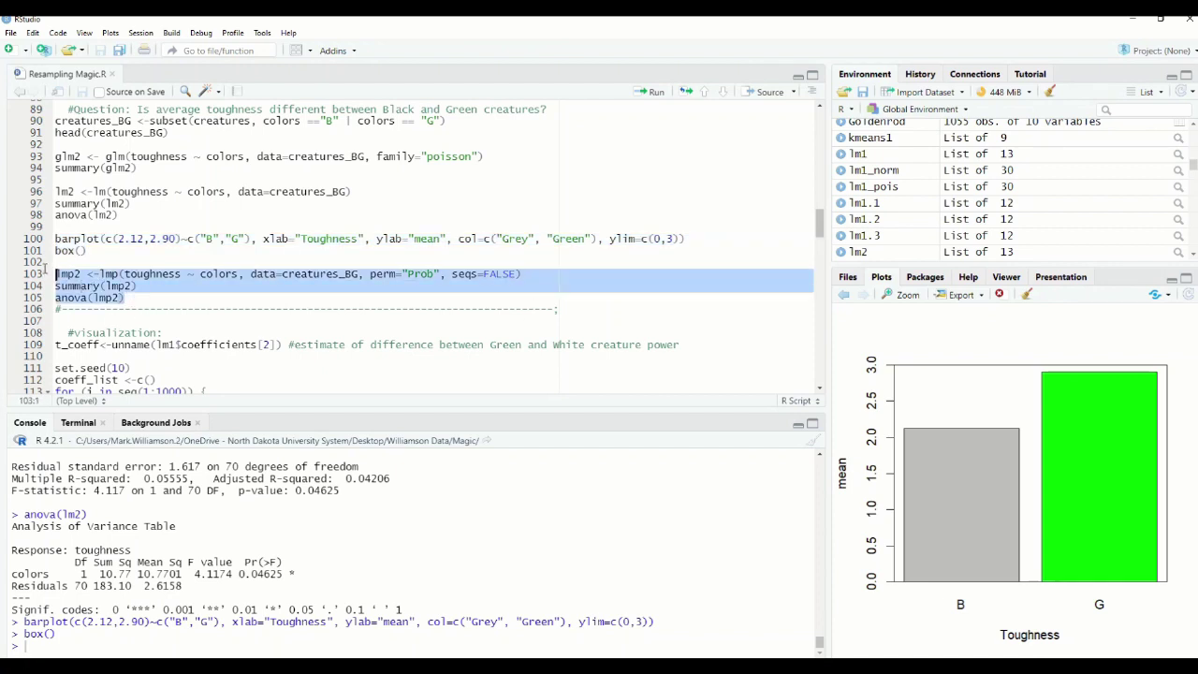
left_click(654, 92)
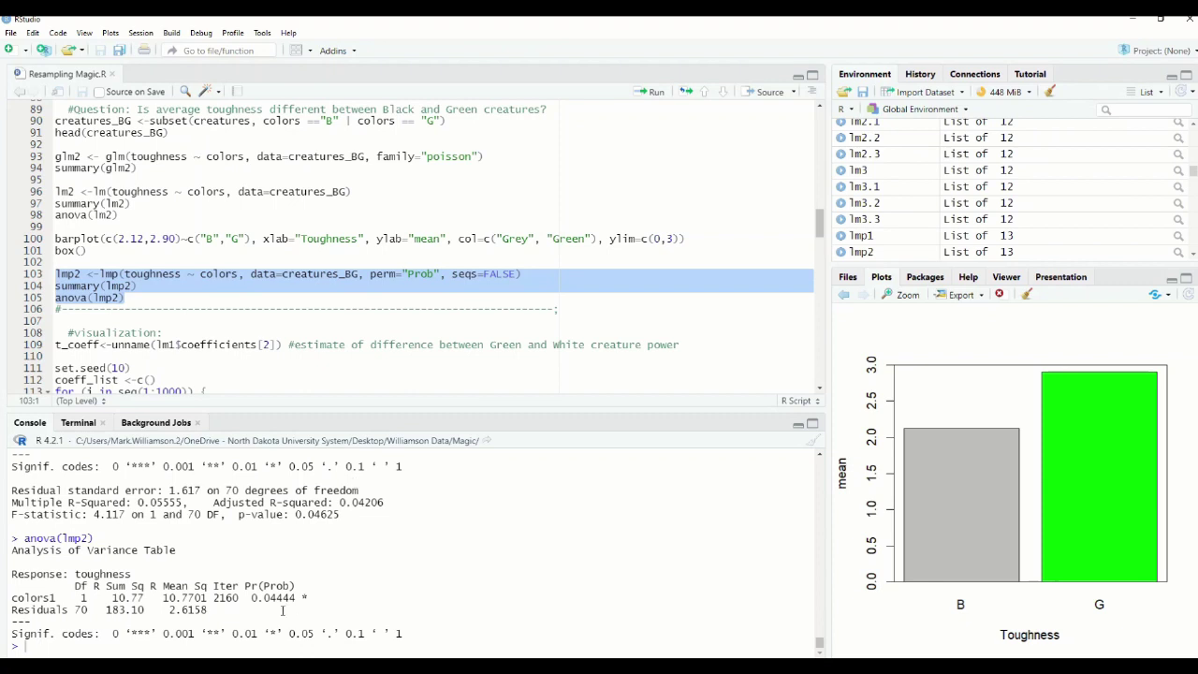
left_click_drag(251, 597, 301, 597)
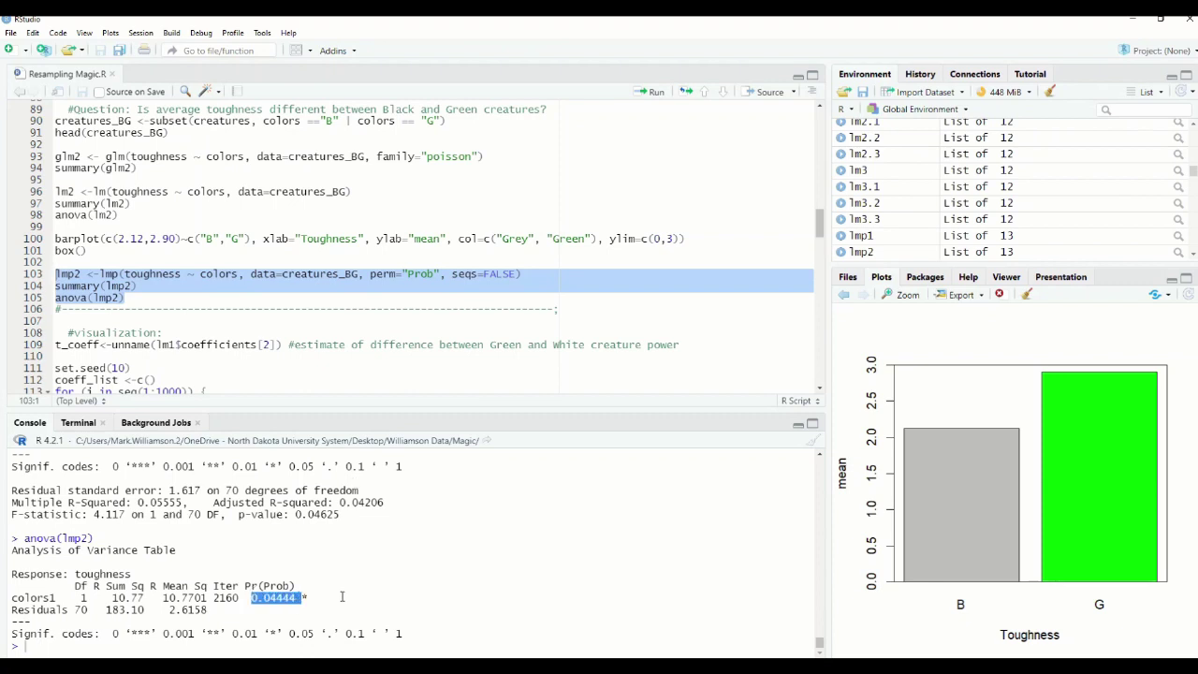
left_click(269, 614)
scroll(154, 324, "down", 1)
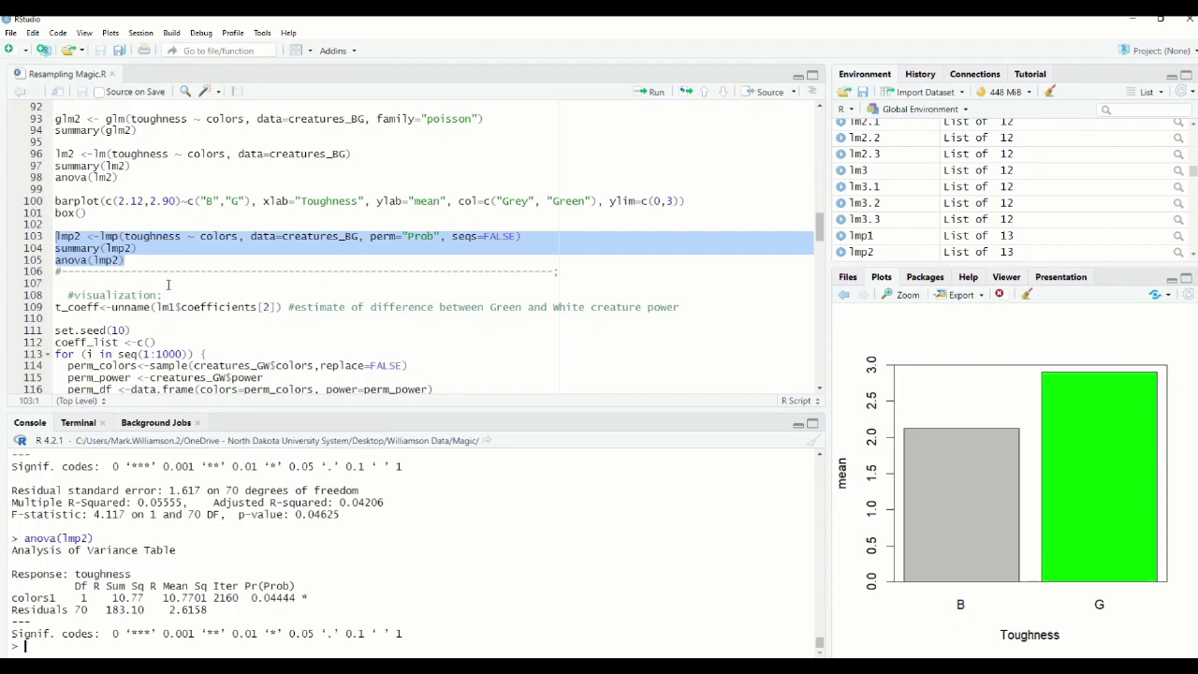
scroll(168, 285, "down", 4)
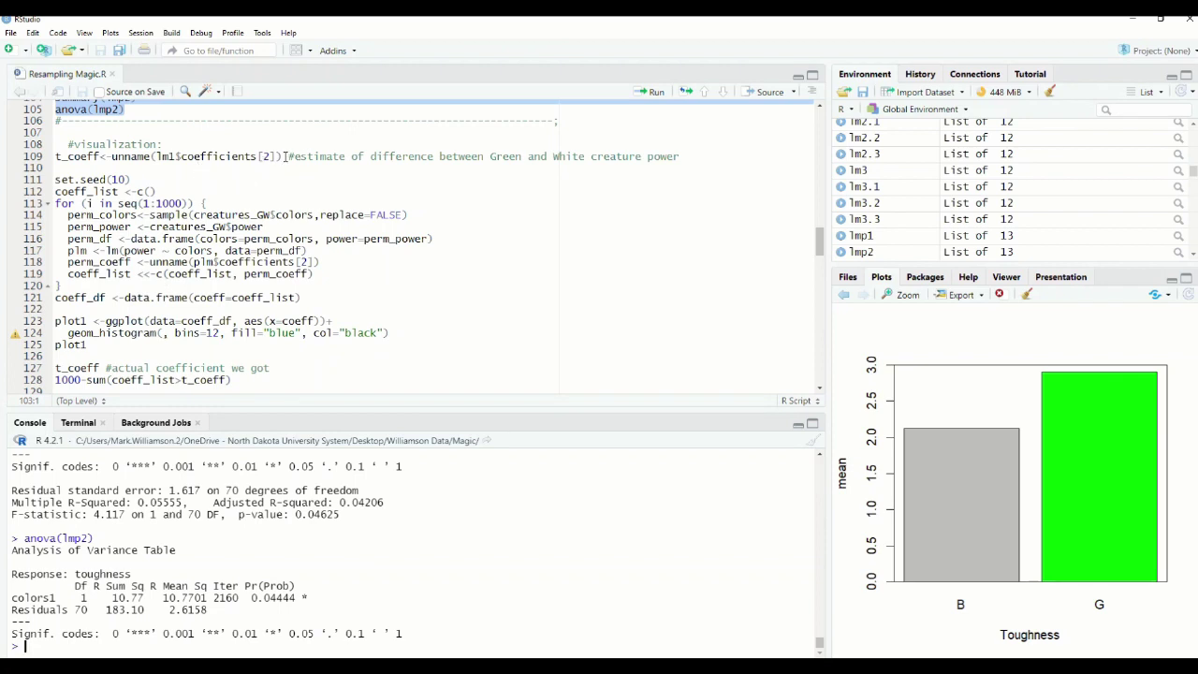
Assign t_coeff on line 109 and print it in the console (−0.8547009).
left_click_drag(282, 156, 55, 156)
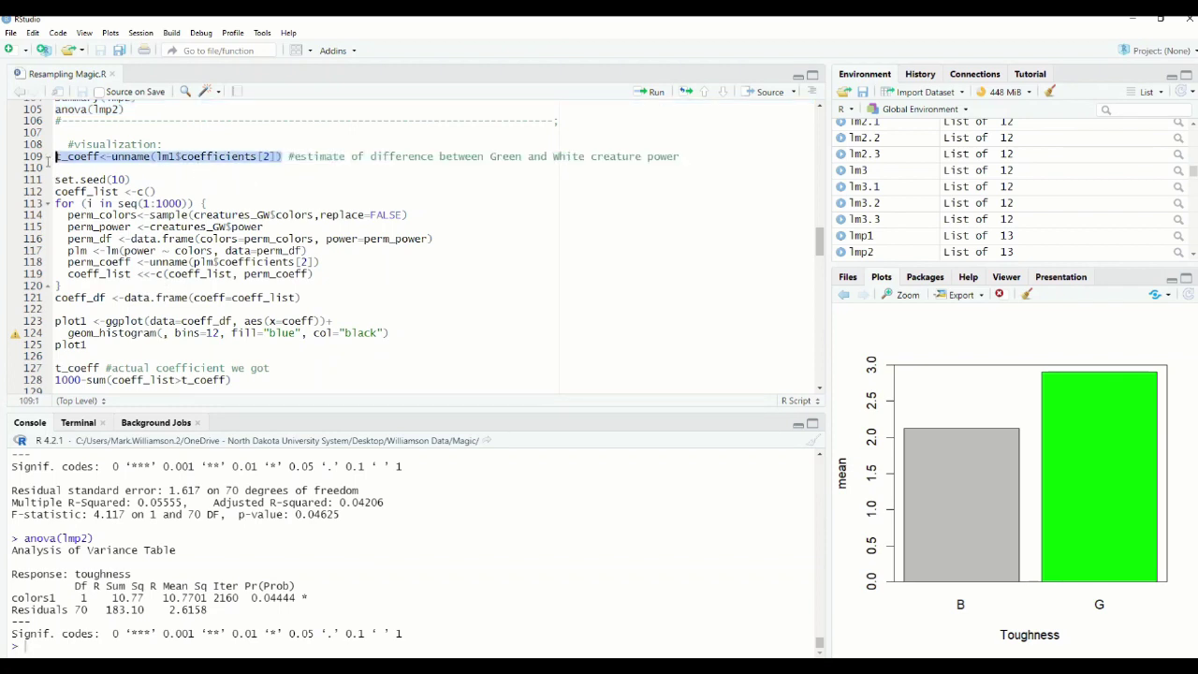
left_click(655, 93)
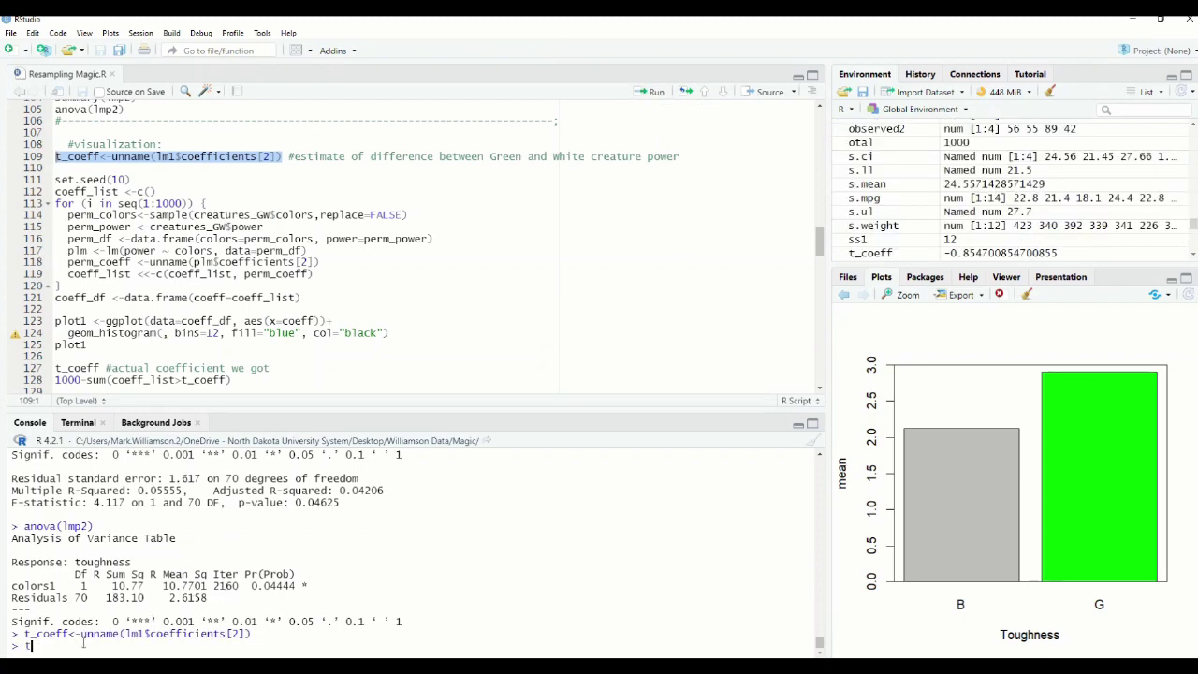
type("_coeff")
key("Return")
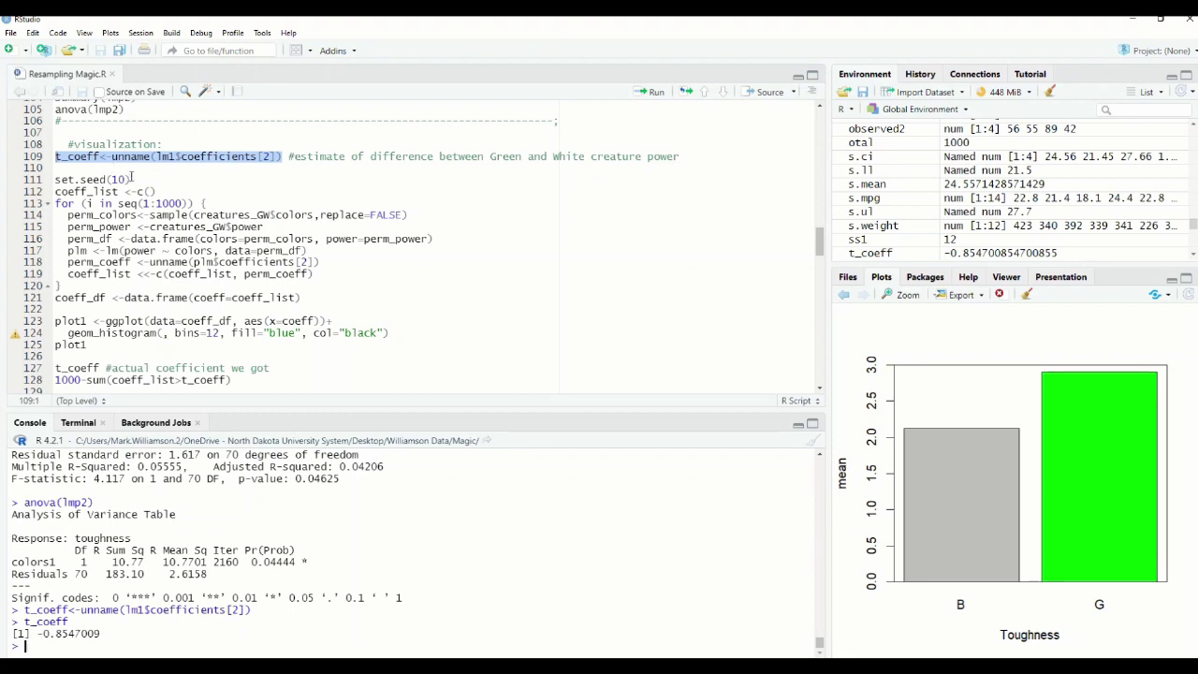
Highlight the set.seed(10), coeff_list, for-loop header, perm_colors and perm_power lines in turn.
left_click(133, 180)
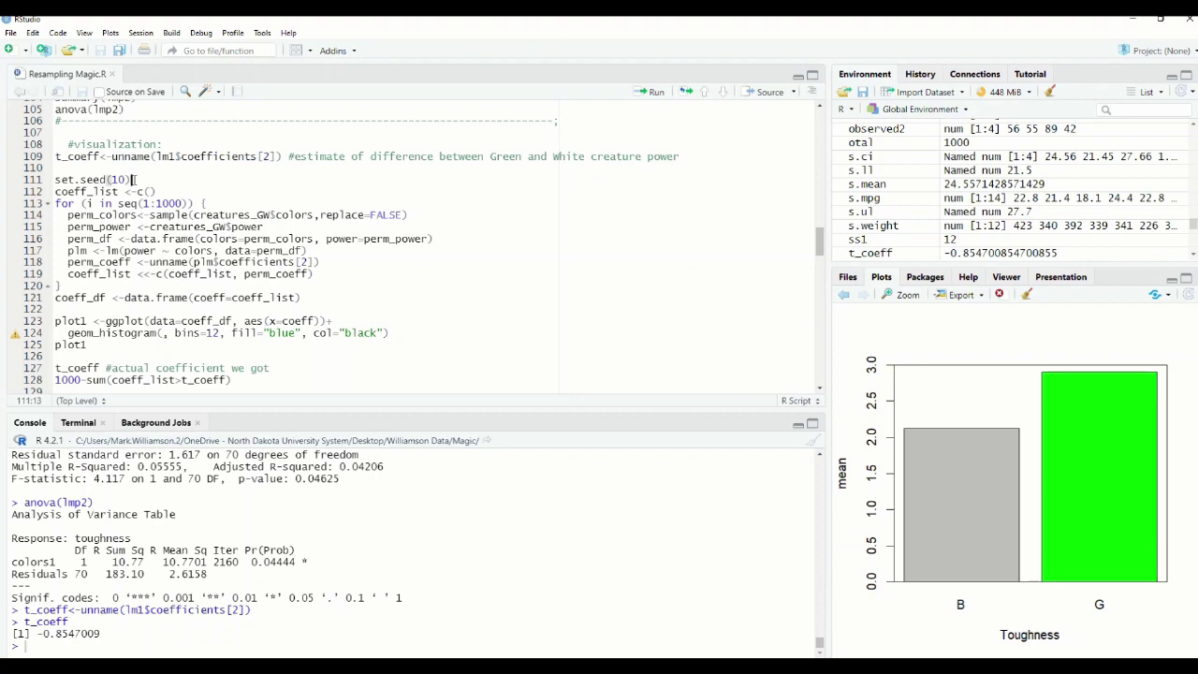
left_click(55, 204)
left_click_drag(55, 204, 208, 204)
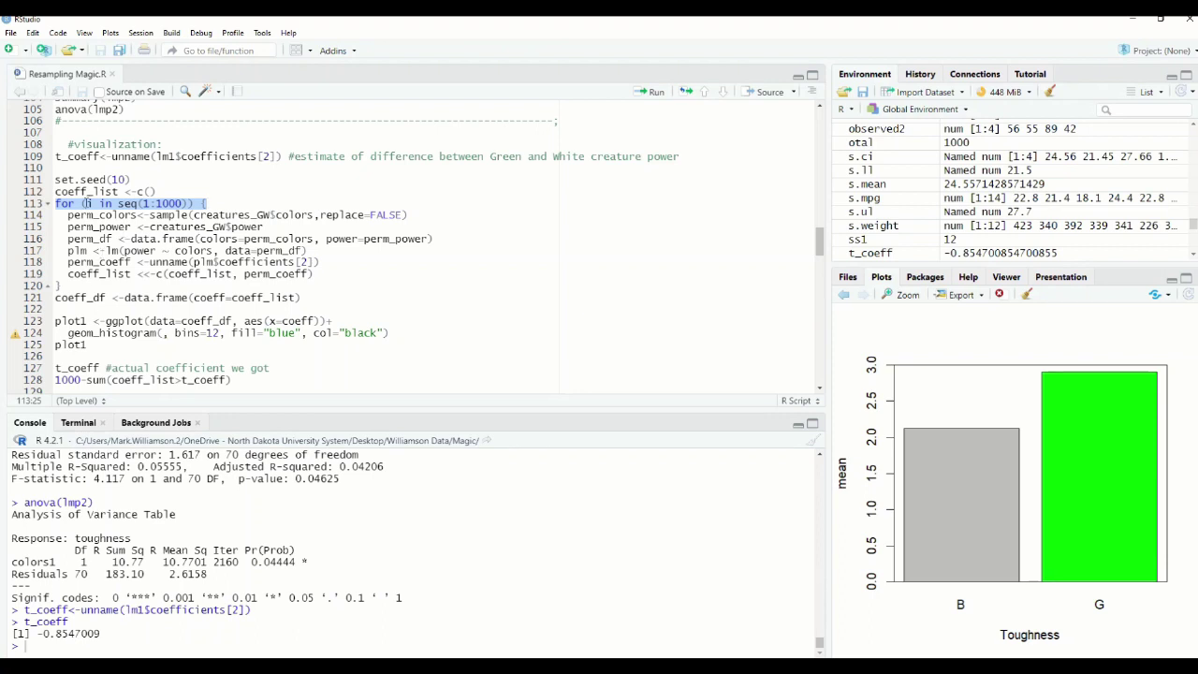
left_click(80, 191)
left_click_drag(130, 179, 55, 179)
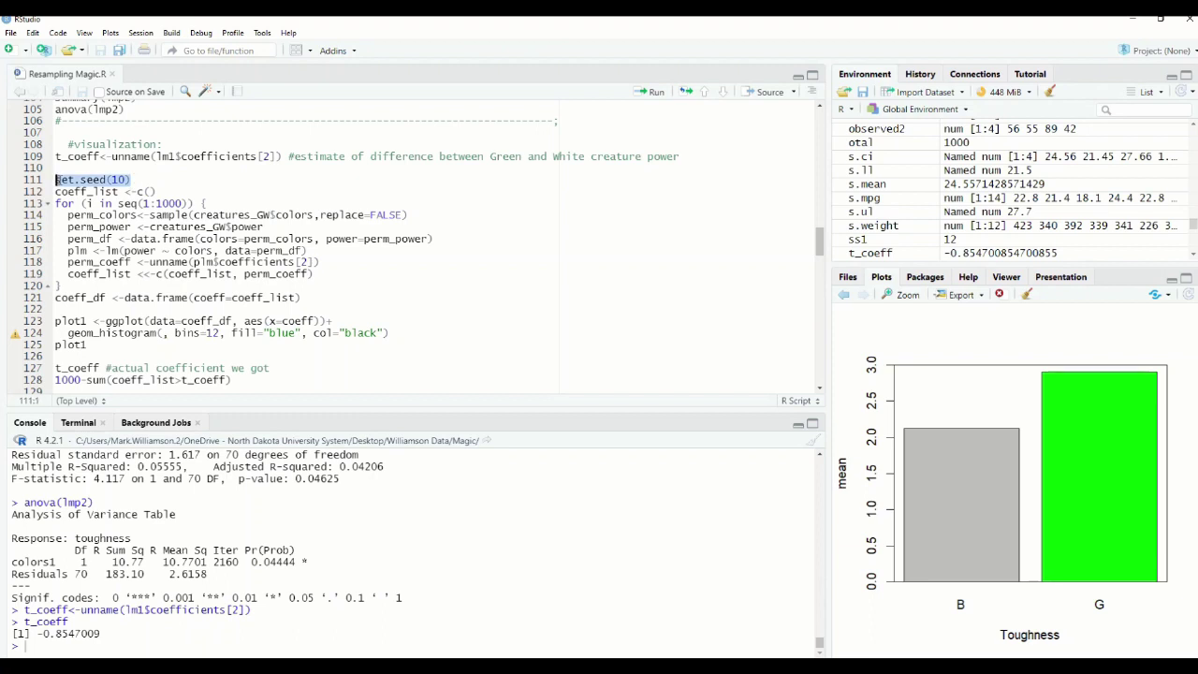
left_click(117, 172)
left_click_drag(156, 191, 55, 191)
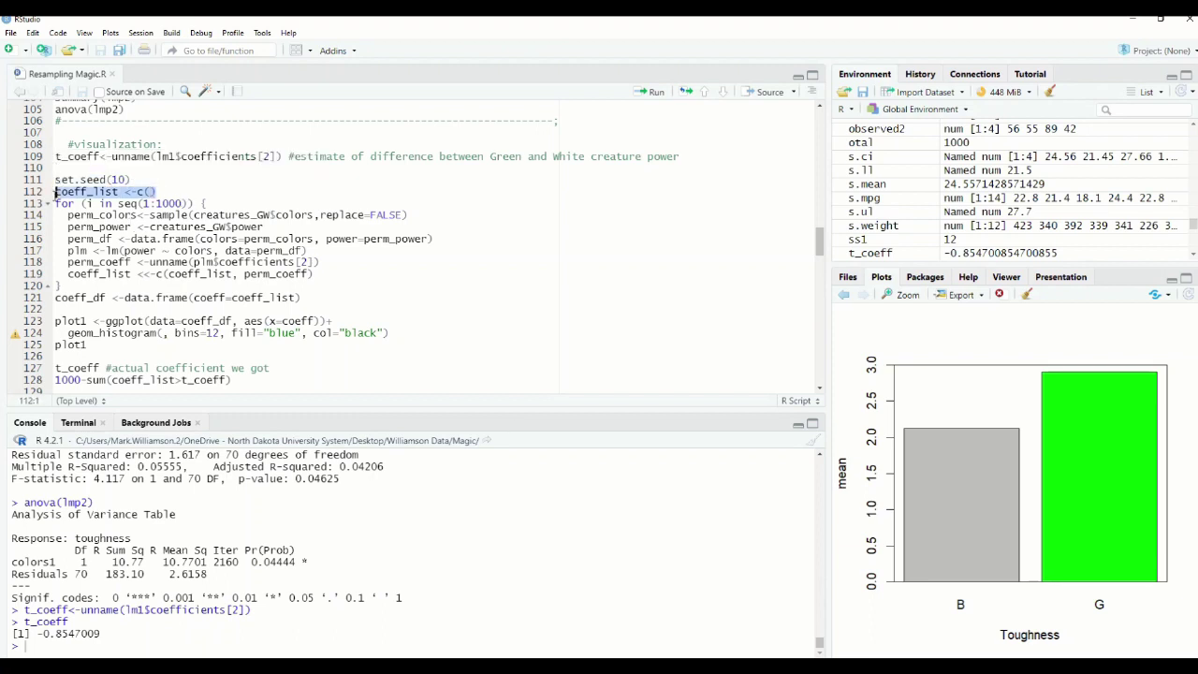
left_click(69, 214)
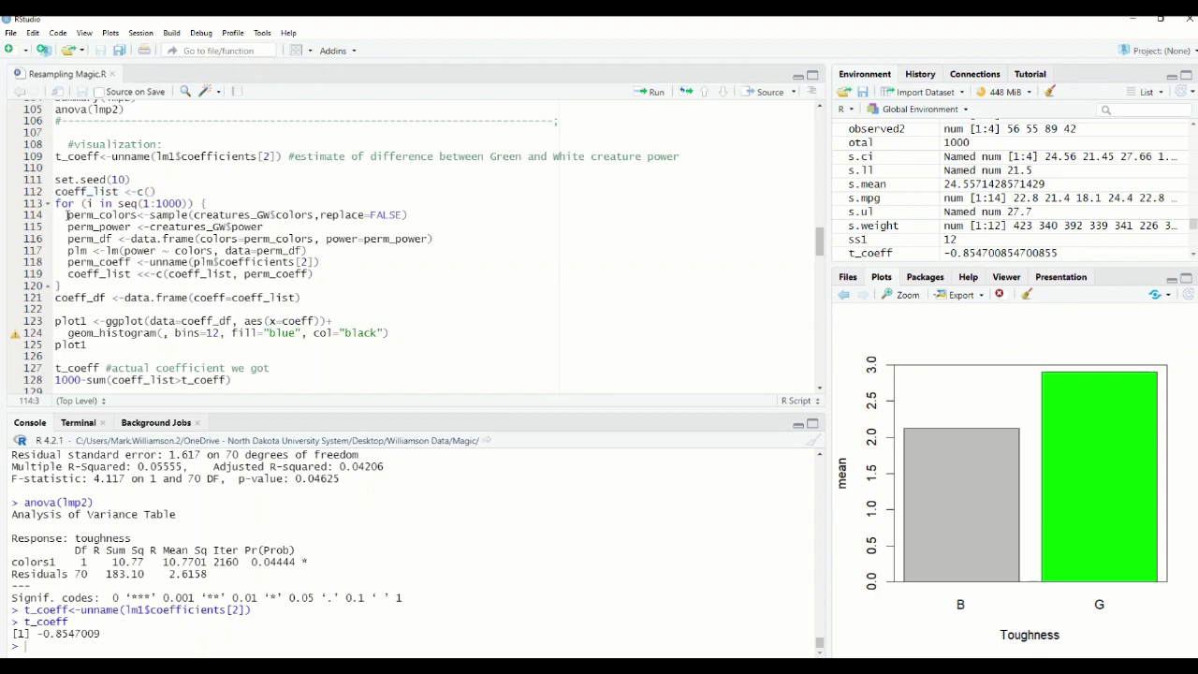
left_click_drag(68, 214, 408, 216)
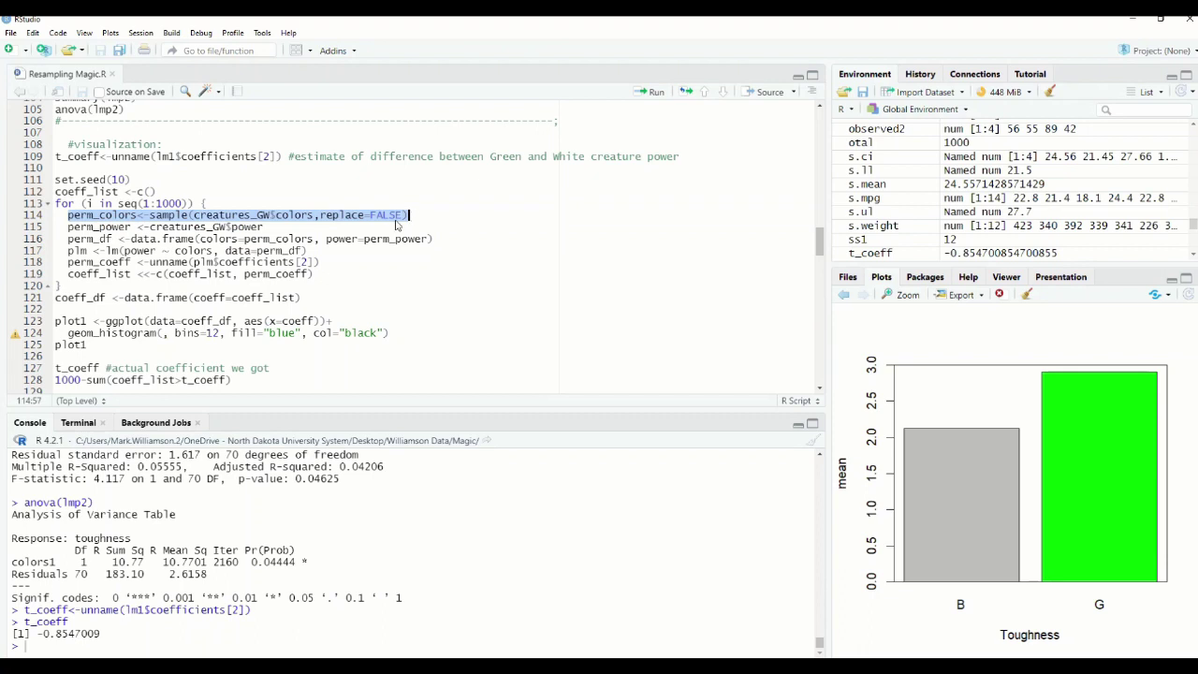
left_click(306, 223)
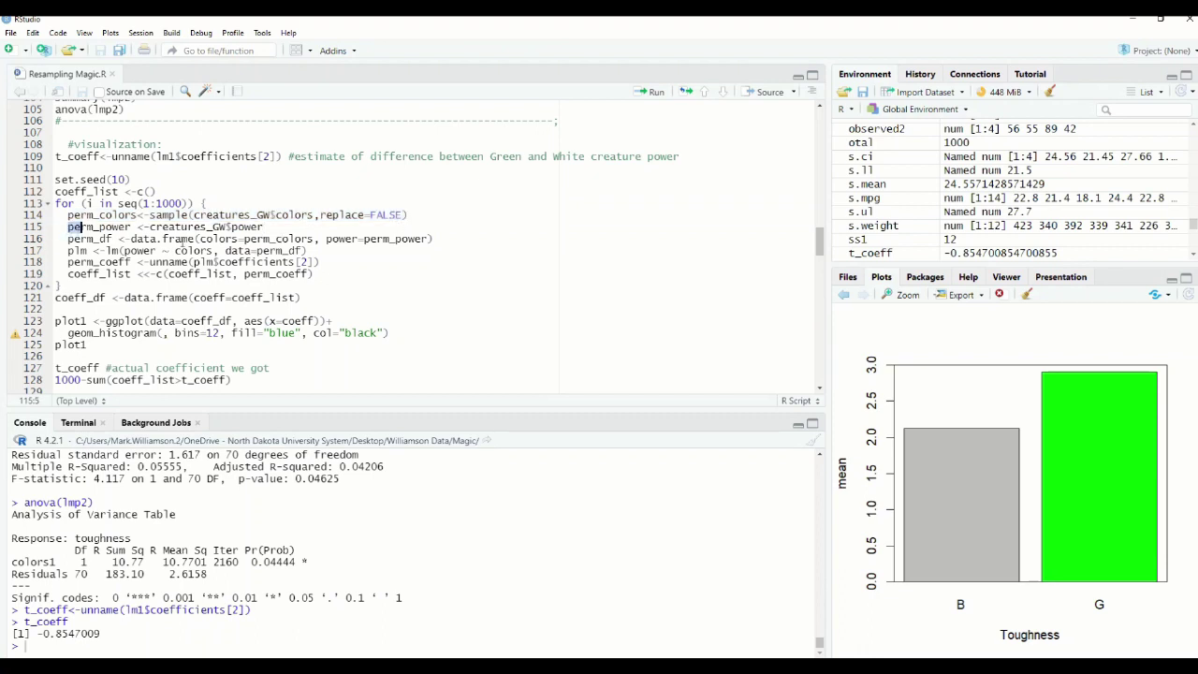
left_click_drag(67, 227, 266, 227)
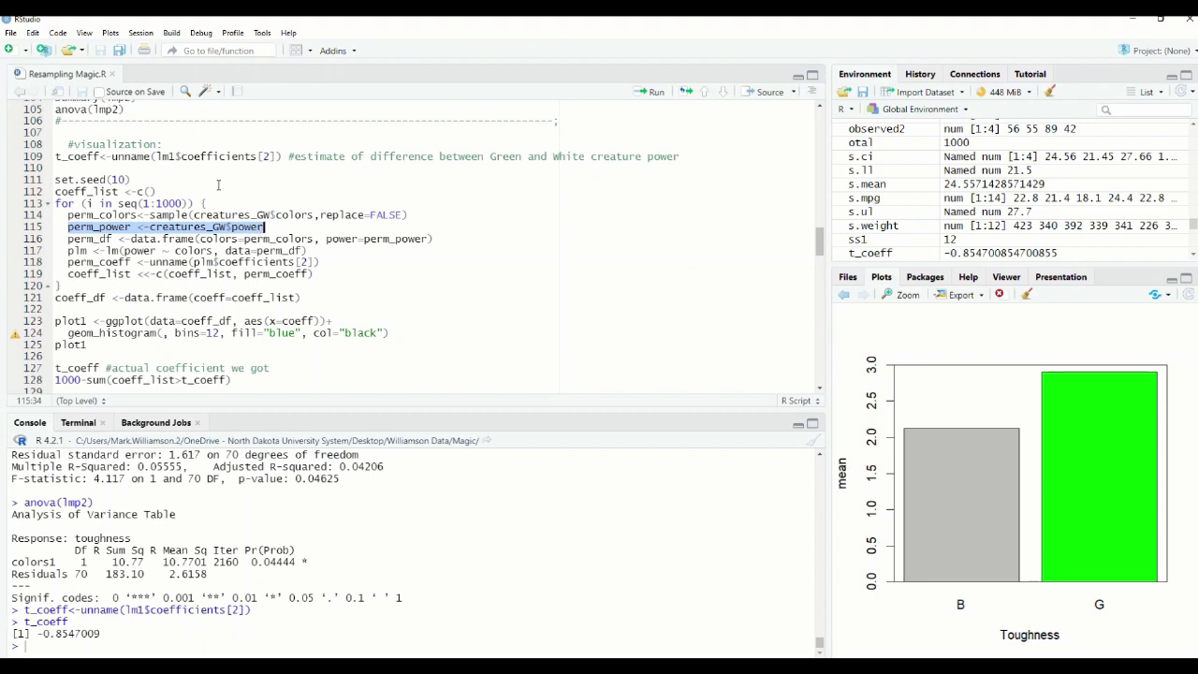
Highlight the perm_df, plm and perm_coeff lines, then select the whole loop, lines 111–121.
left_click_drag(65, 241, 372, 254)
left_click(372, 254)
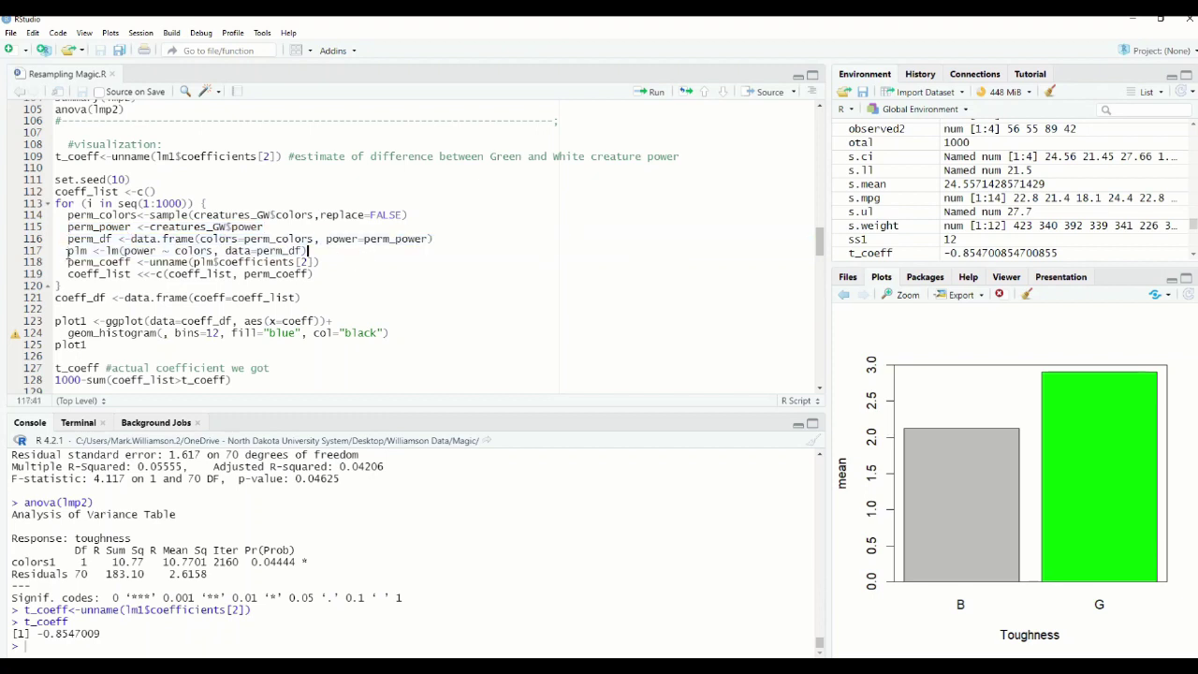
left_click_drag(68, 251, 309, 251)
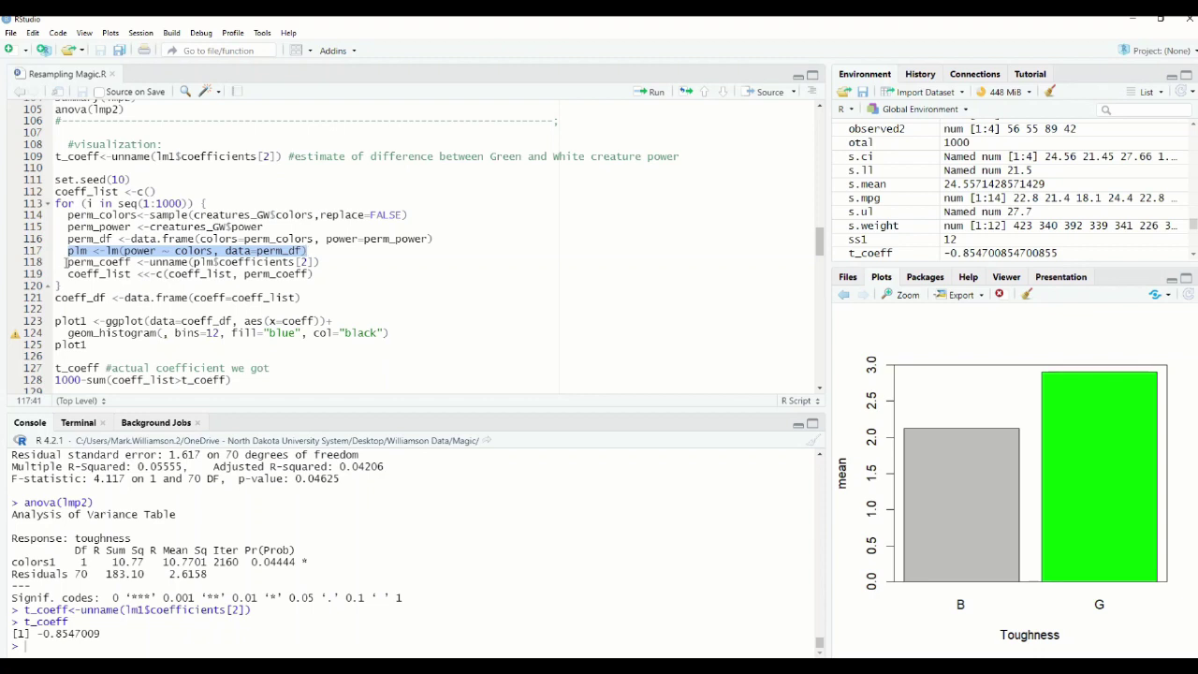
left_click_drag(68, 263, 302, 264)
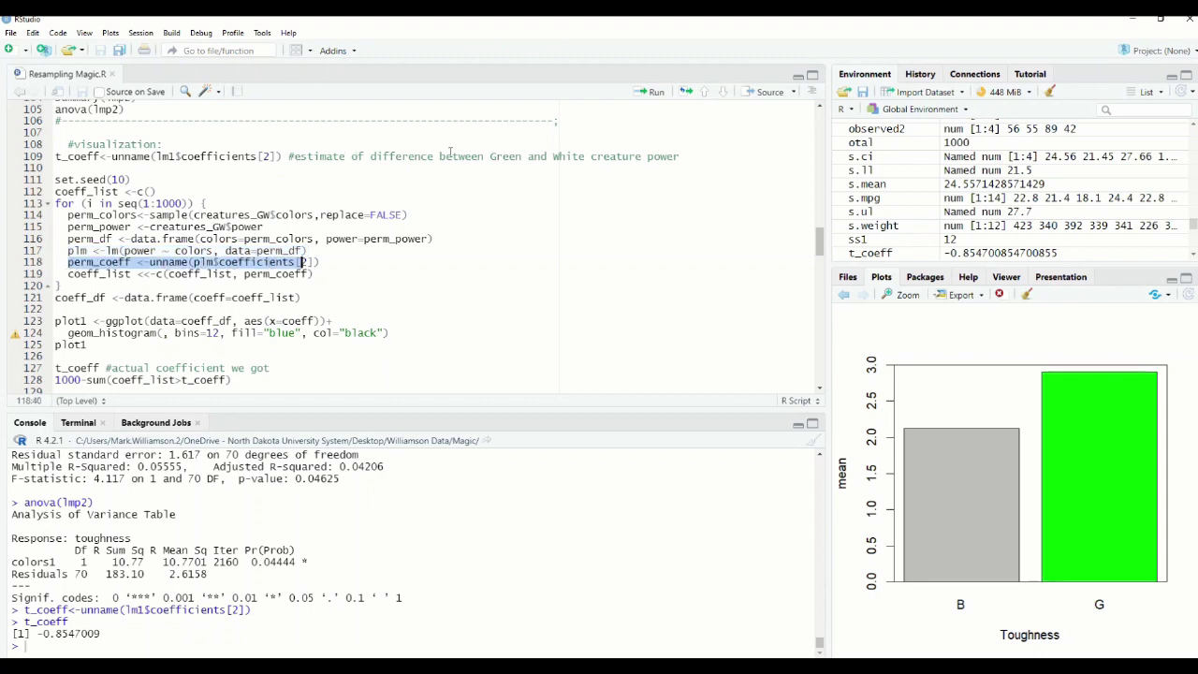
left_click(328, 263)
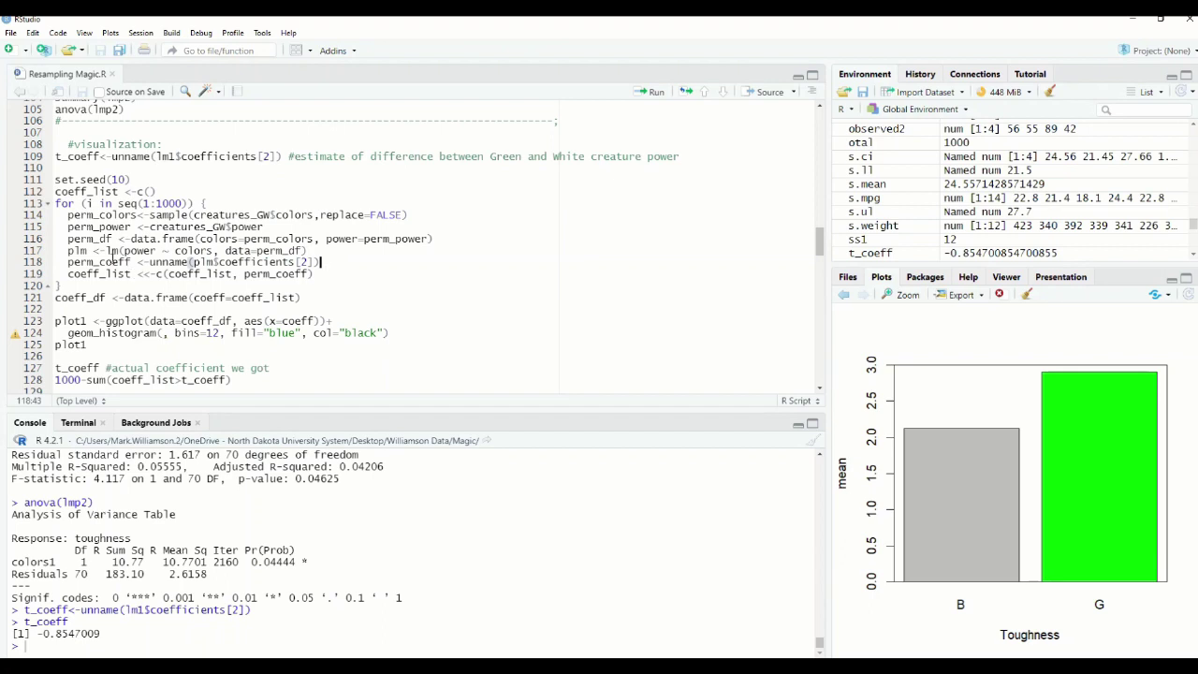
left_click(68, 192)
left_click_drag(302, 297, 54, 180)
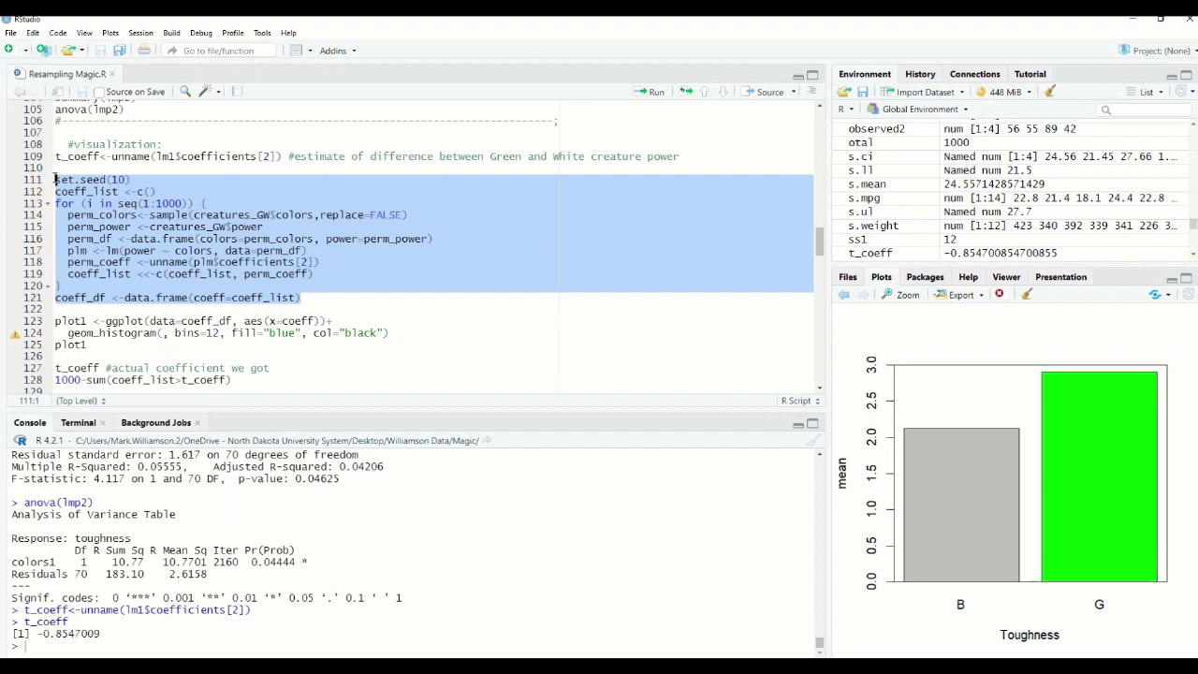
Run the loop on lines 111–121 and check length(coeff_df$coeff) returns 1000.
left_click(652, 92)
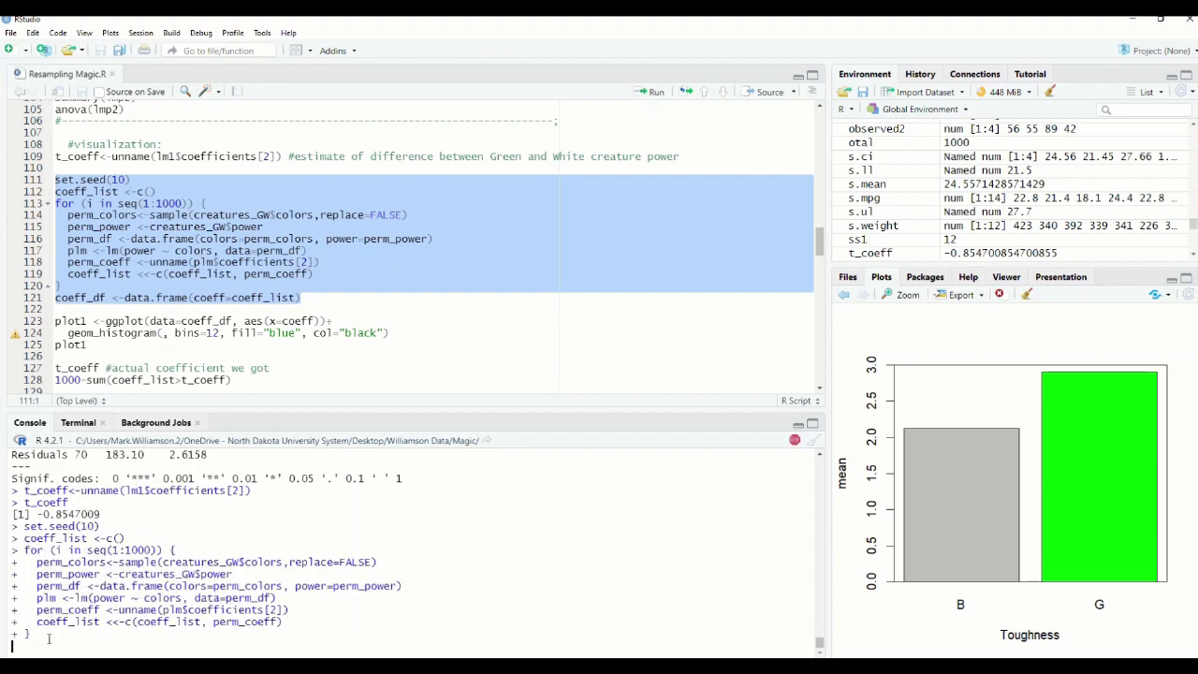
type("length")
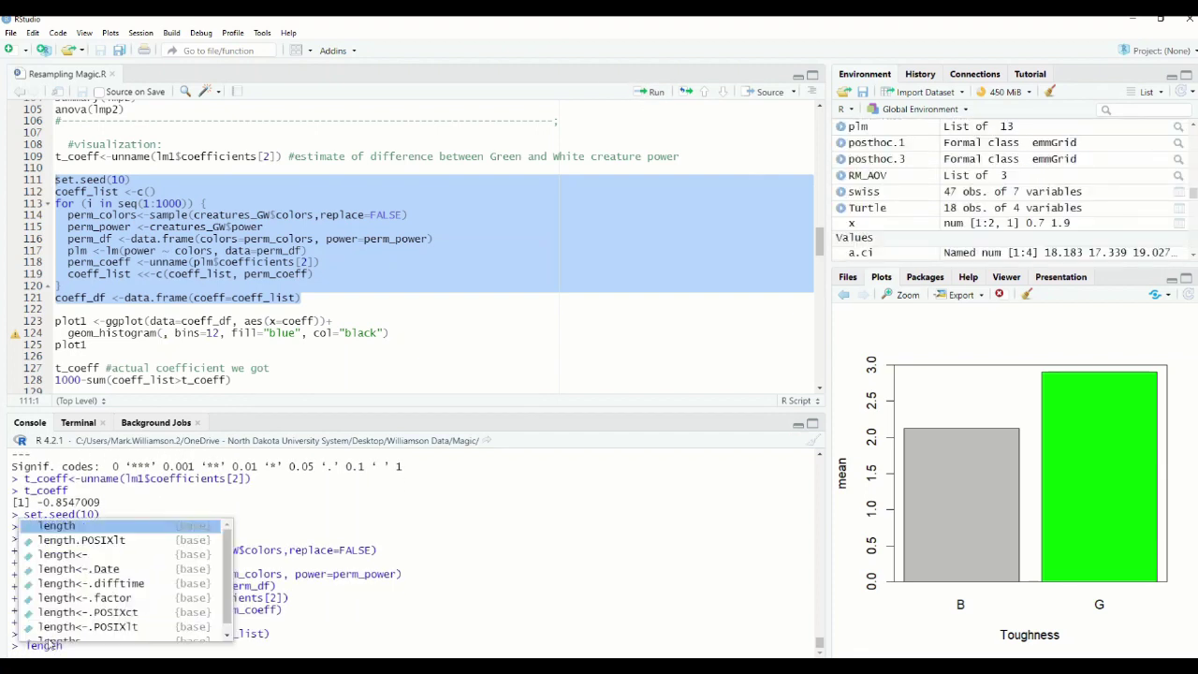
type("(coeff_df")
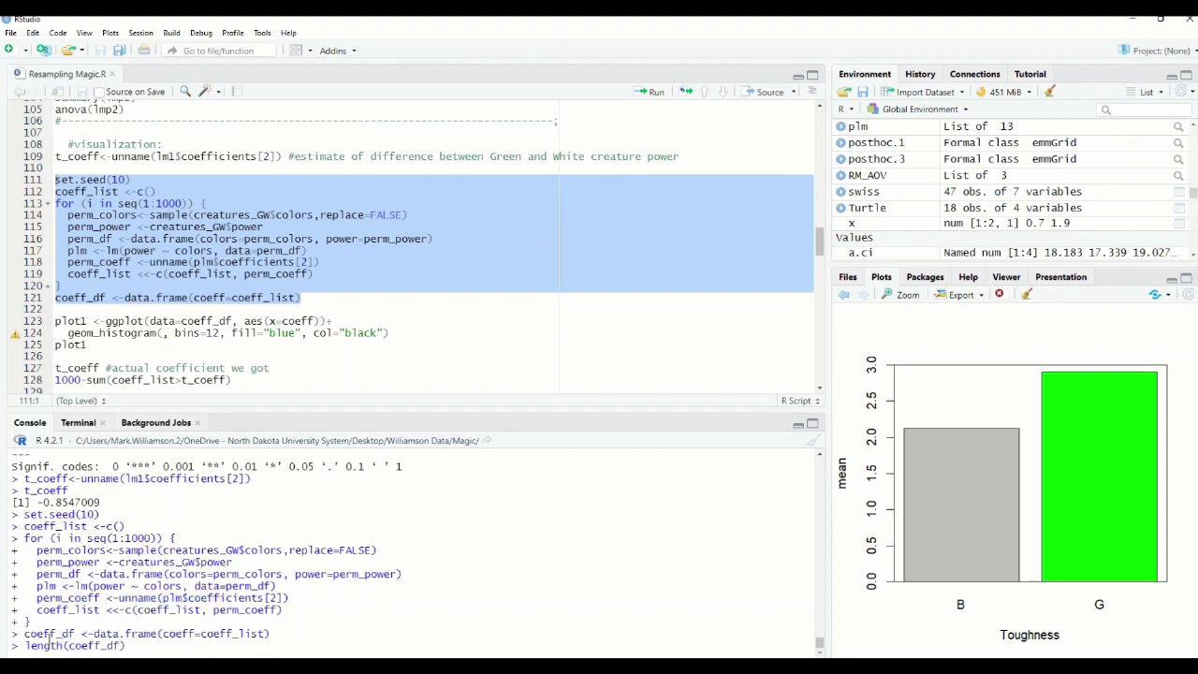
type("$c")
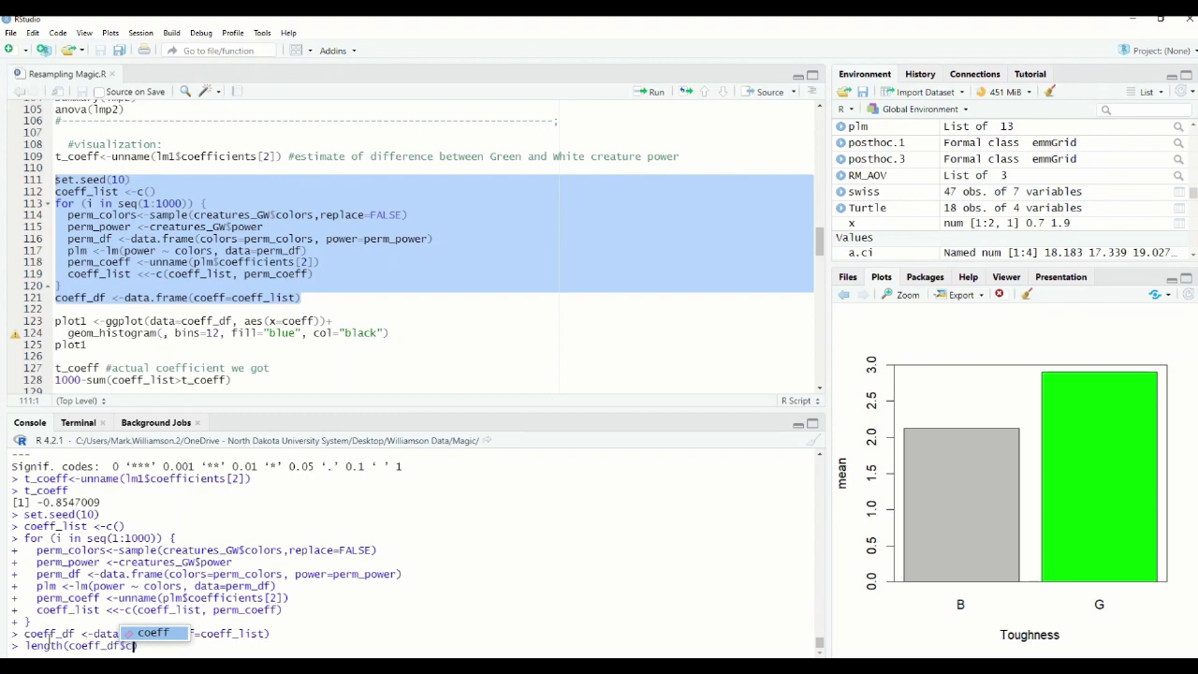
type("oeff")
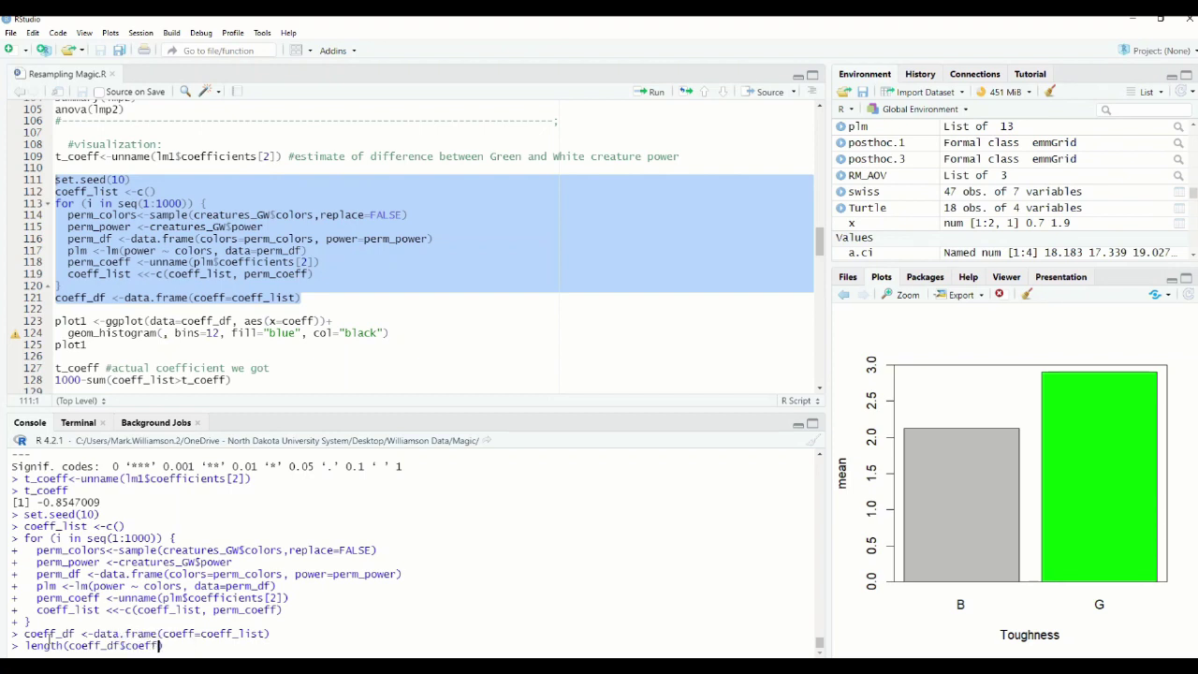
key("Return")
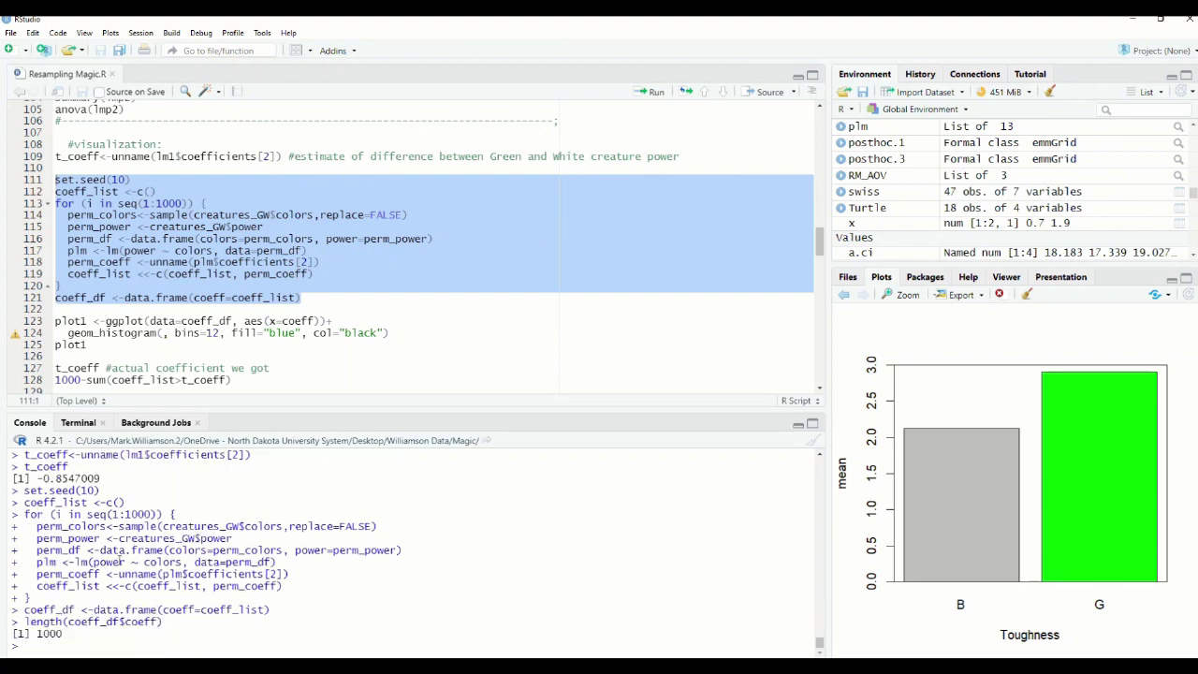
left_click(93, 346)
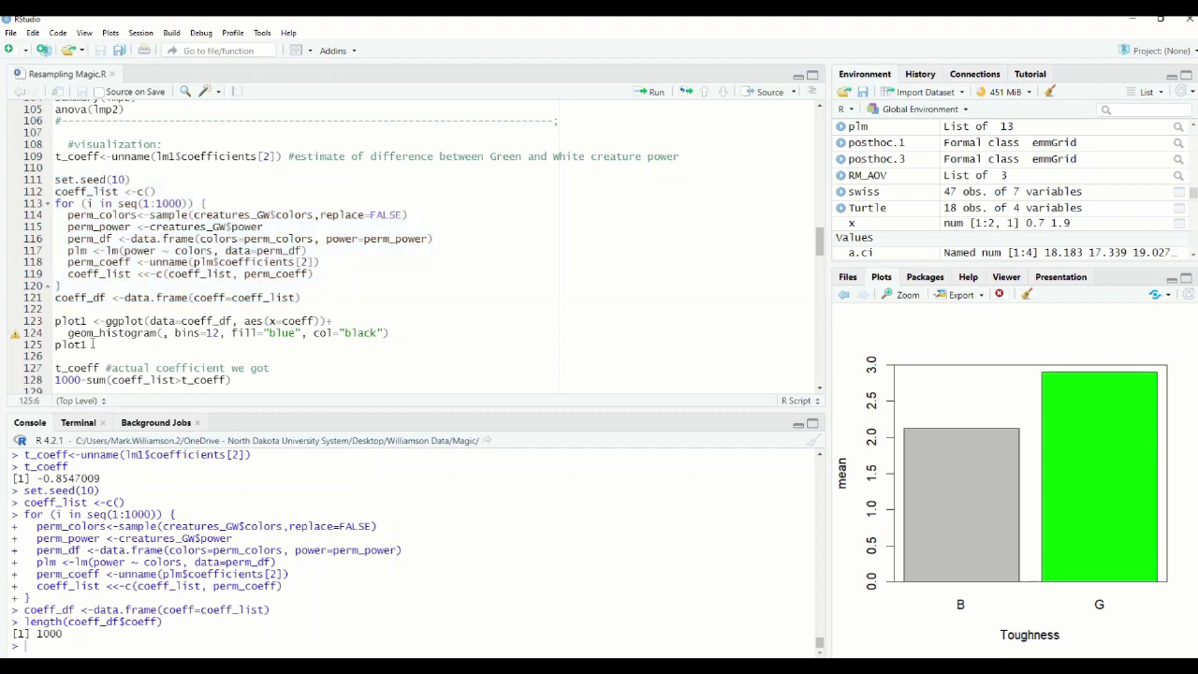
Draw the blue histogram of the 1000 permuted coefficients from lines 123–125.
left_click(56, 322, "shift")
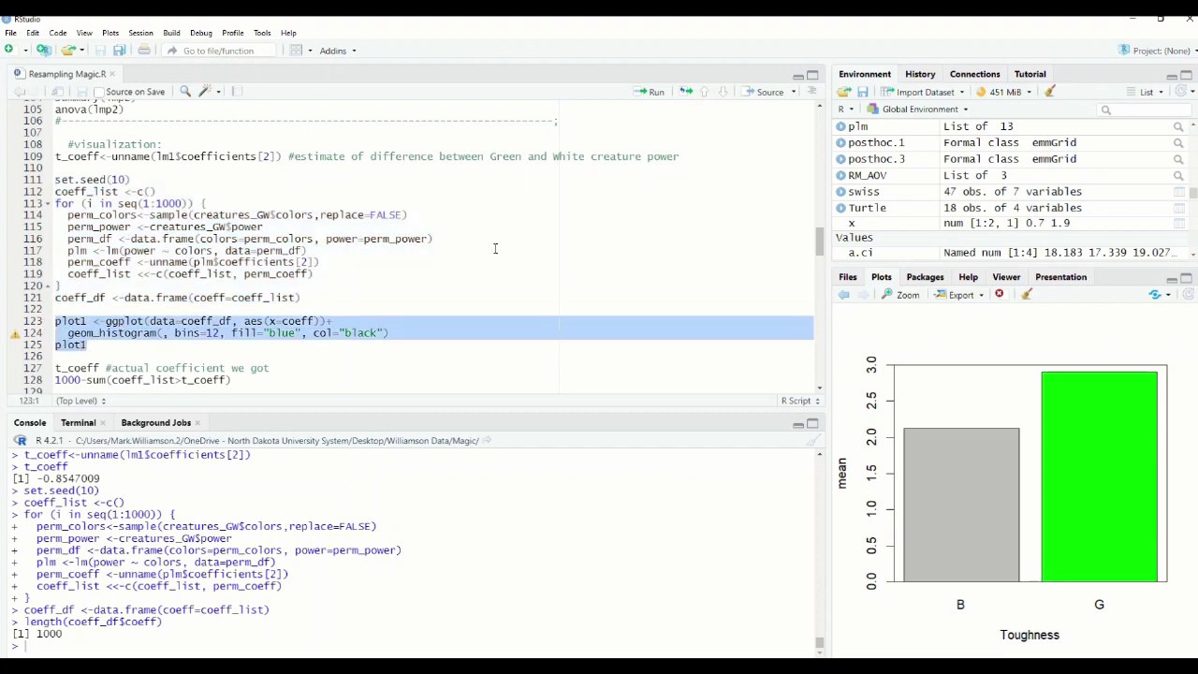
left_click(655, 90)
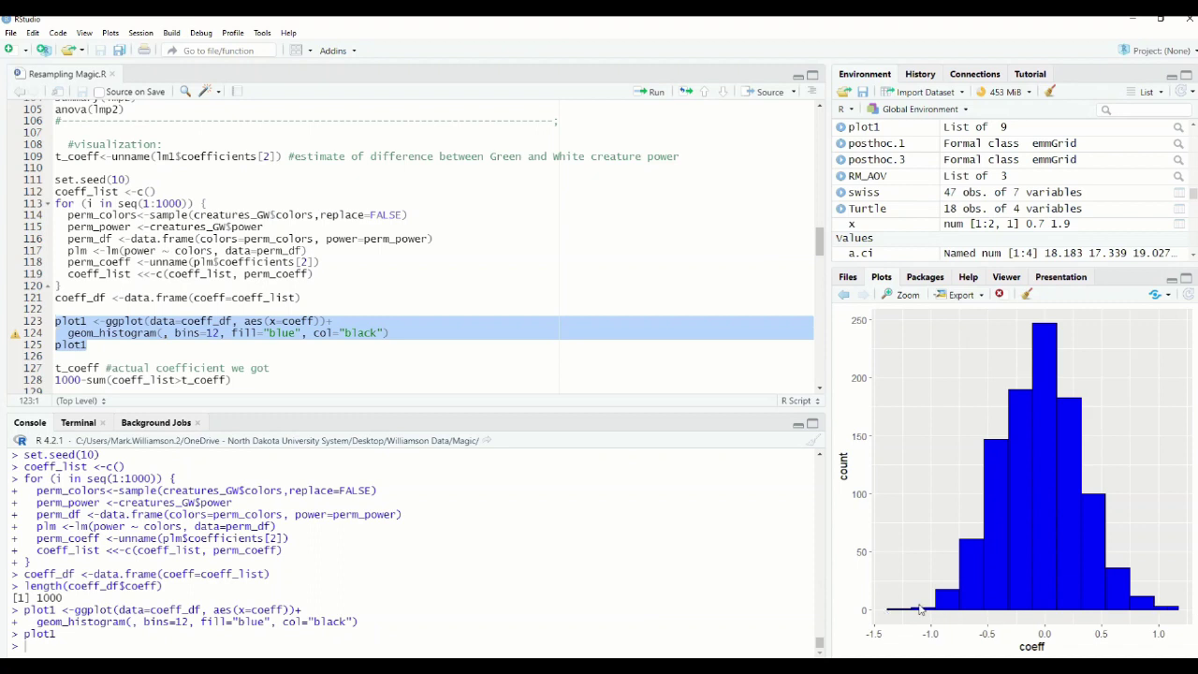
scroll(149, 322, "down", 2)
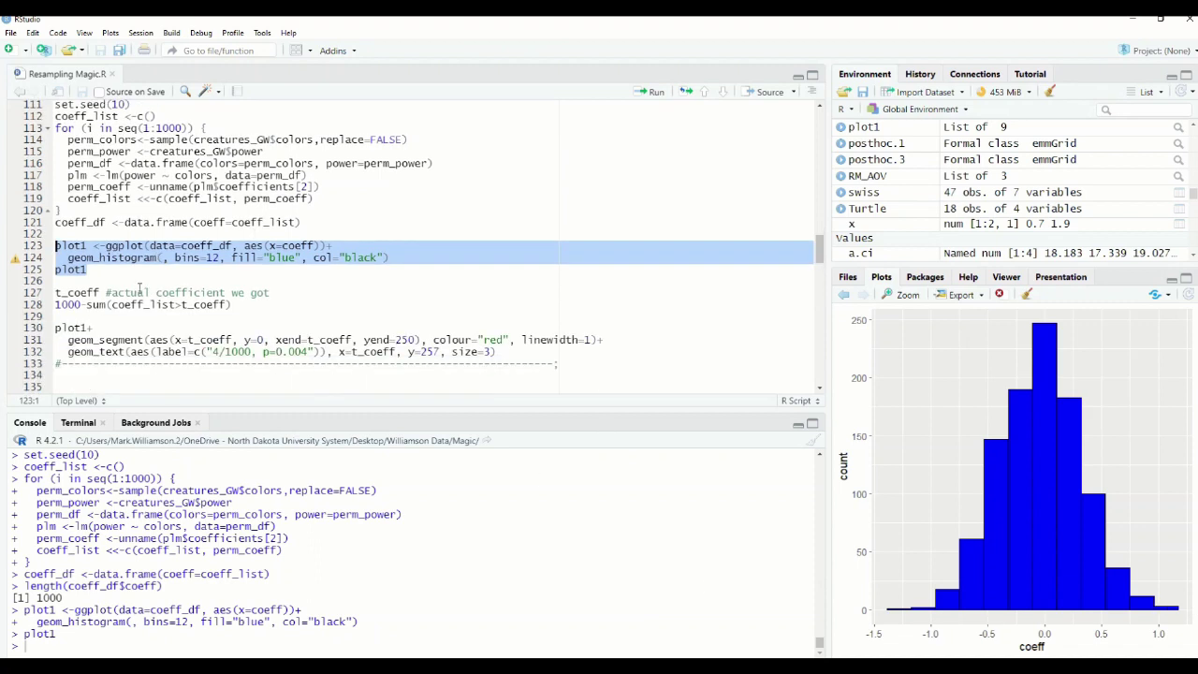
Print t_coeff (−0.8547009) and compute 1000-sum(coeff_list>t_coeff), which returns 4.
left_click(55, 292)
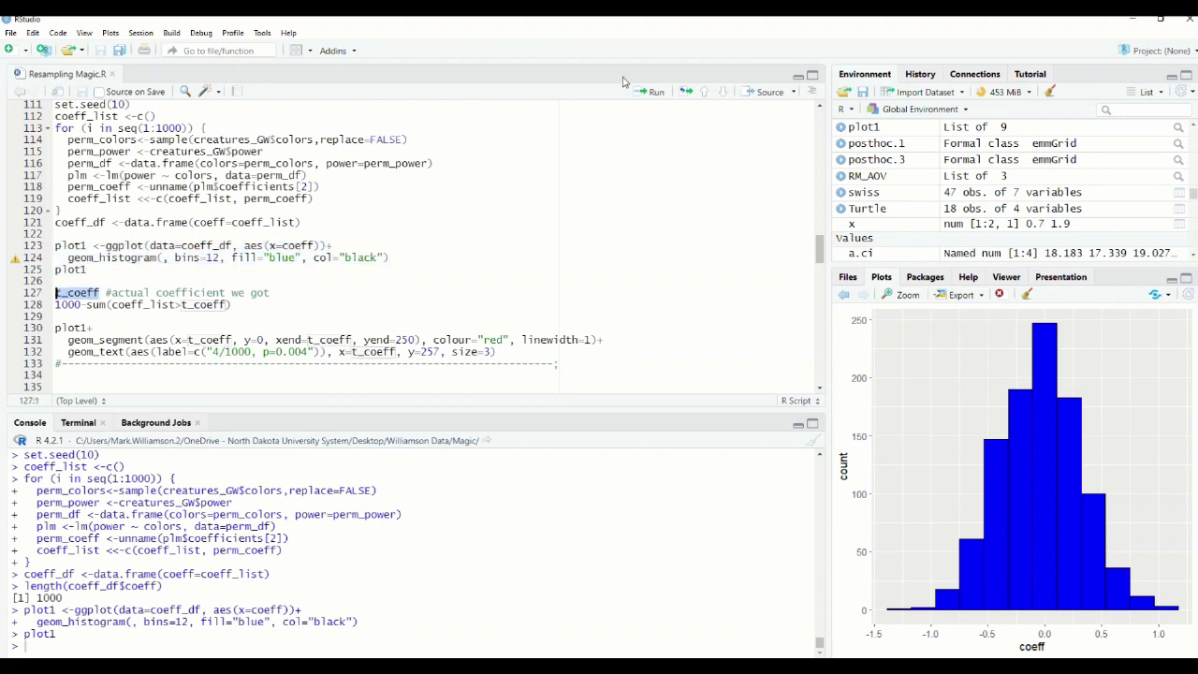
left_click(650, 91)
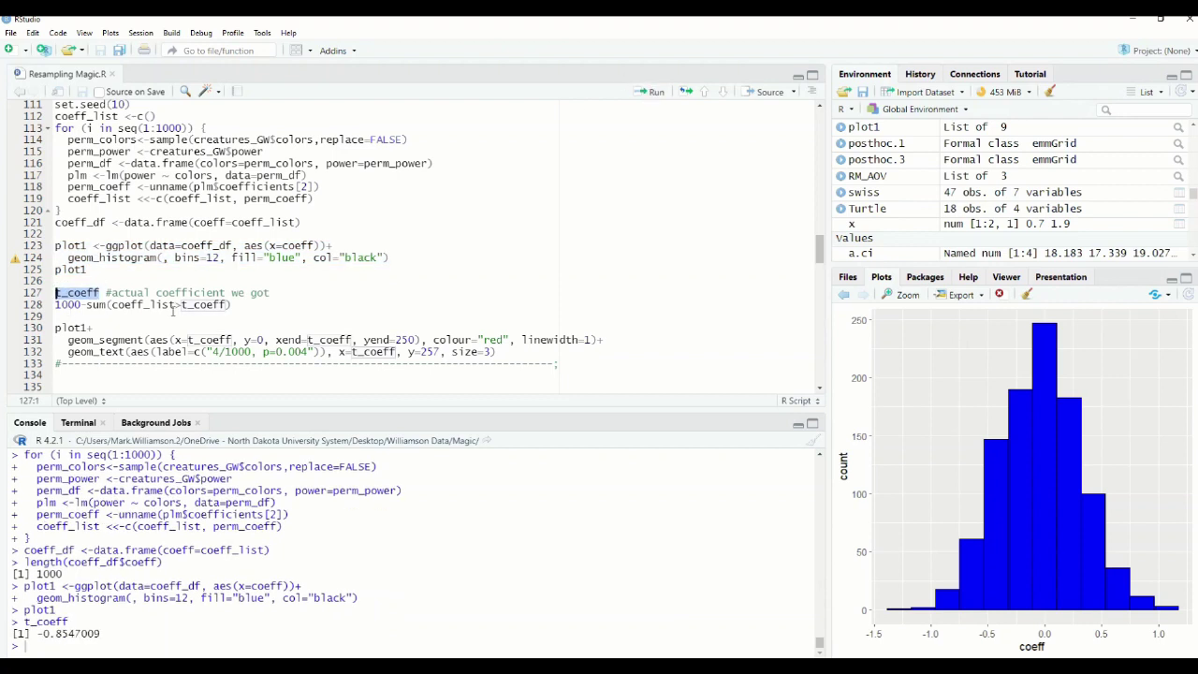
key("Down")
key("End")
left_click_drag(57, 304, 54, 304)
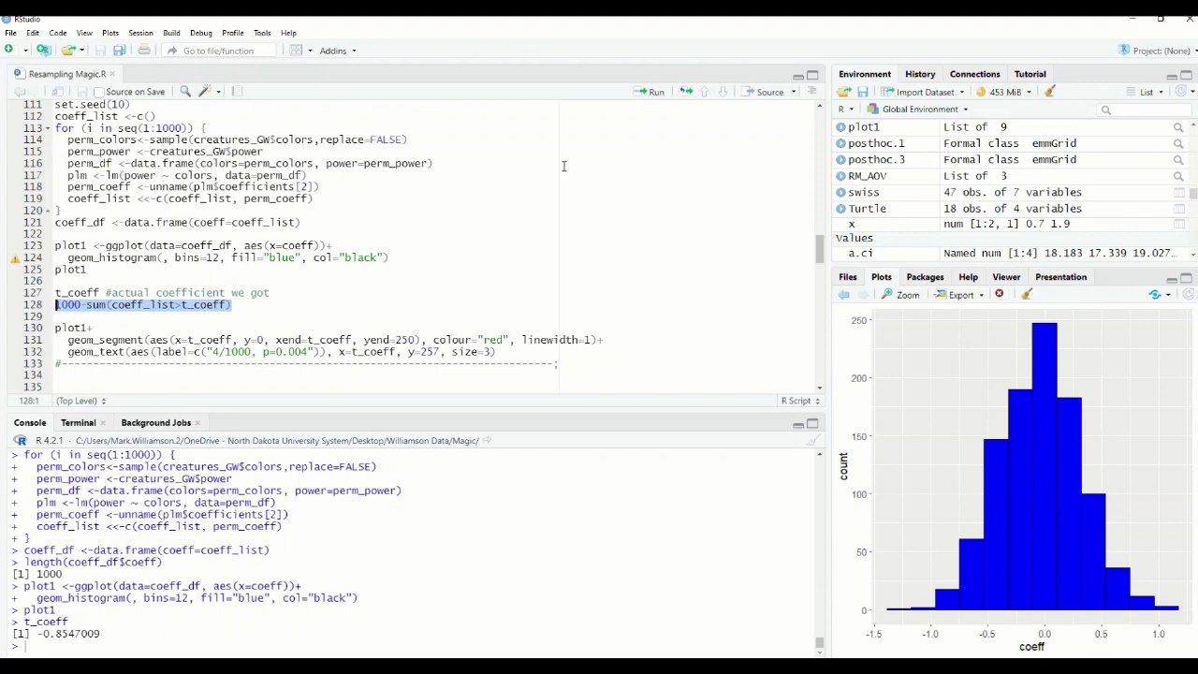
left_click(650, 92)
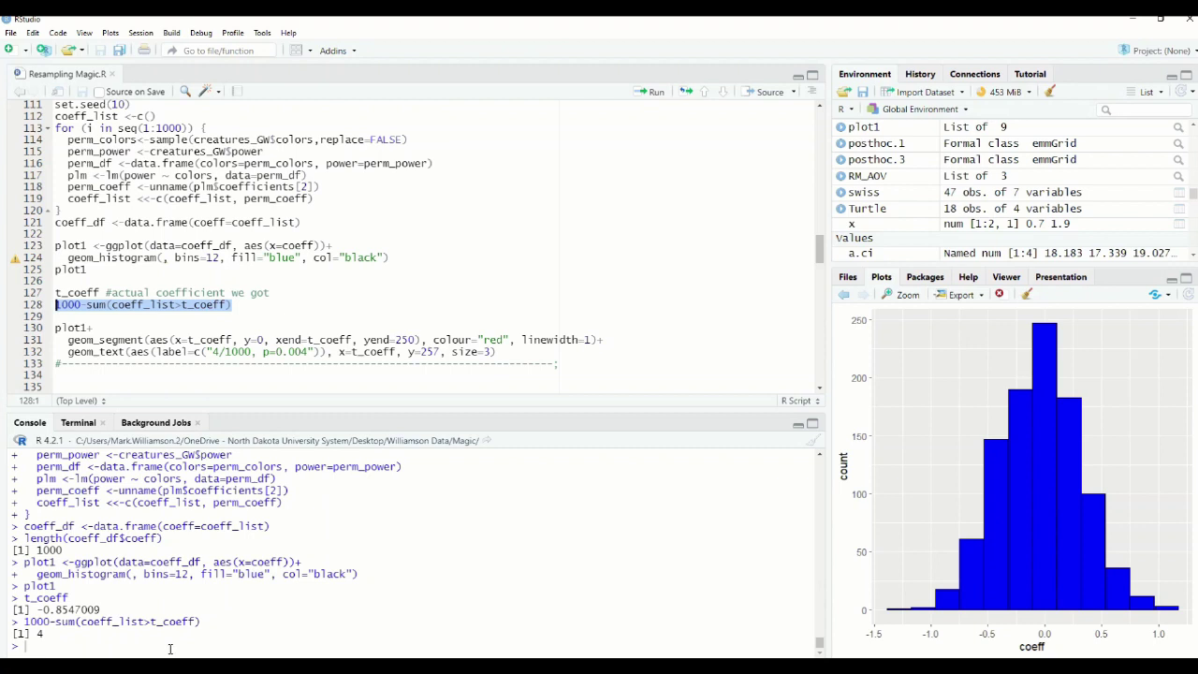
scroll(82, 312, "down", 1)
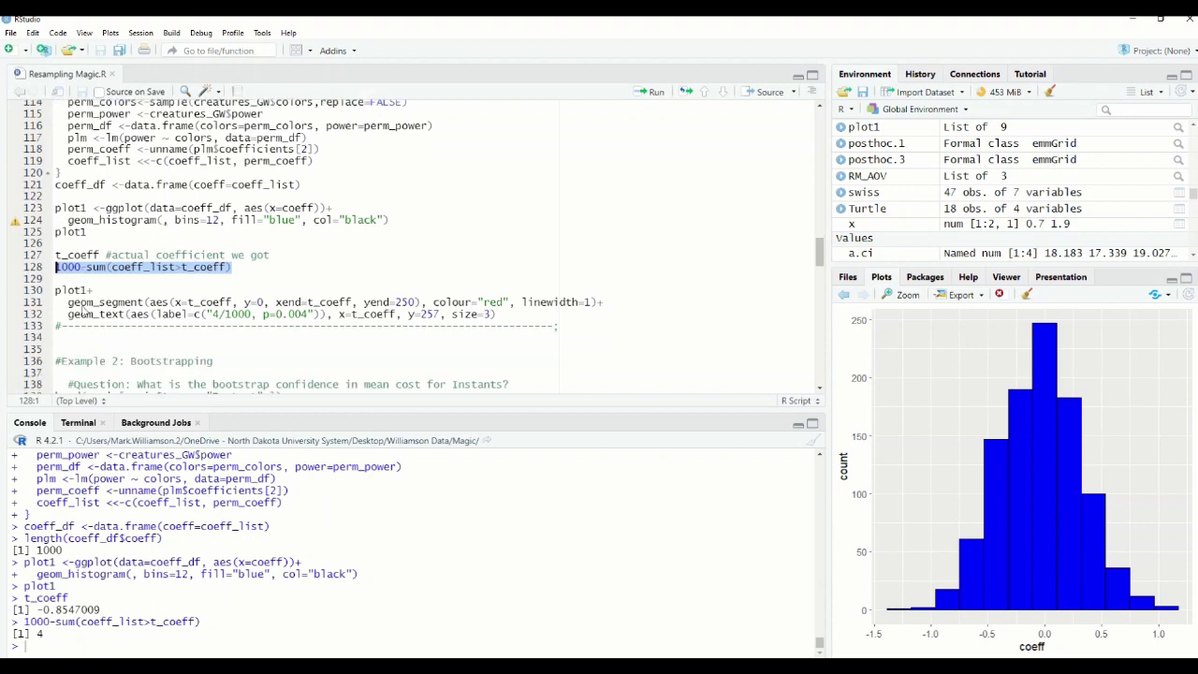
left_click_drag(520, 314, 55, 291)
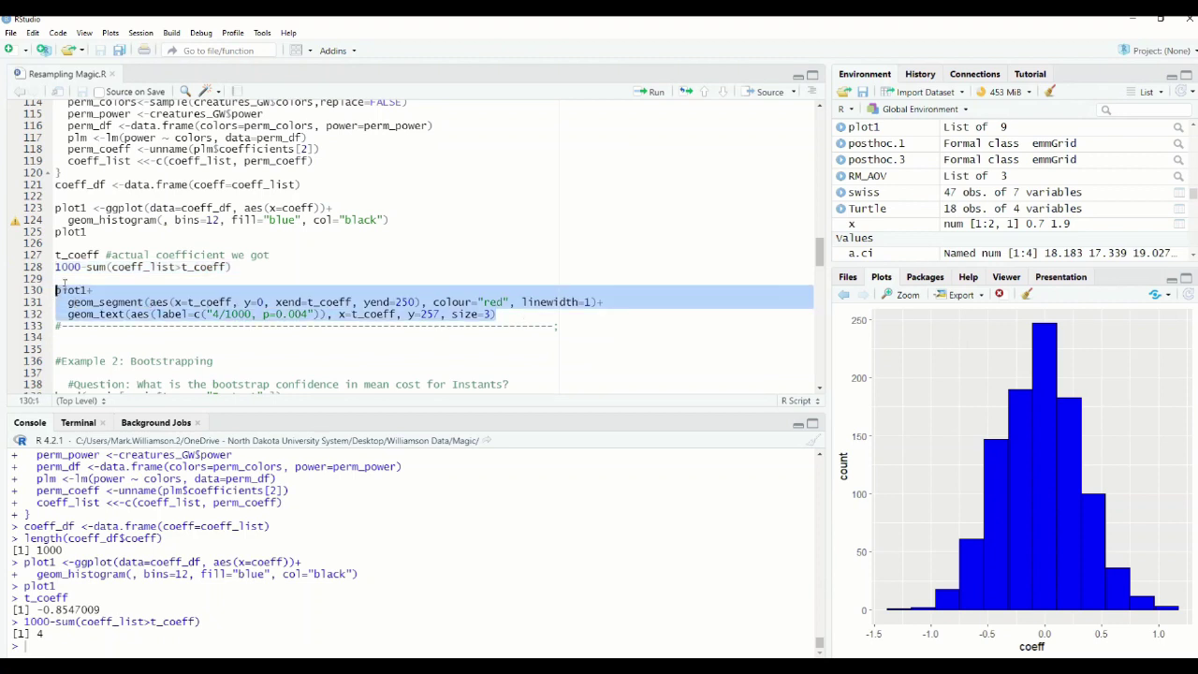
Run the geom_segment/geom_text code to draw a red line at the actual coefficient, labelled 4/1000, p=0.004.
left_click(656, 92)
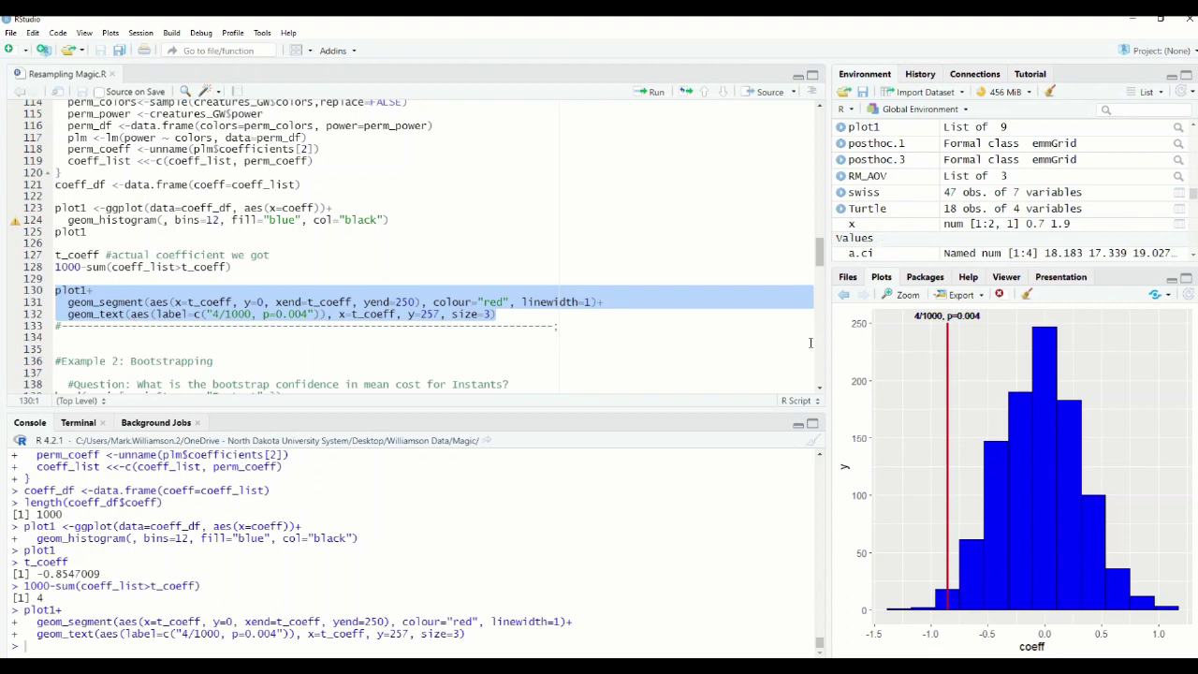
scroll(225, 333, "down", 1)
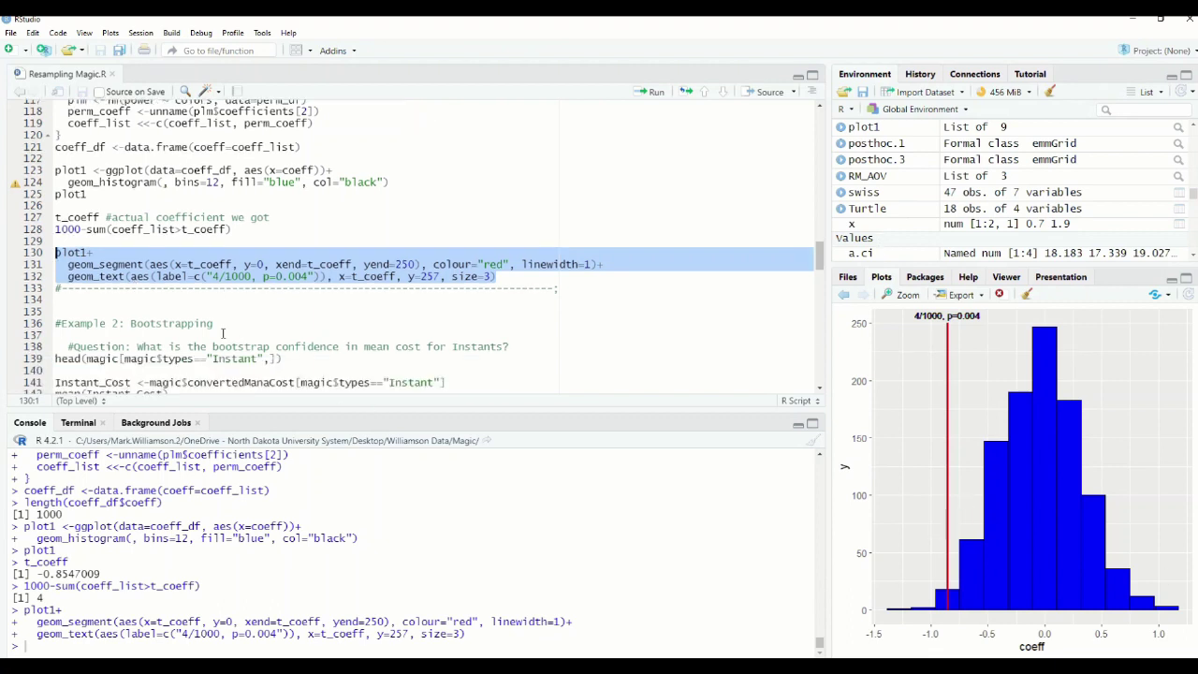
scroll(178, 307, "down", 1)
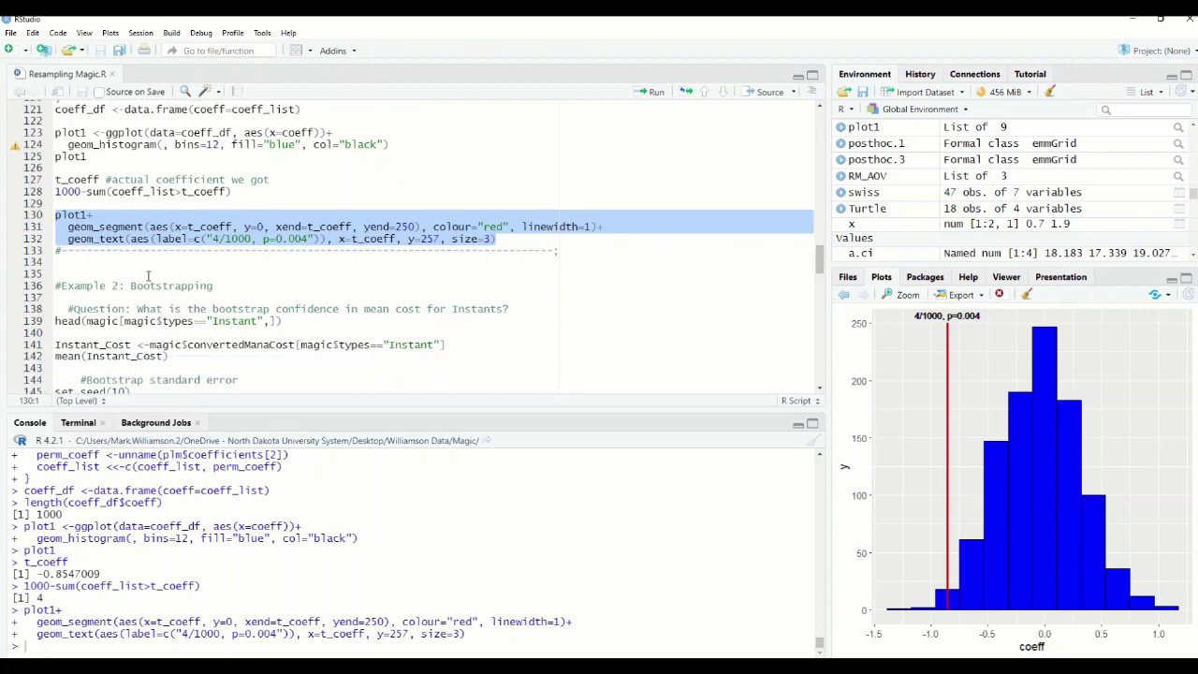
scroll(150, 277, "down", 2)
scroll(146, 281, "down", 3)
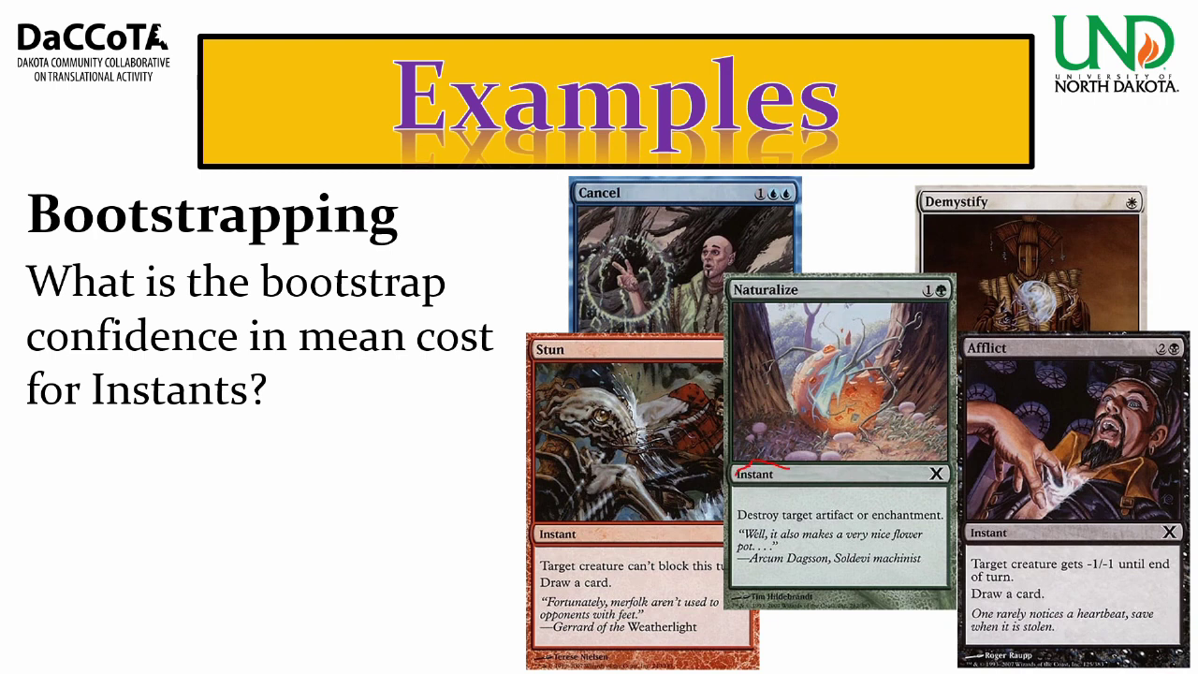
Draw red circles around 'Instant' and the mana cost on the Naturalize card.
mouse_move(737, 473)
left_mouse_down()
mouse_move(766, 488)
mouse_move(789, 472)
left_mouse_up()
left_click_drag(932, 303, 960, 279)
Back in the script, run the head(...) line on 139 to list the first Instant cards.
key("Right")
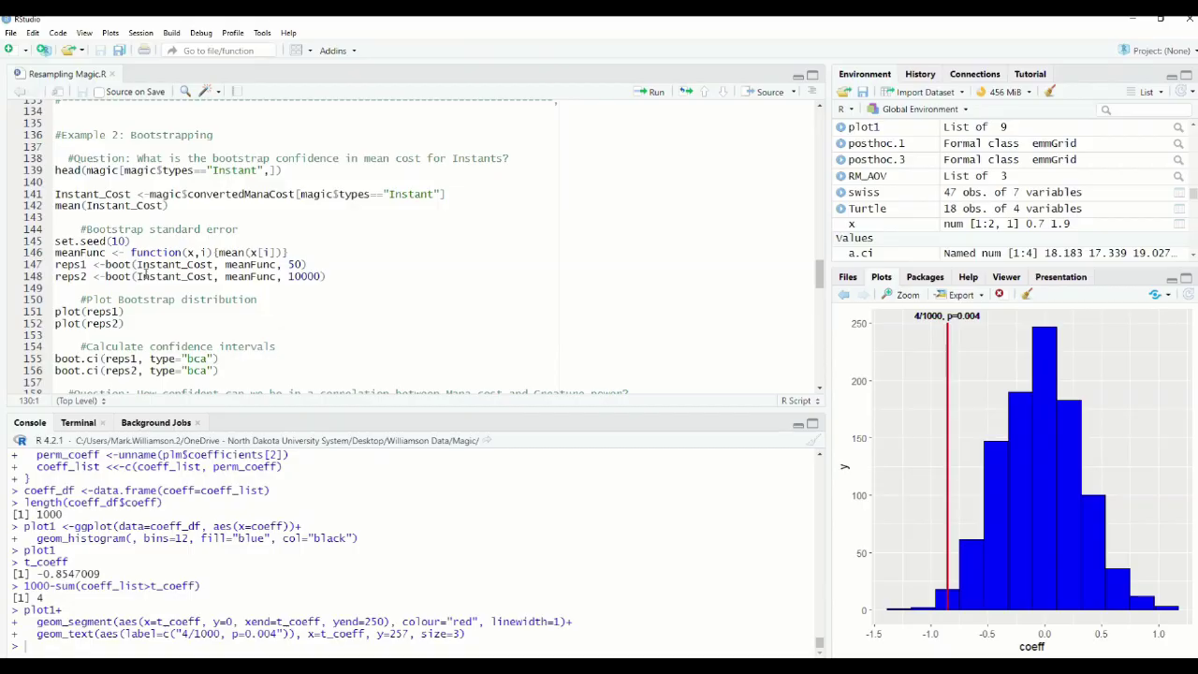
scroll(145, 265, "down", 1)
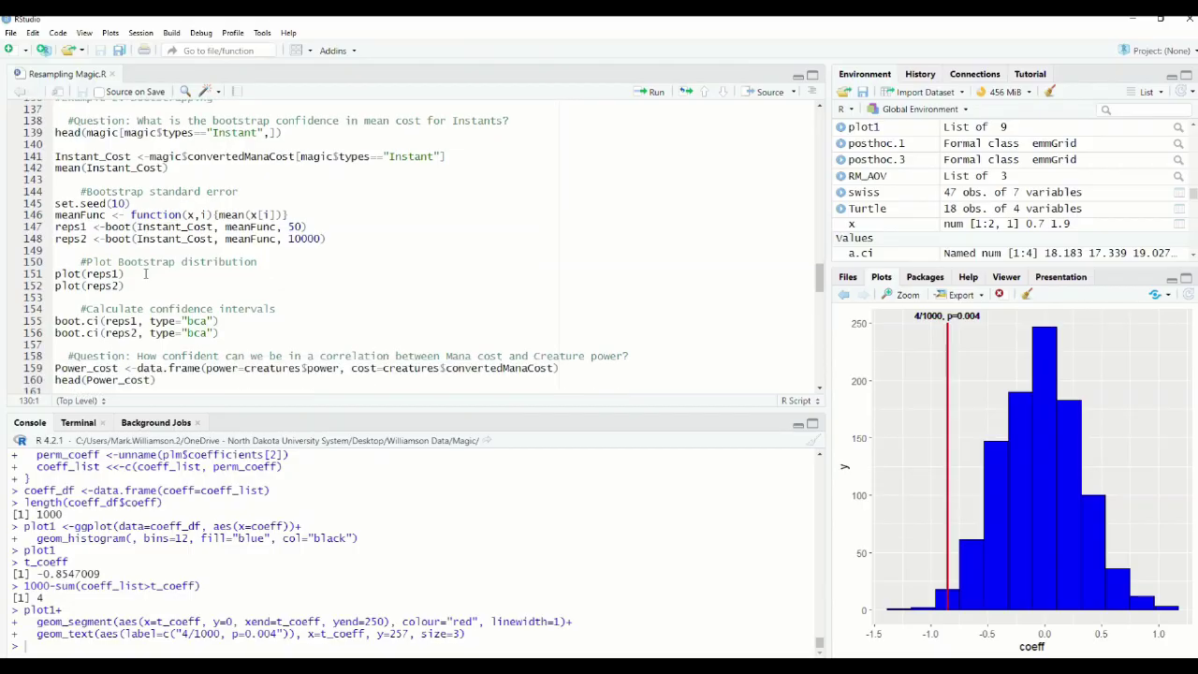
scroll(145, 265, "up", 1)
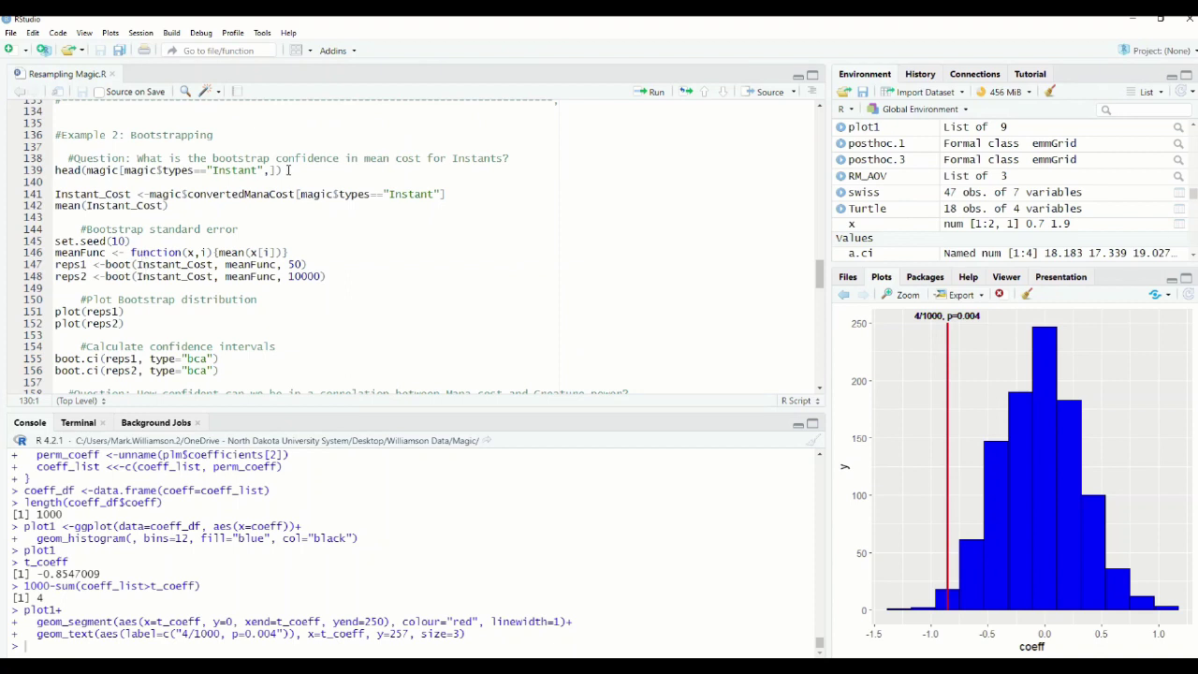
left_click_drag(283, 170, 54, 171)
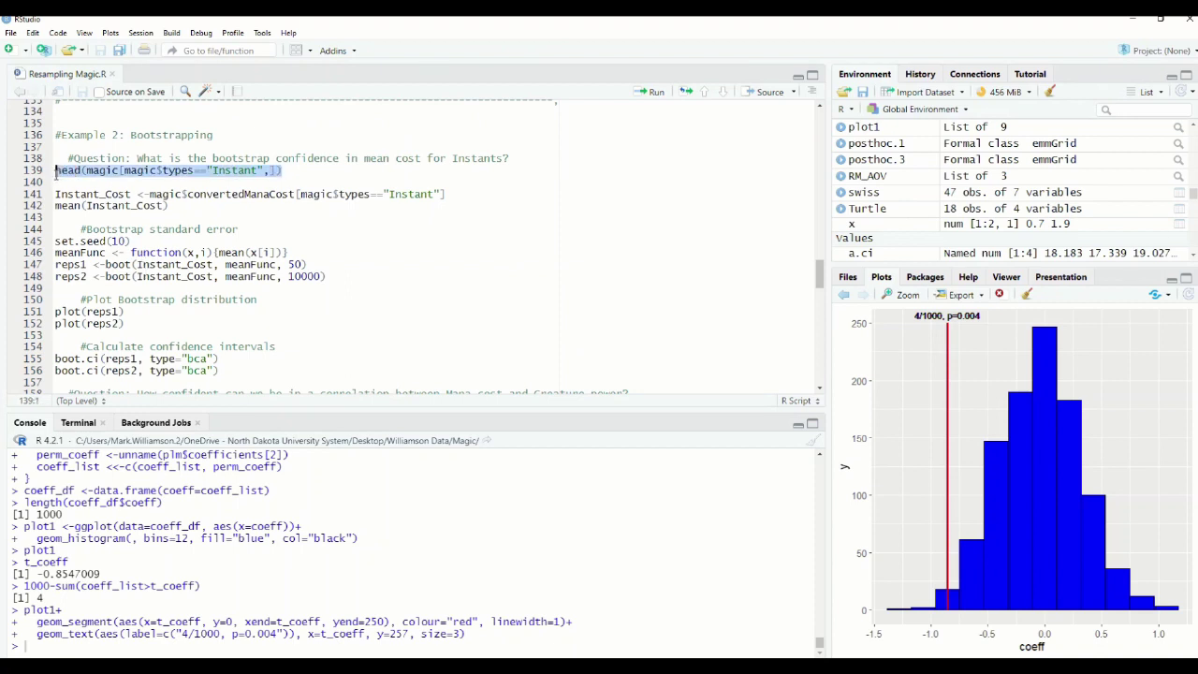
left_click(656, 92)
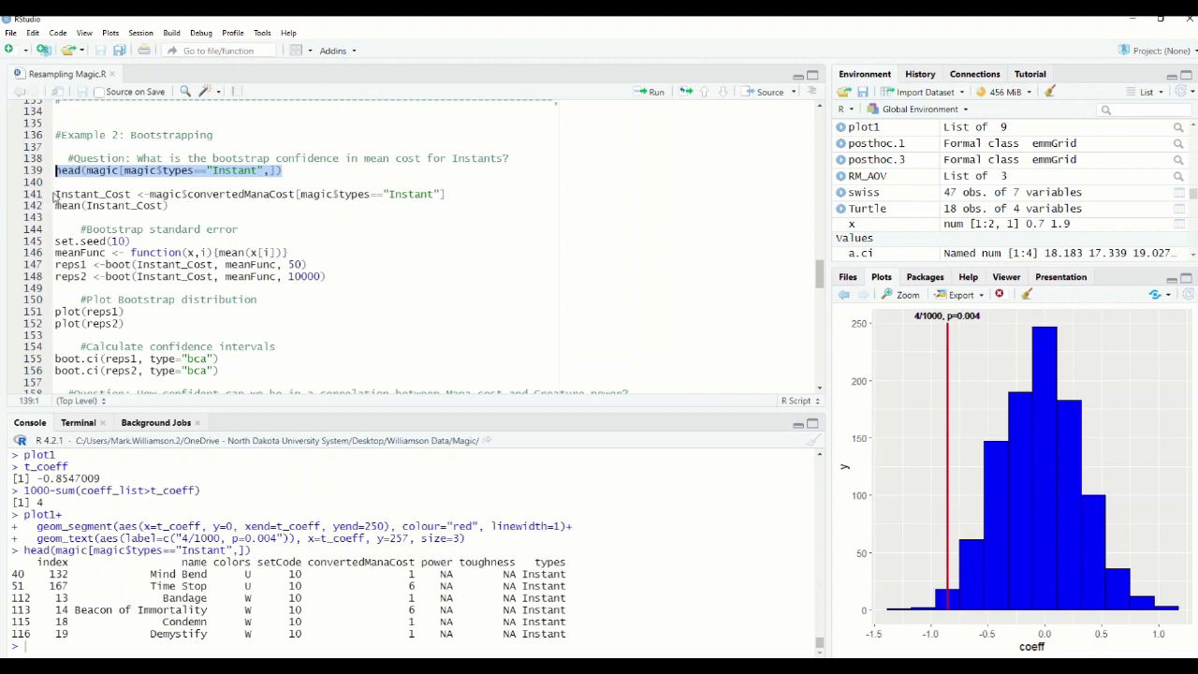
Run lines 141–142 to build Instant_Cost and print its mean, 2.522727.
left_click_drag(55, 193, 183, 208)
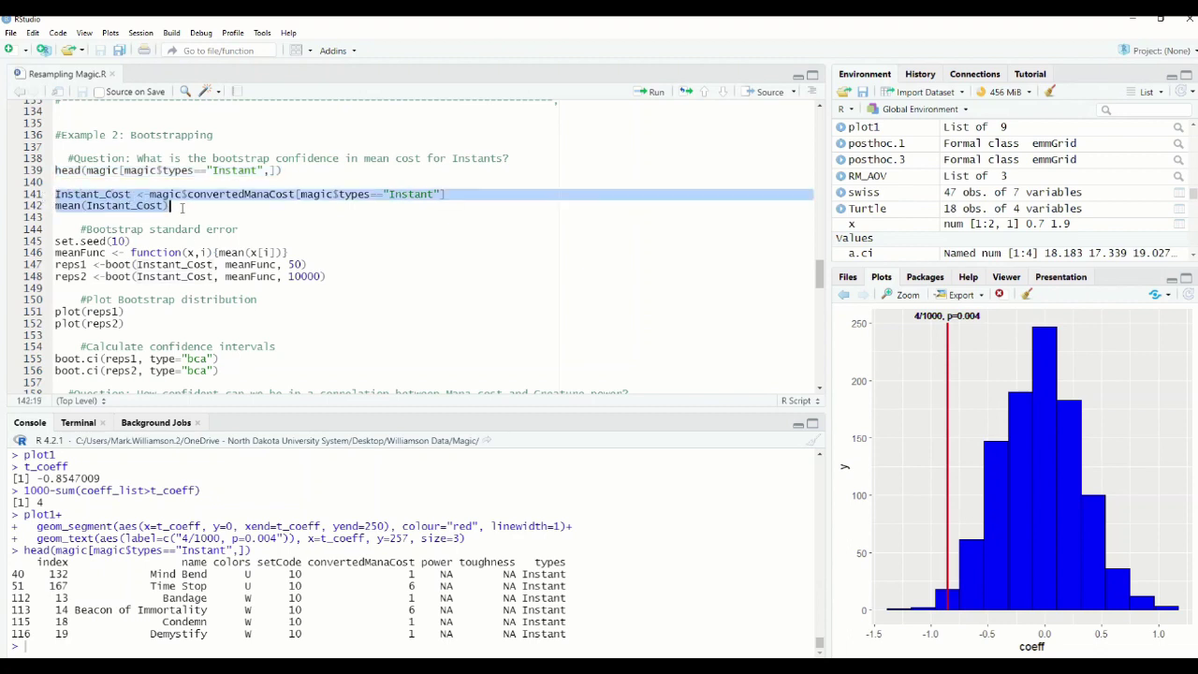
left_click(654, 92)
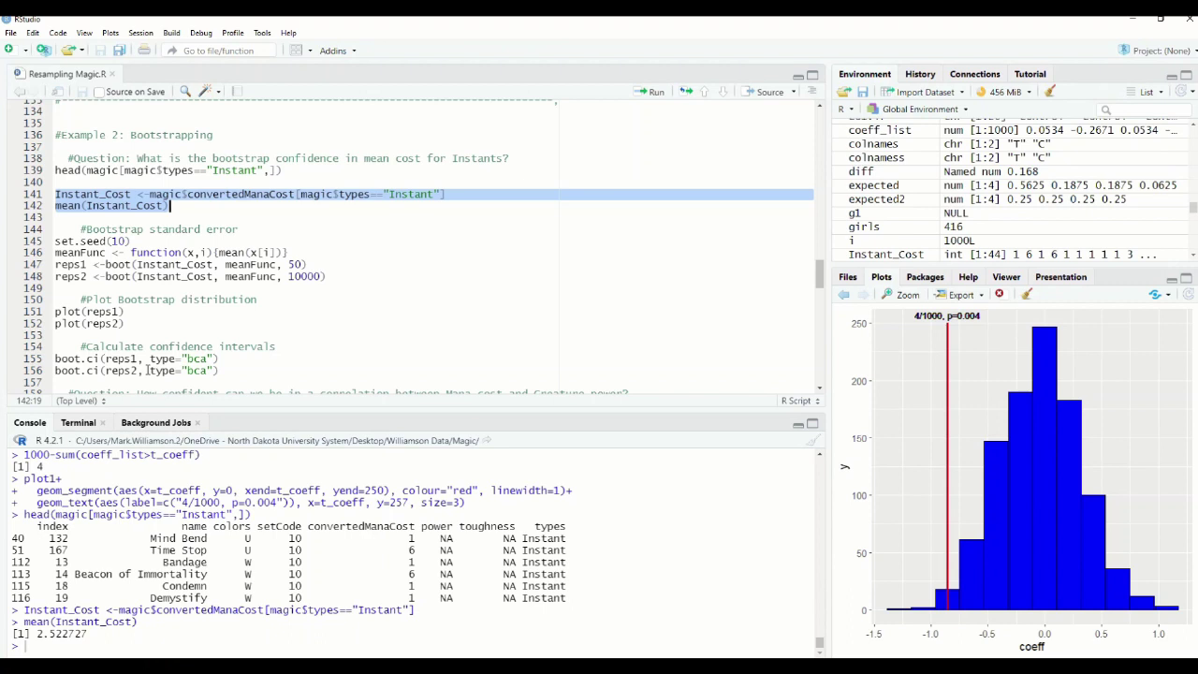
left_click(127, 240)
left_click(79, 253)
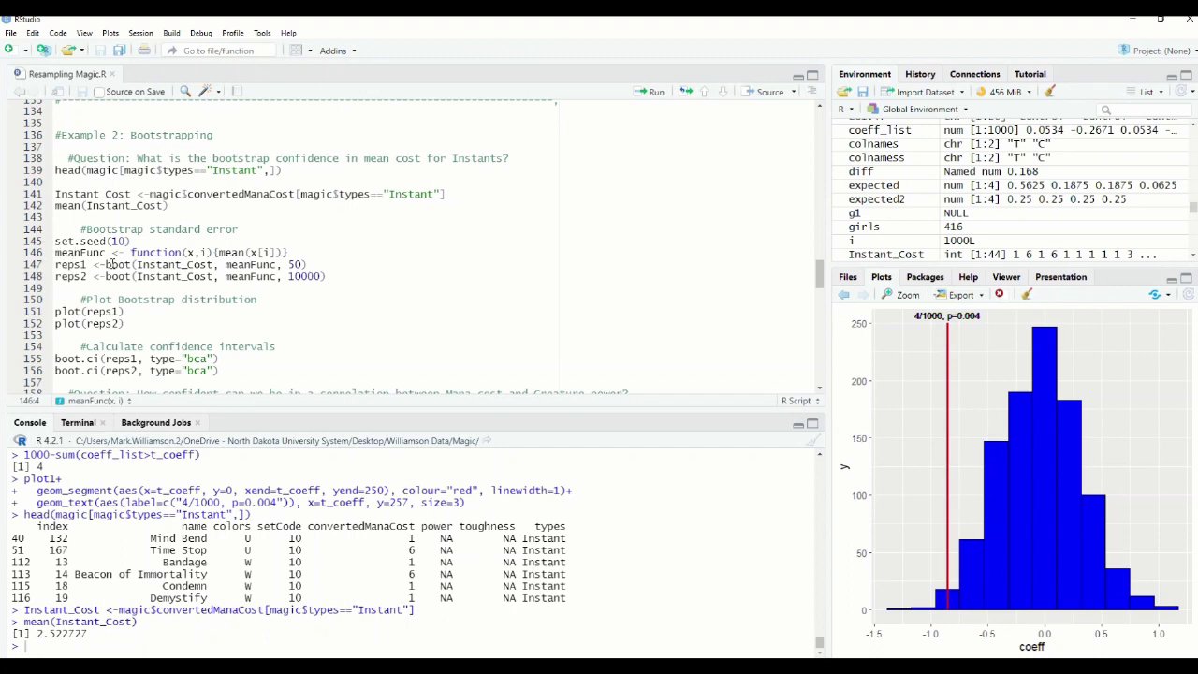
Point out the boot call and the meanFunc definition, then select the reps1 bootstrap line 147.
double_click(108, 265)
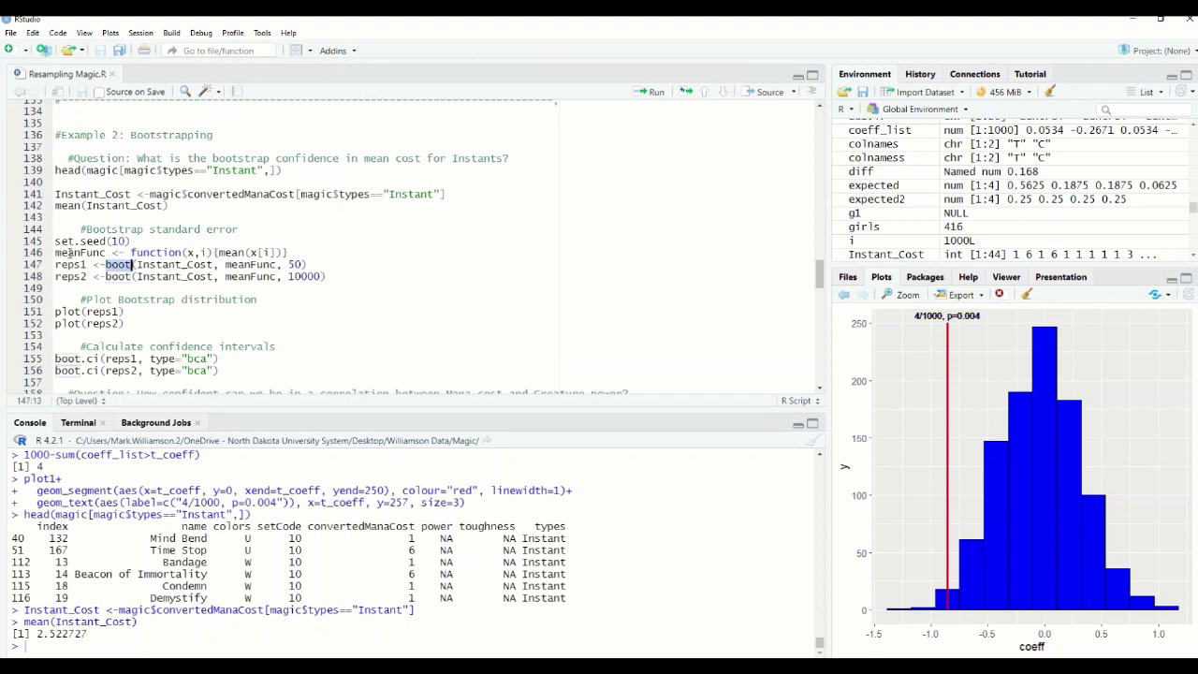
left_click(68, 253)
left_click_drag(55, 253, 298, 253)
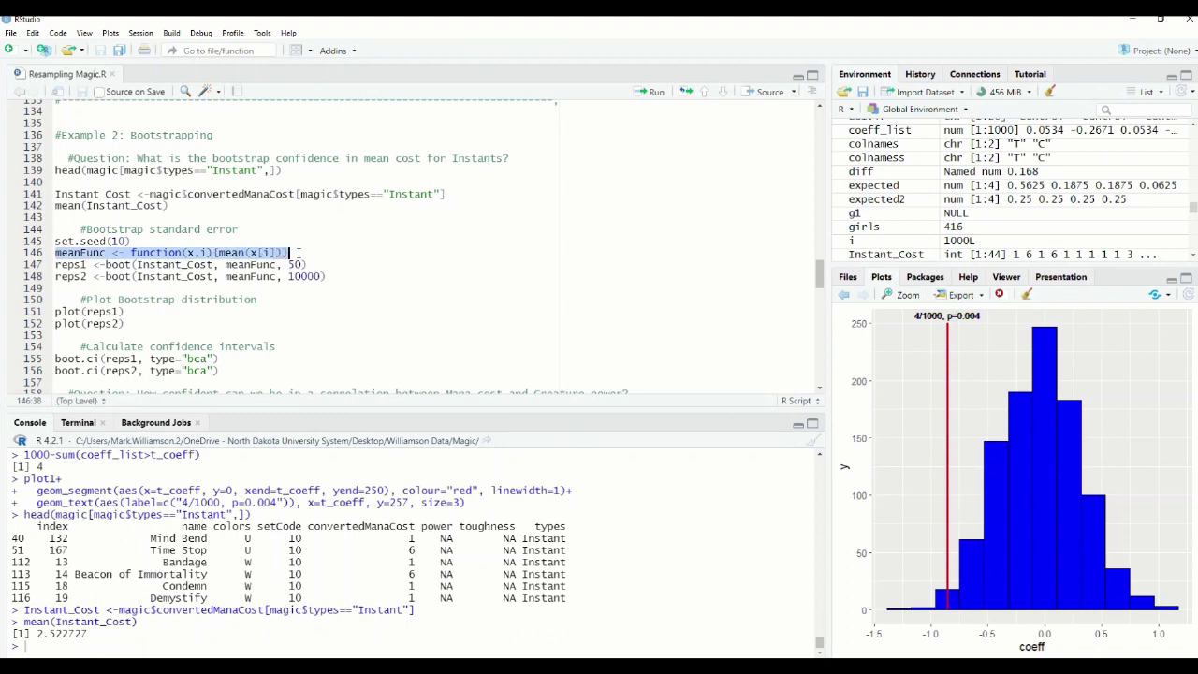
left_click(87, 253)
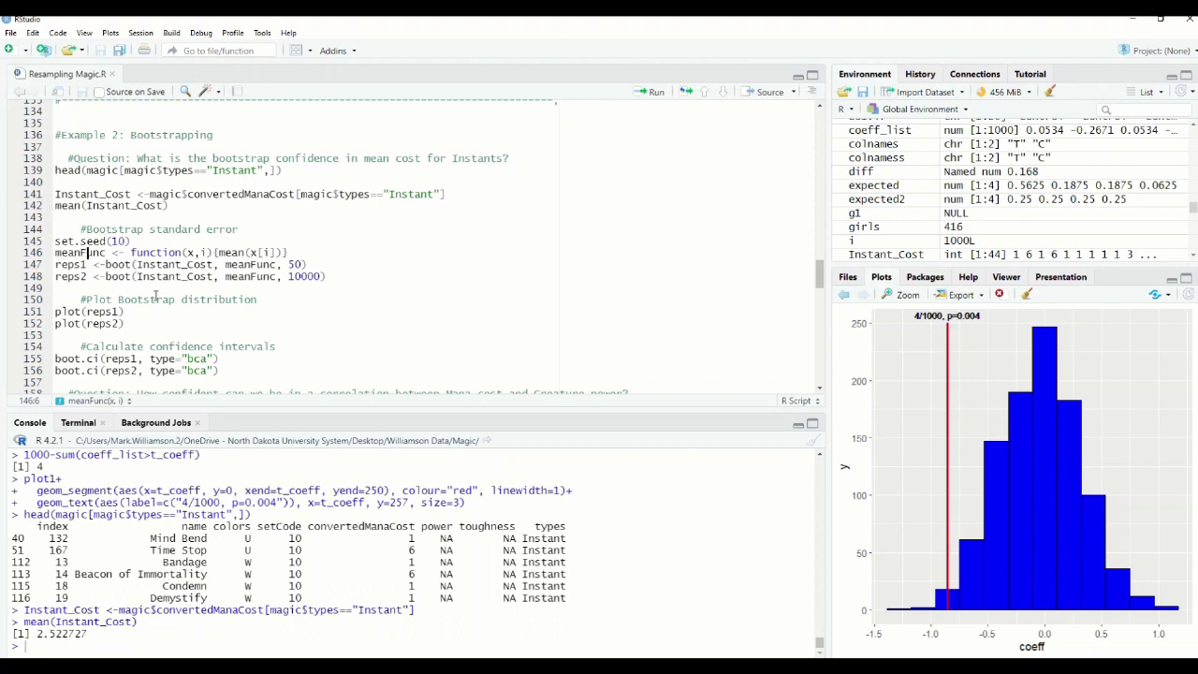
left_click_drag(306, 265, 213, 265)
left_click_drag(138, 265, 55, 265)
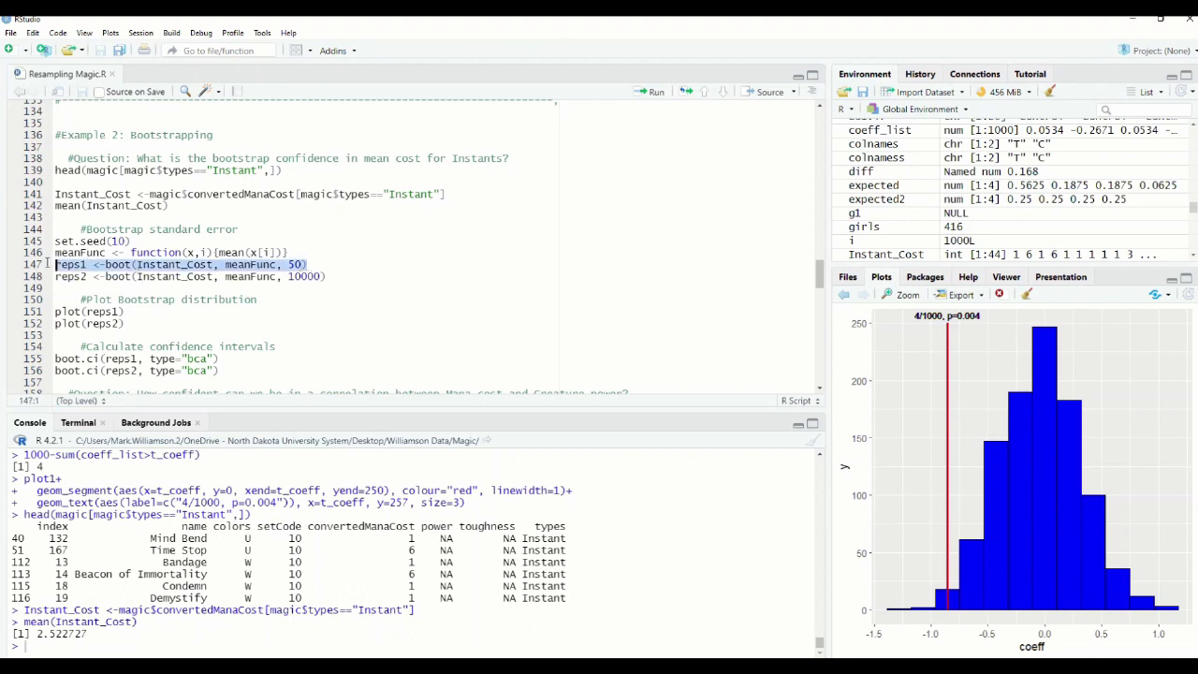
Run the set.seed and meanFunc definition, then the 50-replicate reps1 bootstrap.
left_click(656, 94)
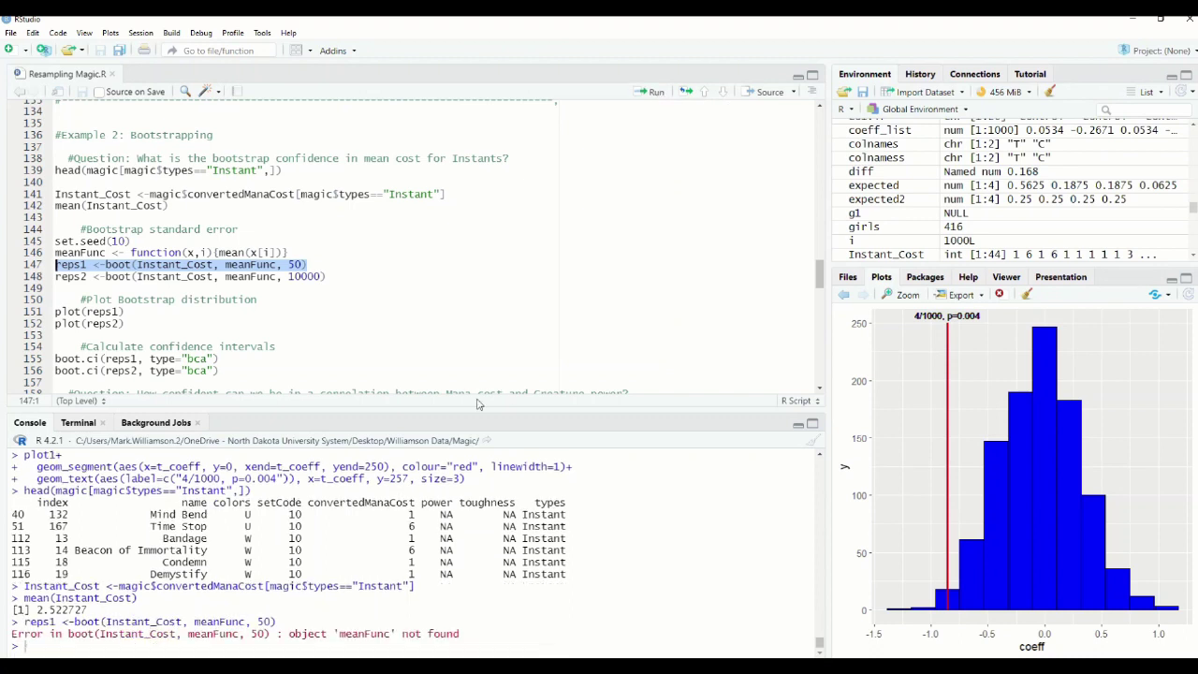
left_click(117, 253)
left_click_drag(295, 254, 55, 242)
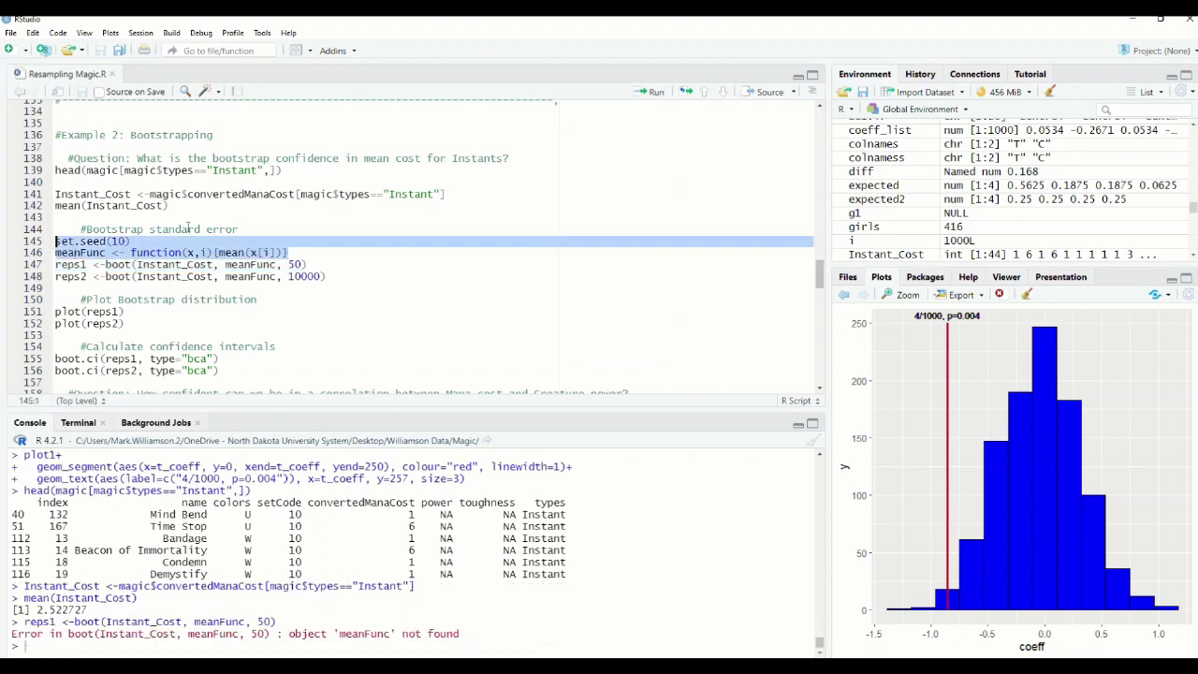
left_click(656, 94)
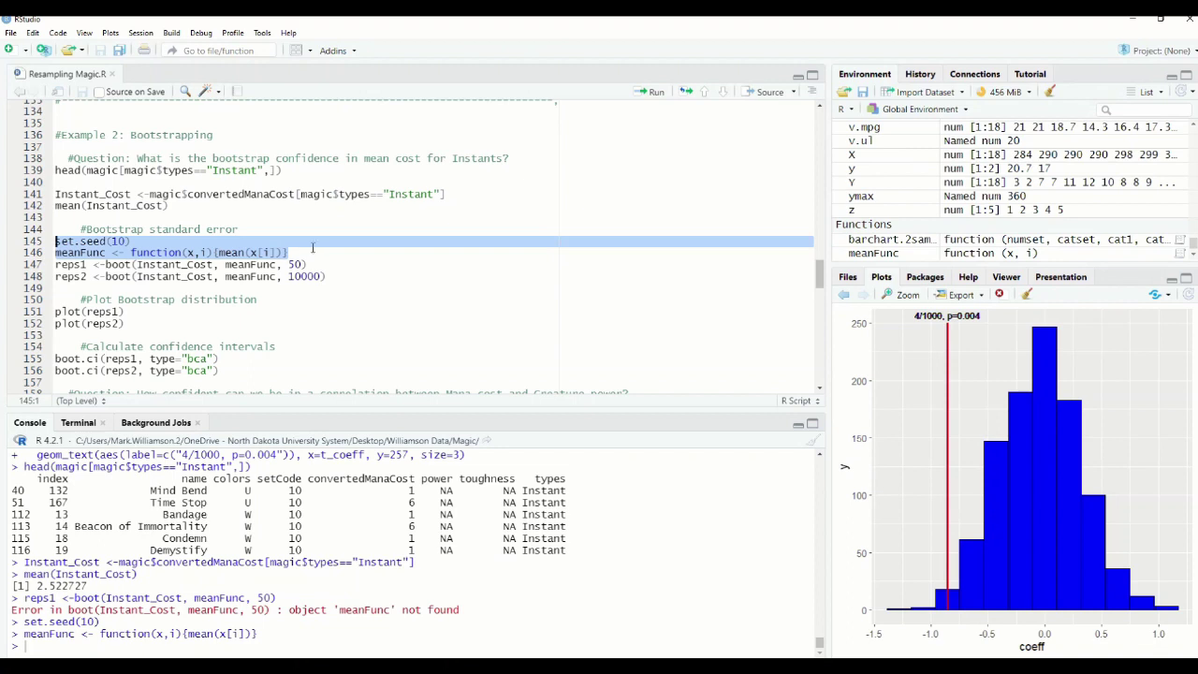
left_click_drag(309, 265, 54, 264)
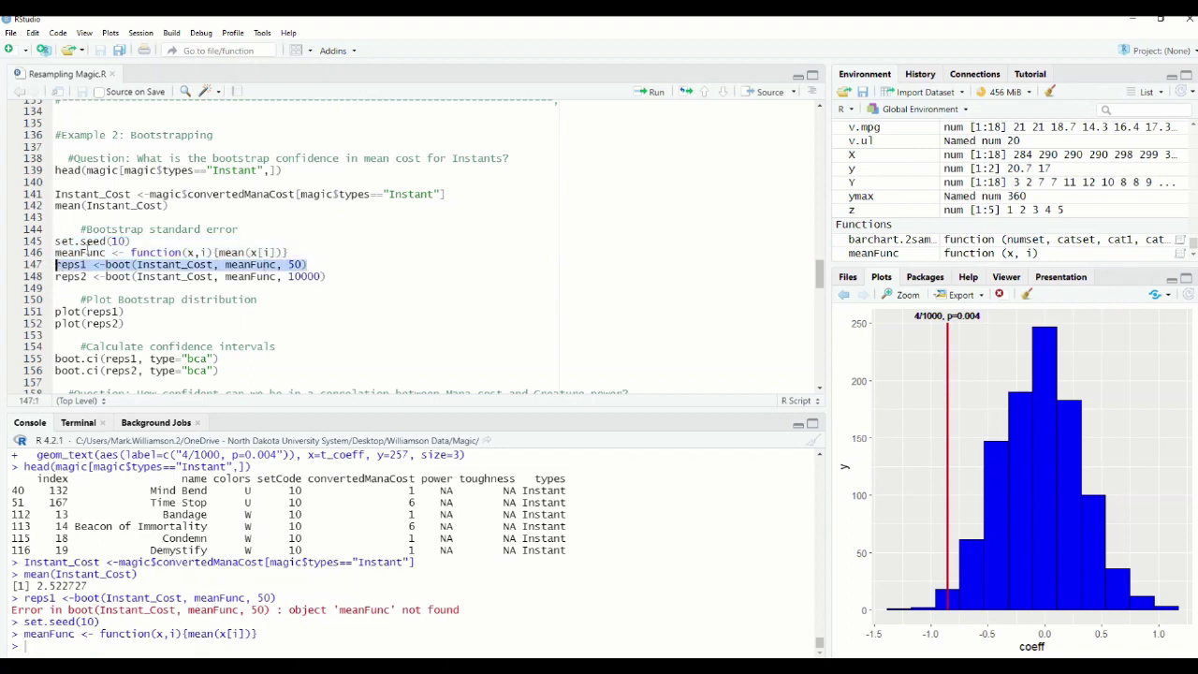
left_click(656, 94)
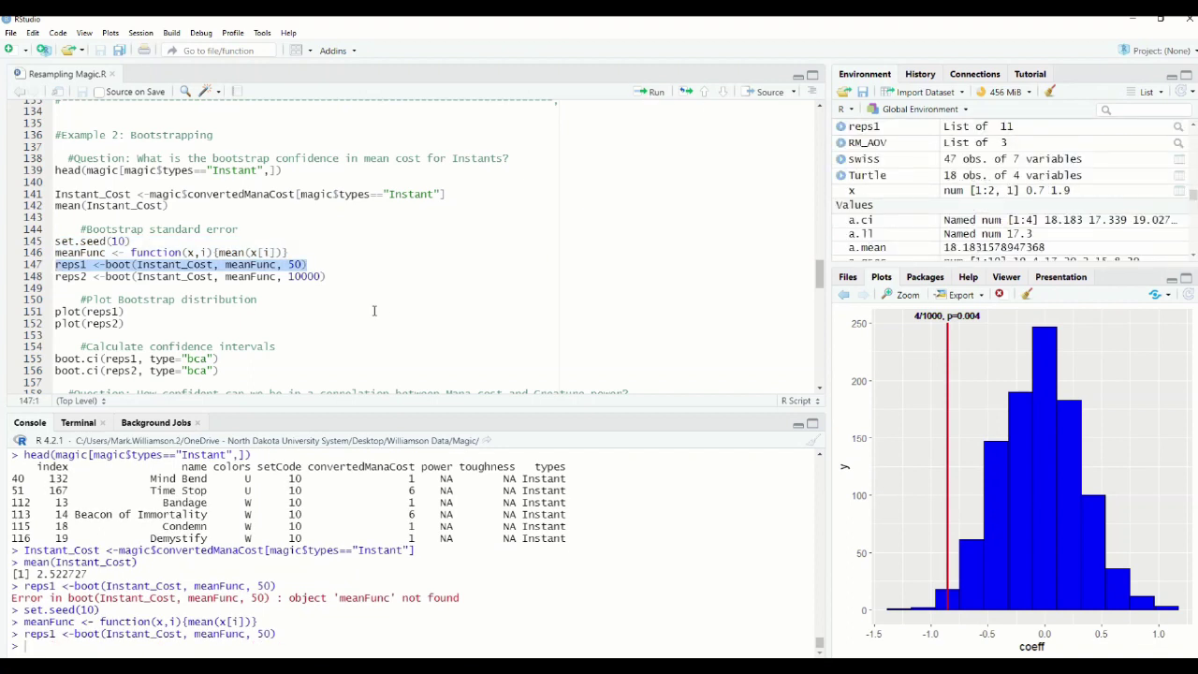
Create the 10000-replicate reps2 bootstrap and plot the reps1 distribution.
left_click(328, 276)
key("shift+Home")
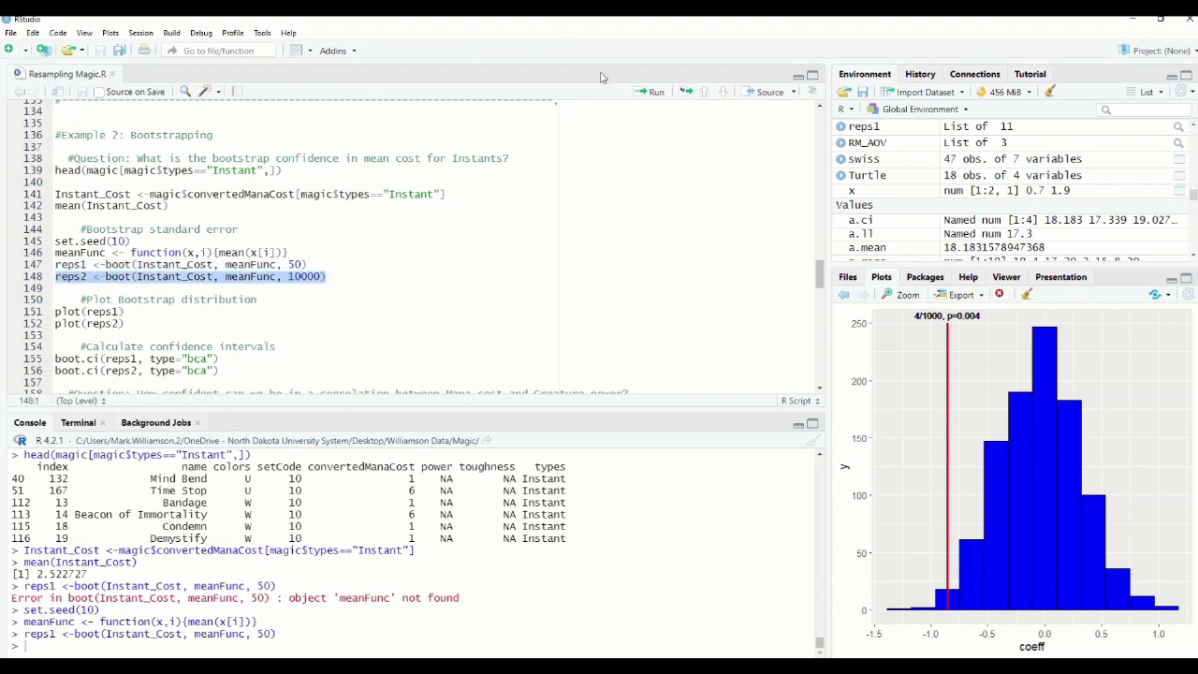
left_click(656, 92)
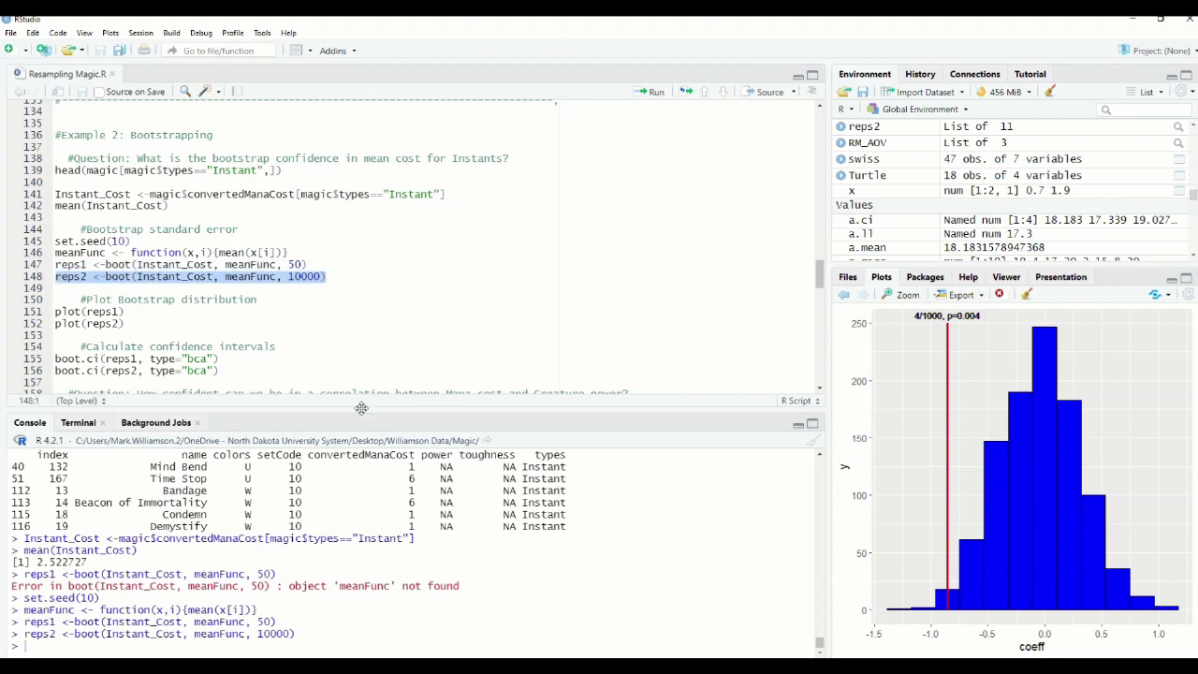
left_click_drag(123, 312, 33, 312)
left_click(653, 92)
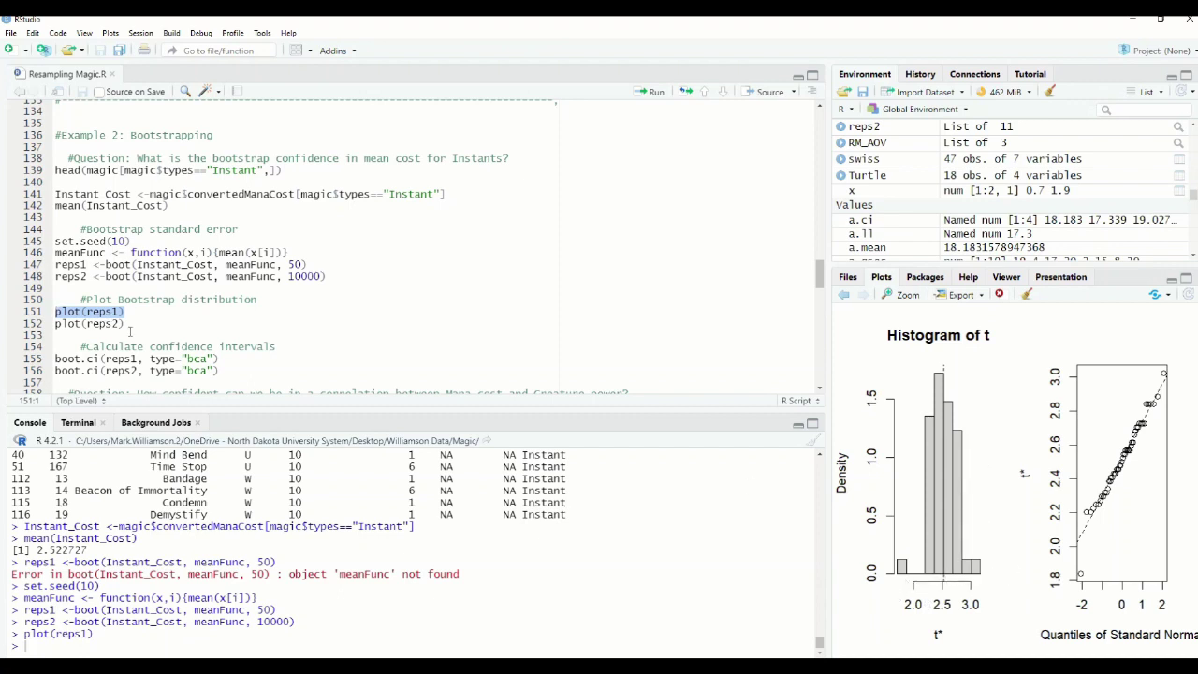
Plot the 10000-replicate reps2 bootstrap distribution.
left_click(128, 323)
left_click_drag(128, 324, 54, 324)
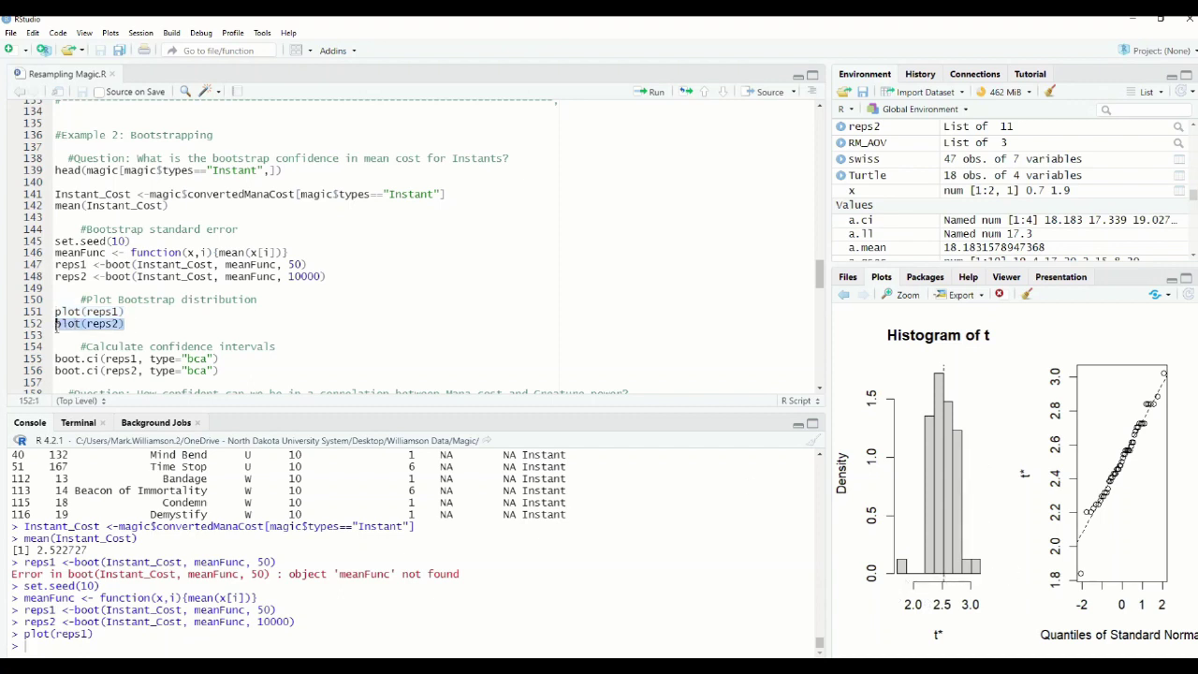
left_click(656, 93)
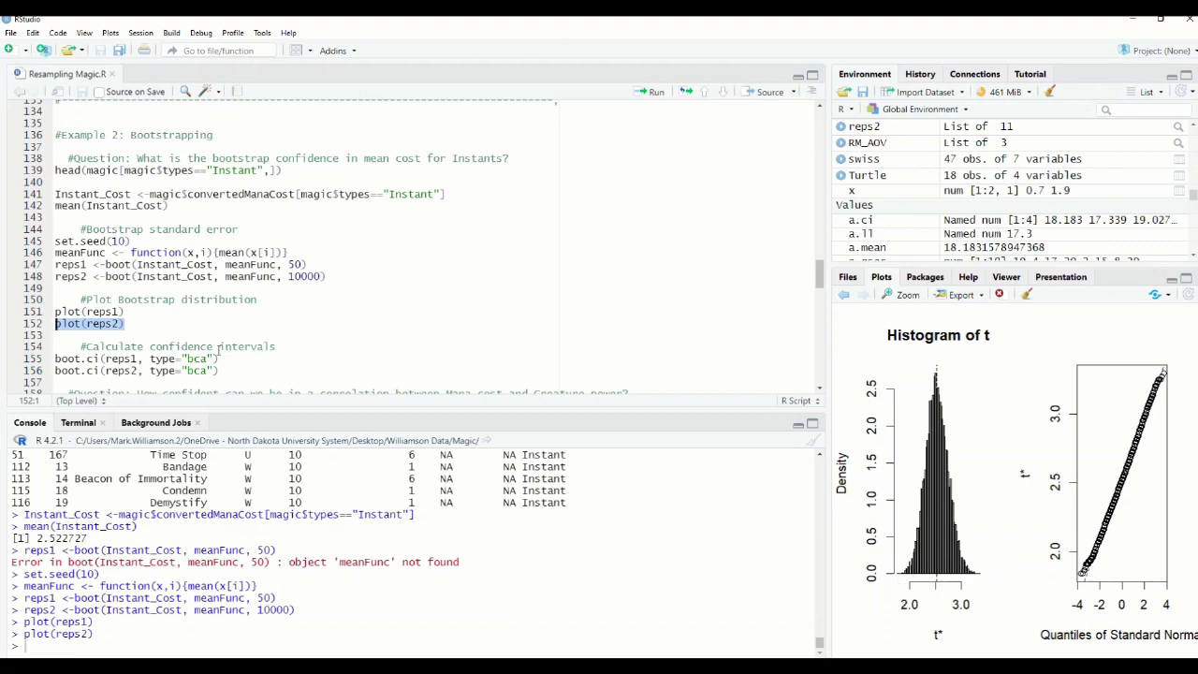
Compute the BCa confidence interval for reps1: 2.071 to 3.021.
scroll(198, 315, "down", 1)
scroll(199, 314, "down", 1)
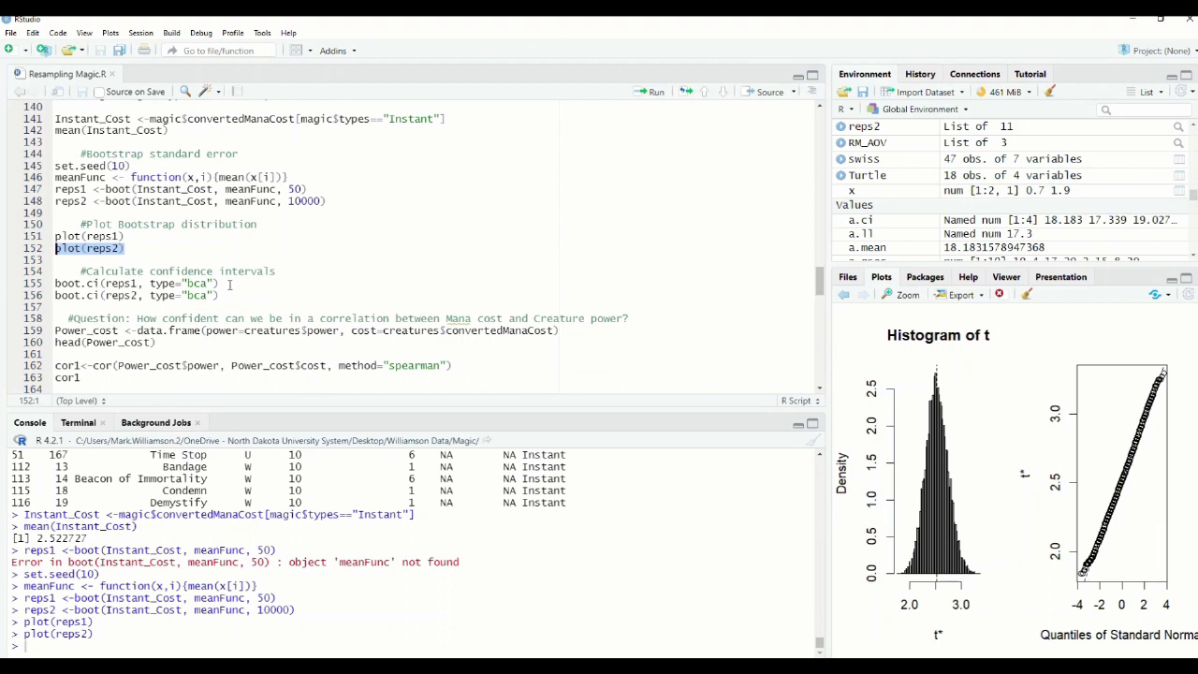
left_click_drag(234, 284, 54, 283)
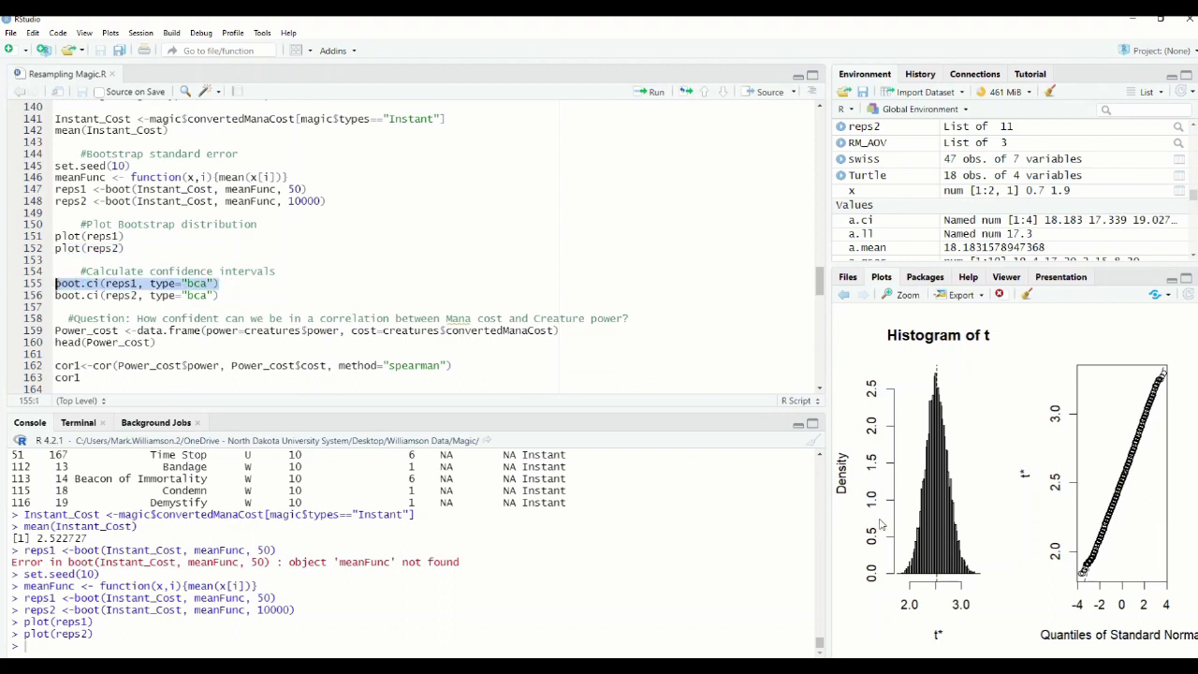
left_click(653, 93)
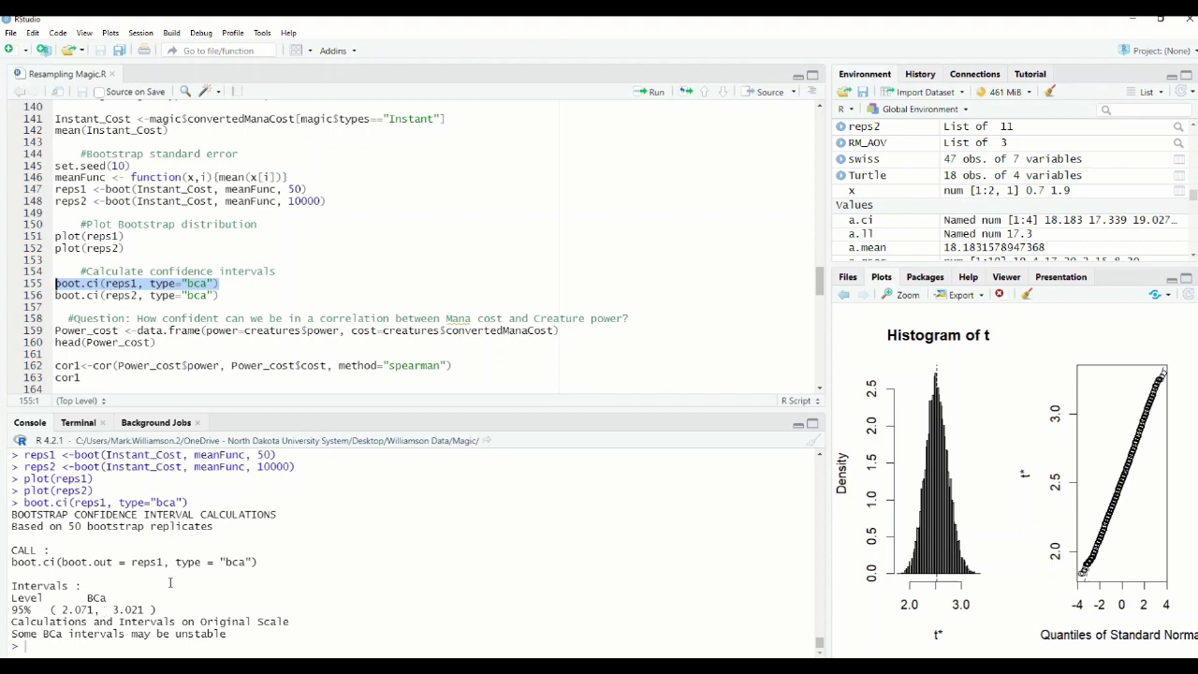
Compute the reps2 BCa interval, 2.114 to 2.977, and highlight its bounds in the console.
left_click_drag(219, 296, 54, 296)
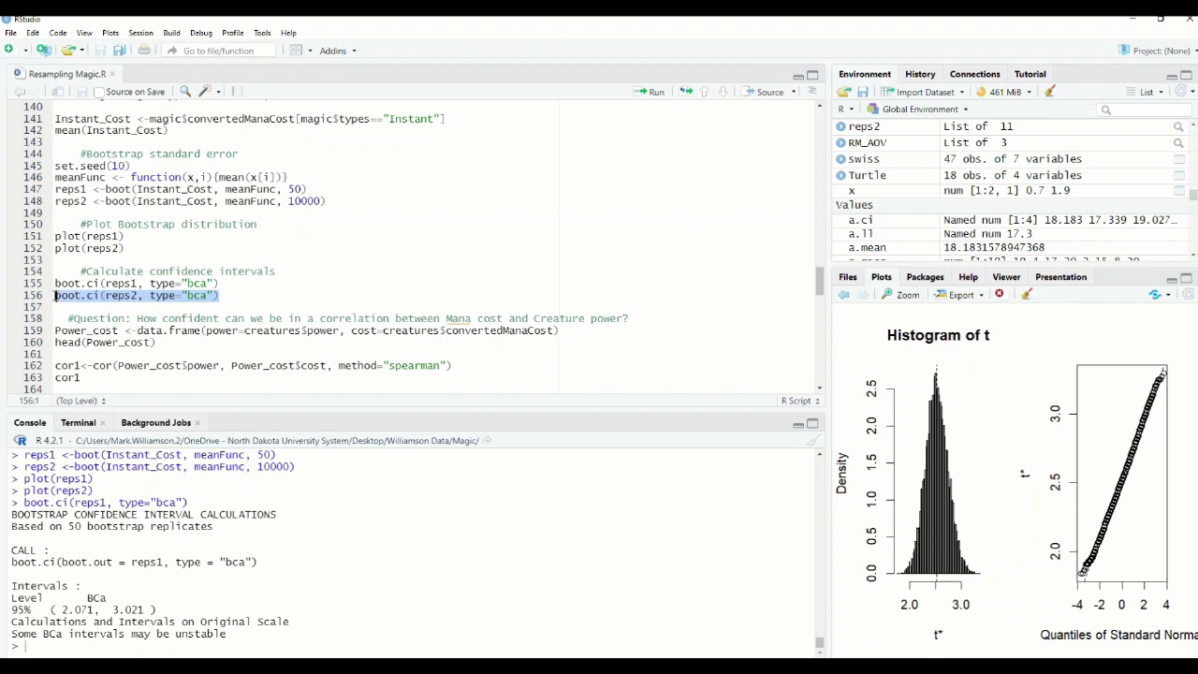
left_click(654, 92)
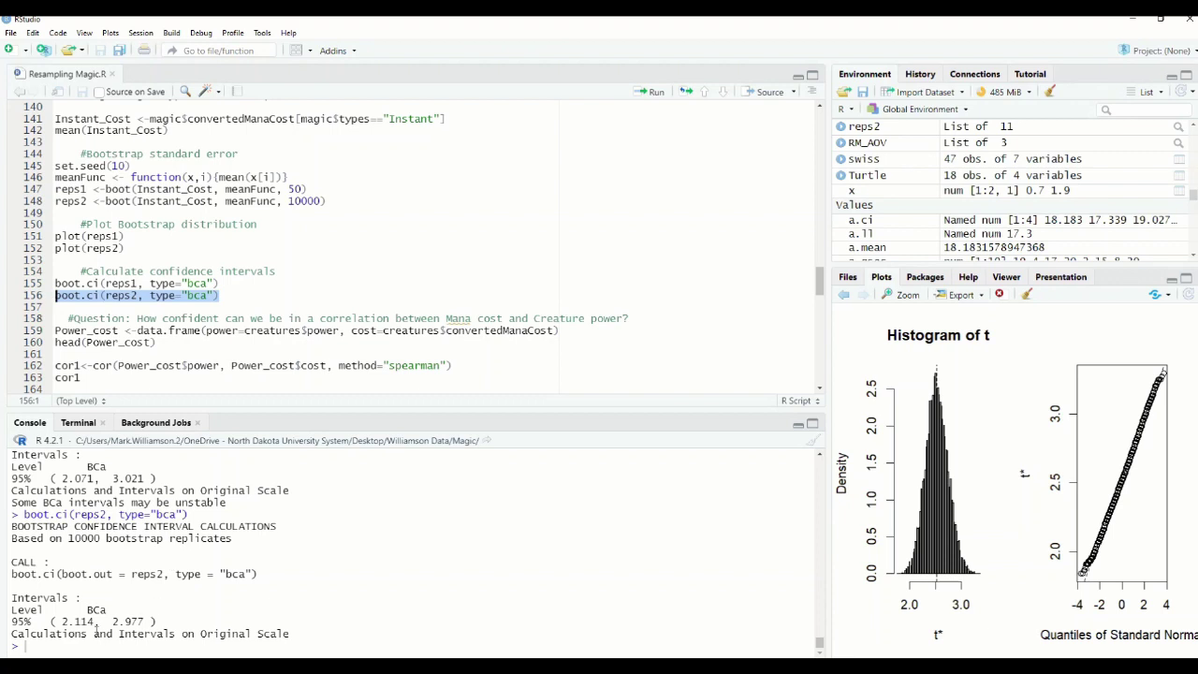
left_click_drag(63, 622, 141, 623)
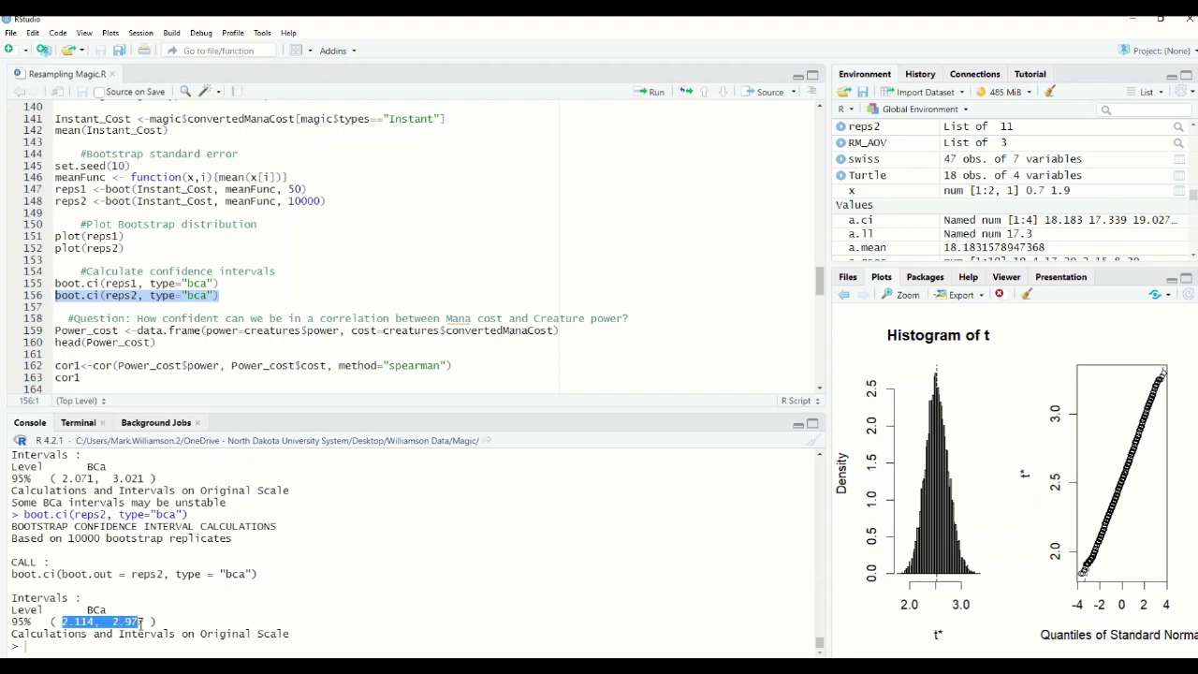
left_click(70, 624)
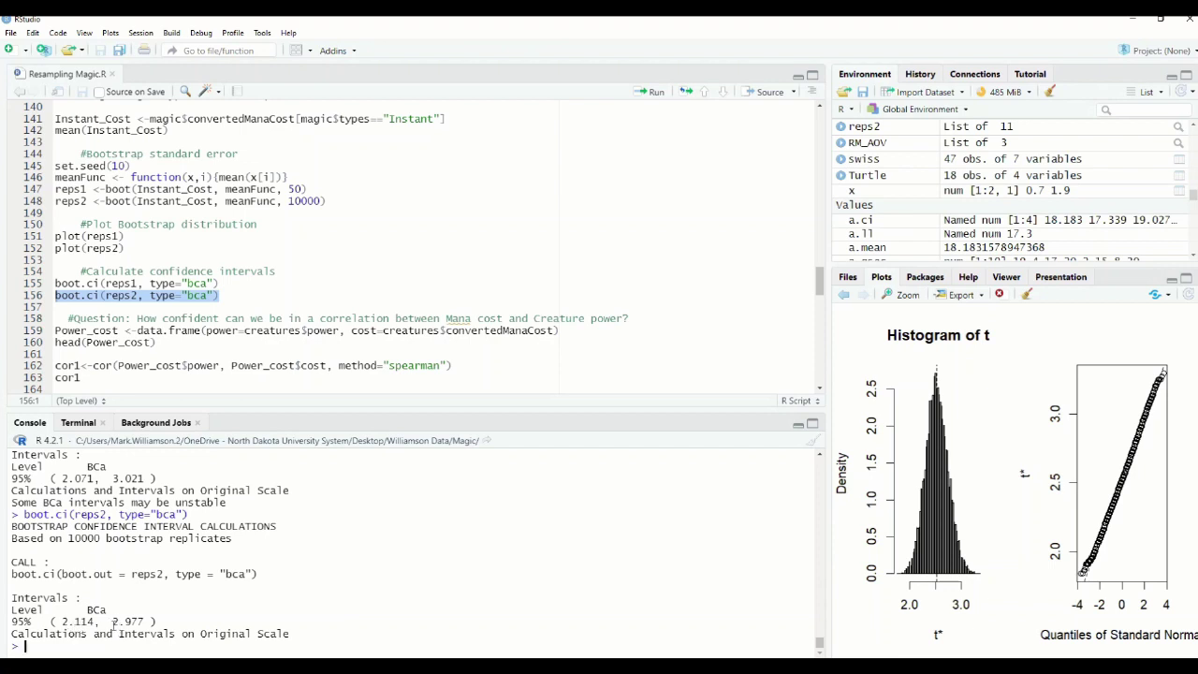
left_click_drag(105, 623, 116, 623)
left_click(113, 623)
scroll(174, 286, "down", 2)
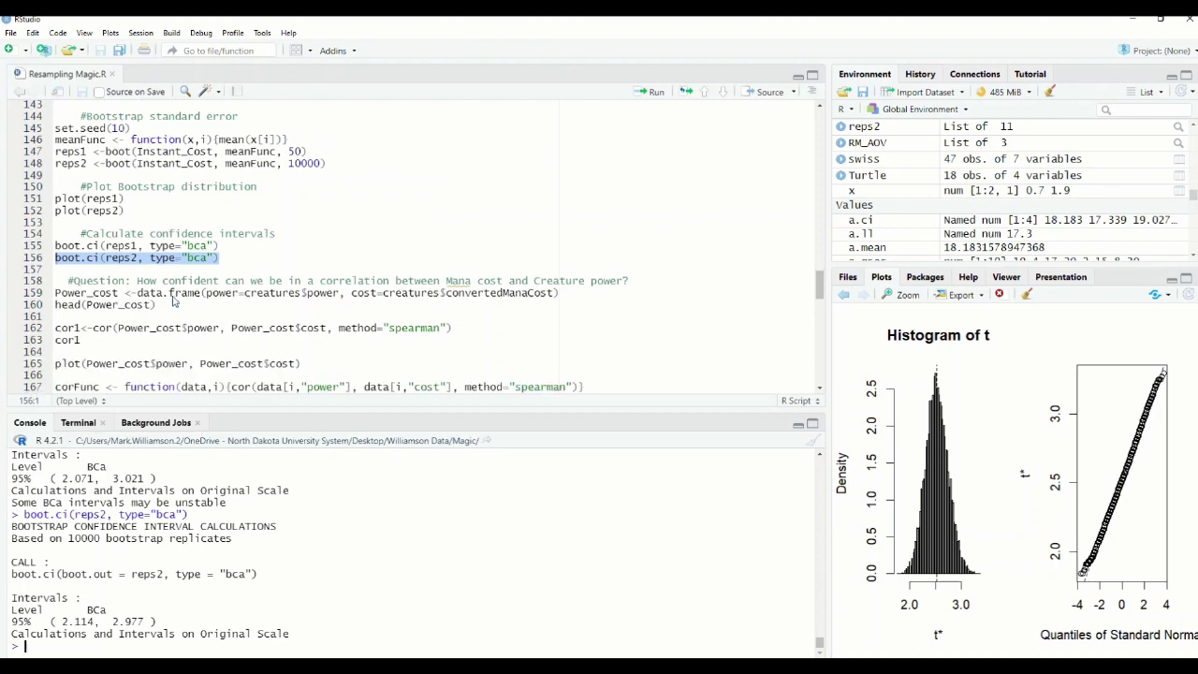
scroll(178, 282, "down", 2)
scroll(178, 283, "down", 2)
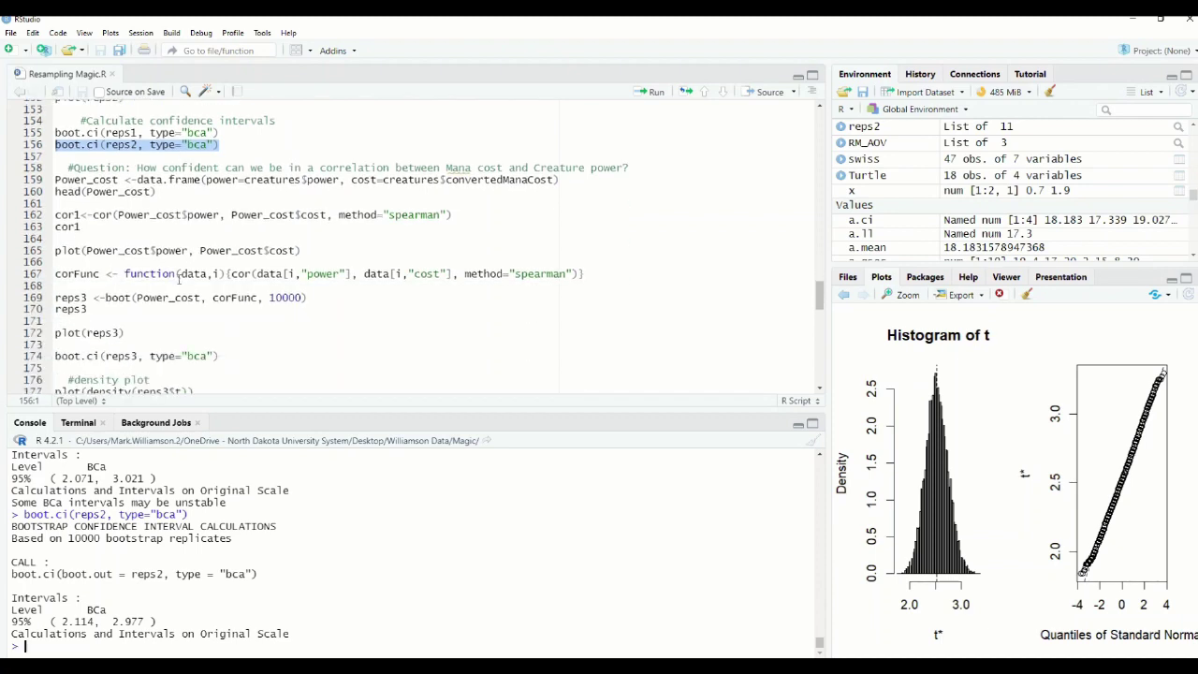
scroll(179, 281, "down", 1)
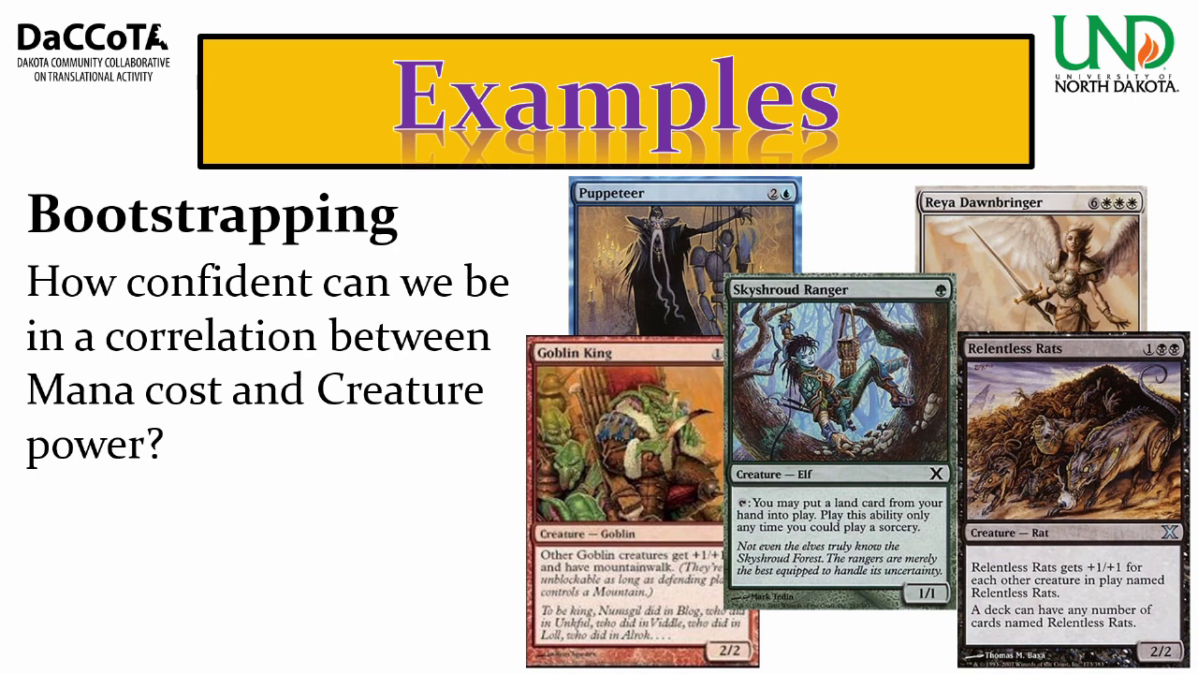
Underline 'Mana cost', 'Creature' and 'power?' in red, and circle the Puppeteer card's mana cost.
left_click_drag(40, 414, 178, 418)
left_click_drag(350, 412, 485, 407)
left_click_drag(55, 468, 178, 468)
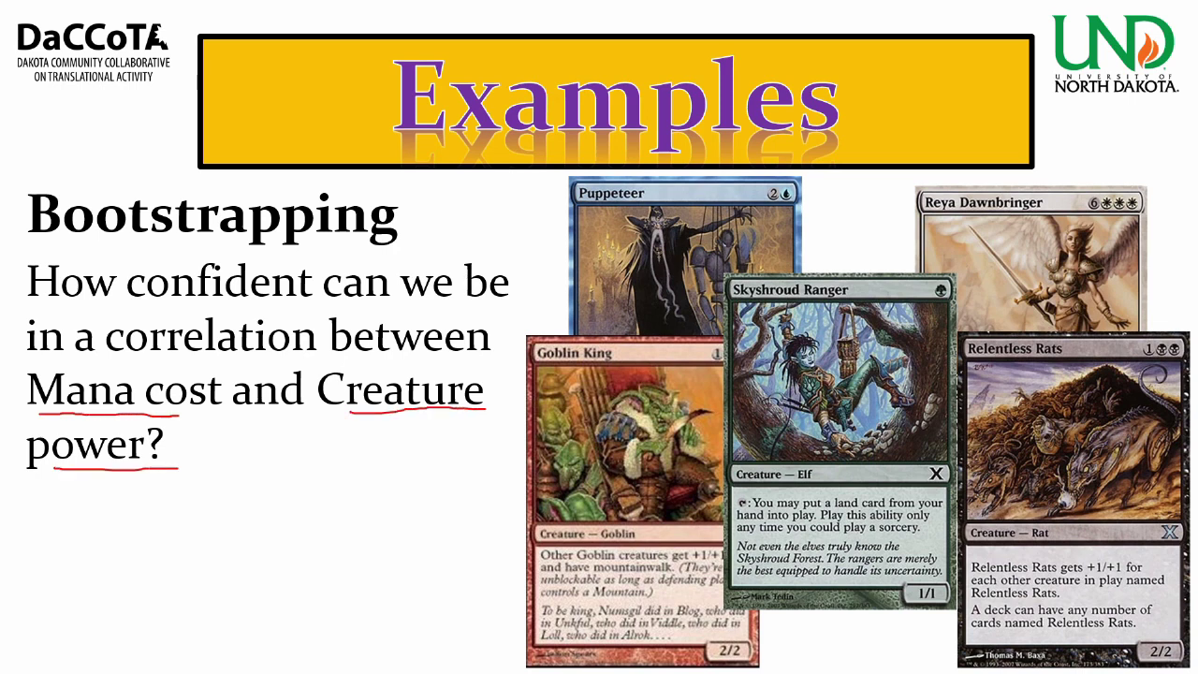
mouse_move(758, 184)
left_mouse_down()
mouse_move(769, 212)
mouse_move(796, 181)
left_mouse_up()
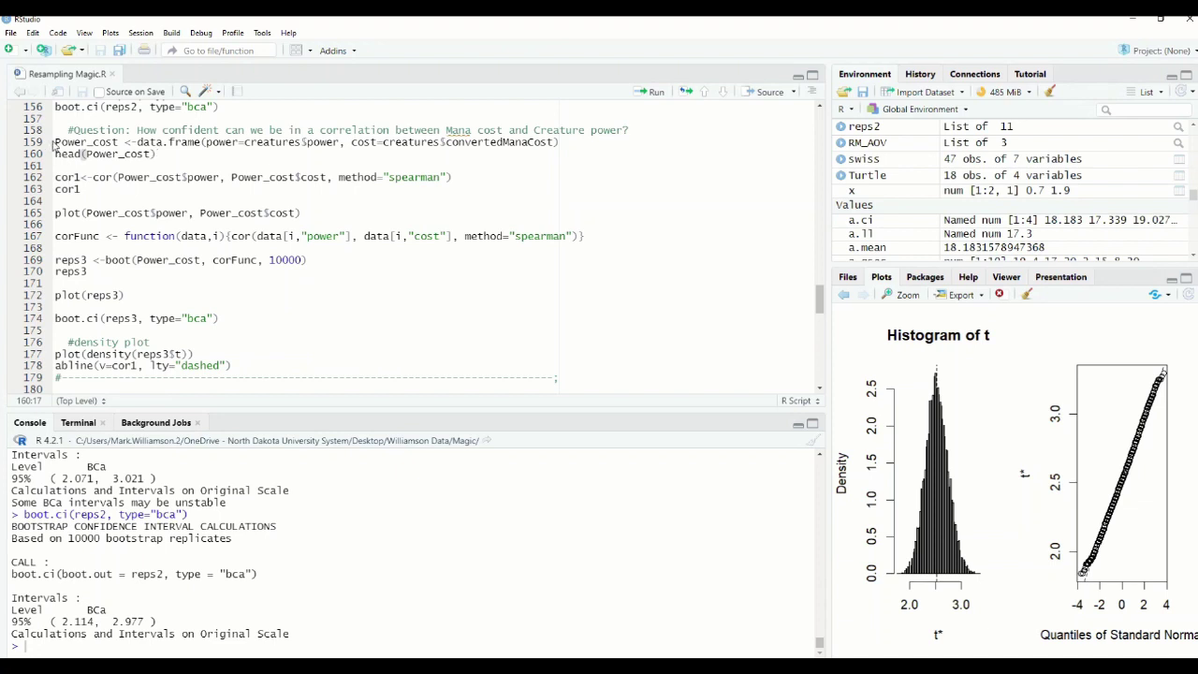
Create the Power_cost data frame from line 159 and show its first rows.
left_click_drag(54, 143, 567, 144)
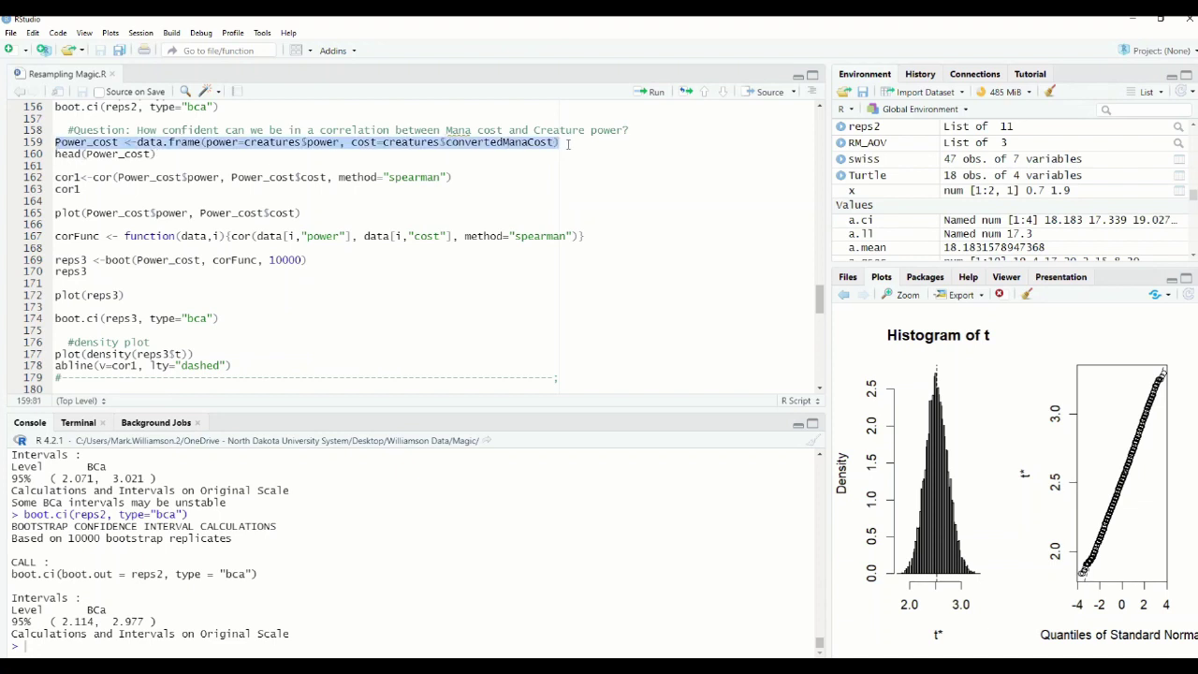
left_click(658, 98)
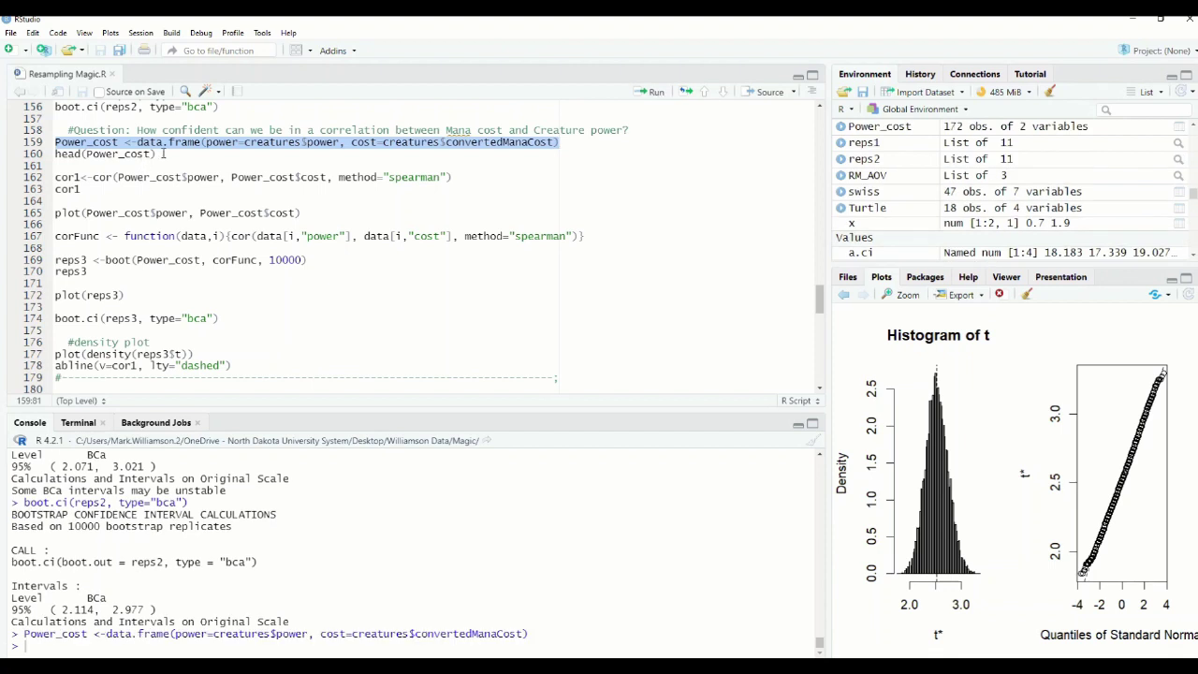
left_click_drag(164, 154, 54, 155)
left_click(651, 91)
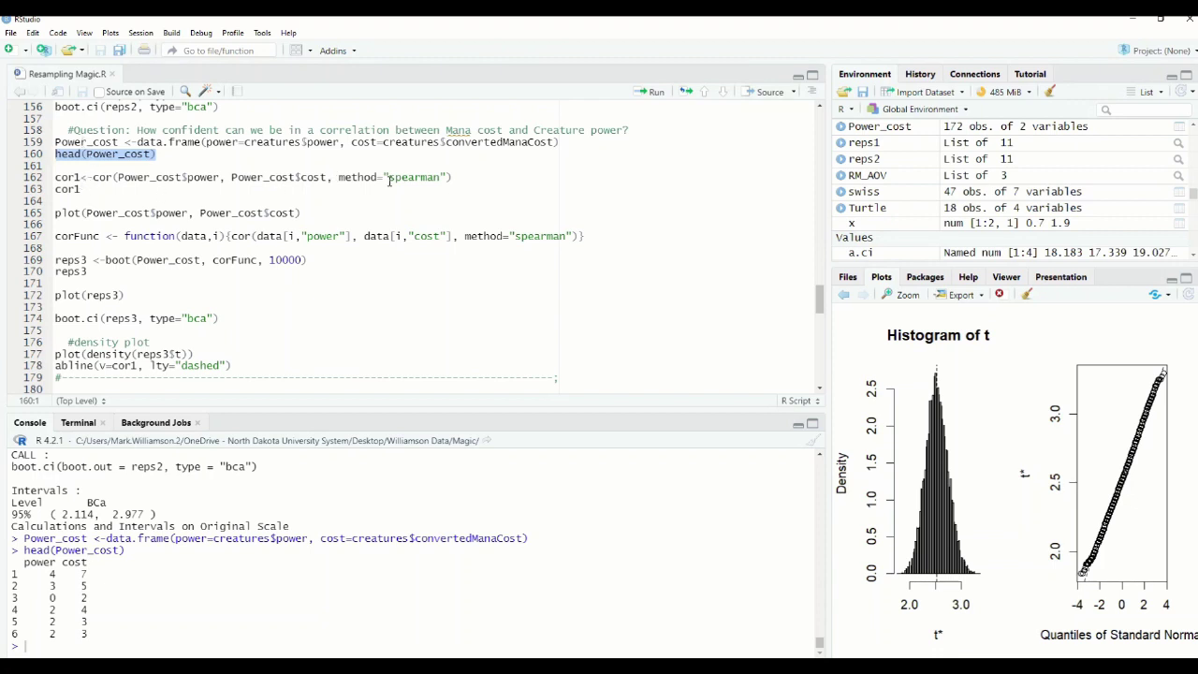
Compute the Spearman correlation cor1 (0.7287846) and scatter-plot power against cost.
left_click_drag(389, 178, 440, 177)
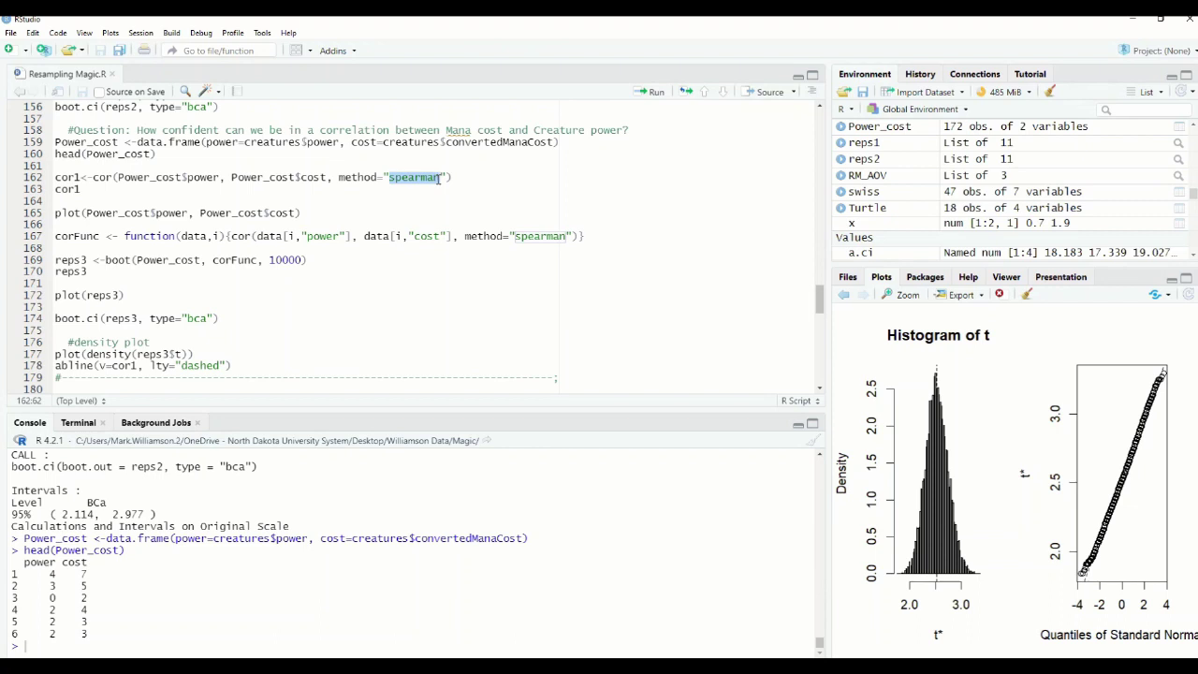
left_click(376, 180)
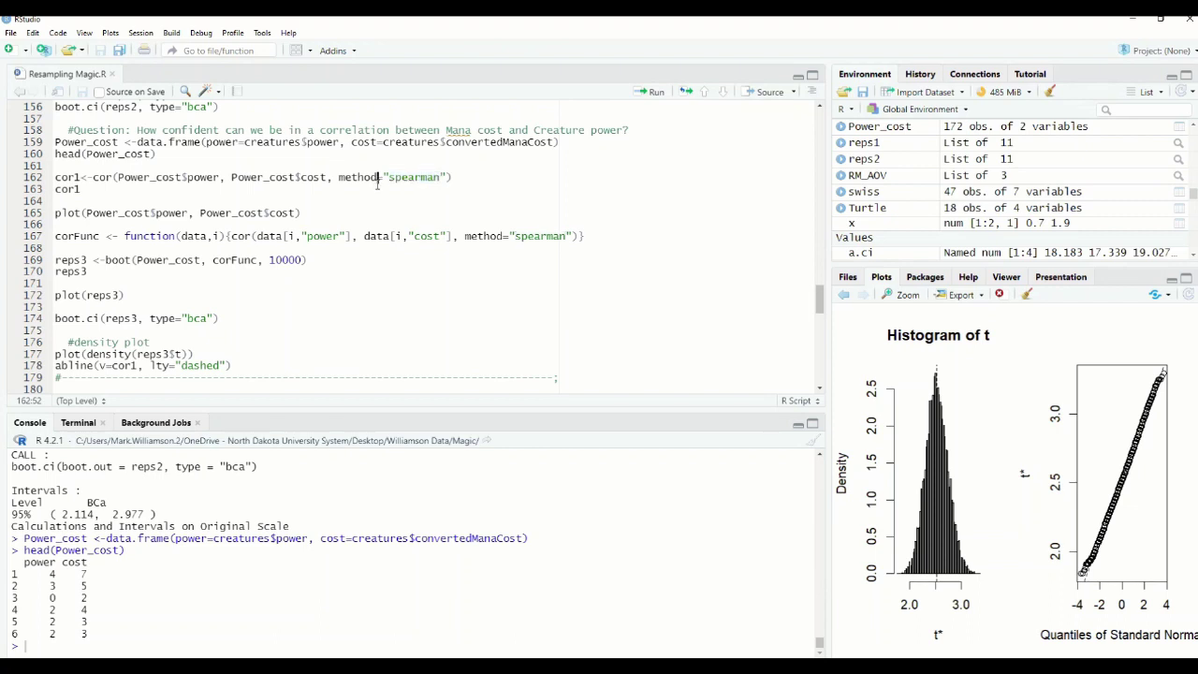
left_click_drag(80, 190, 54, 177)
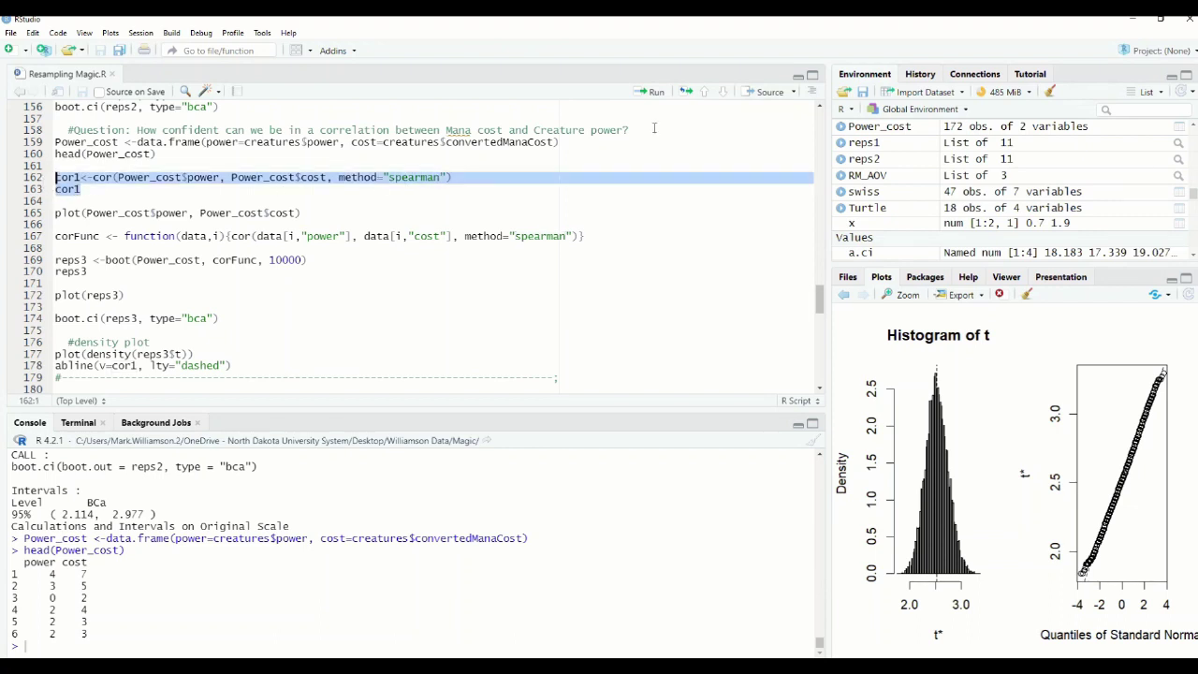
left_click(652, 91)
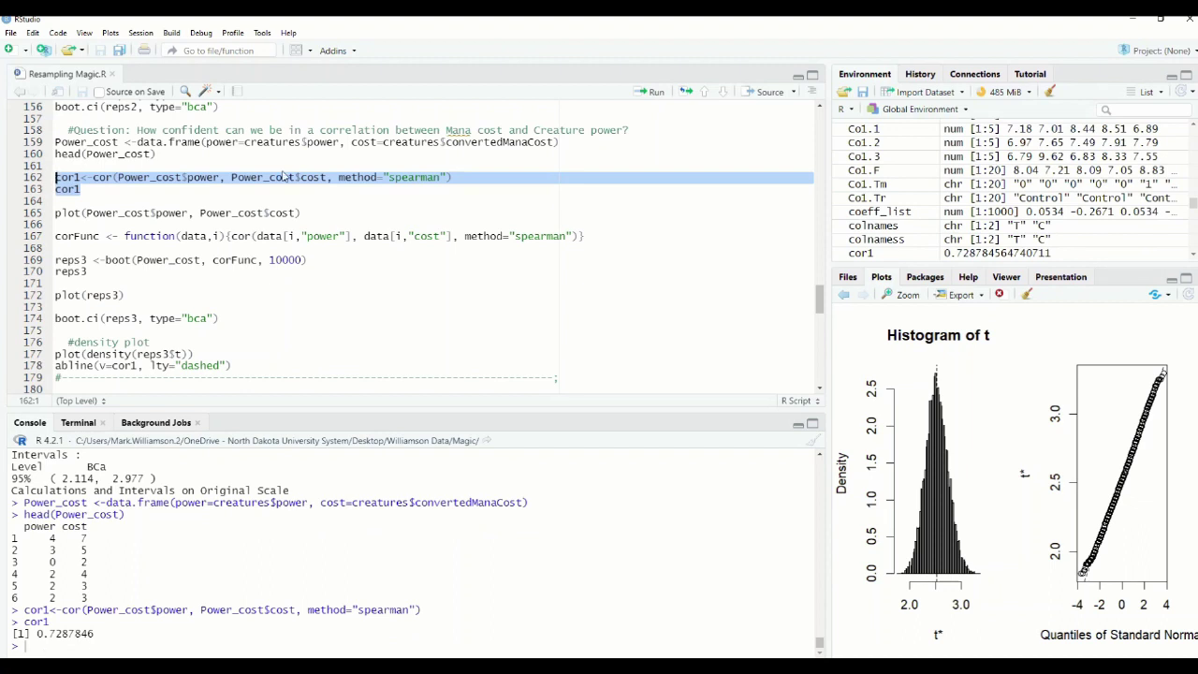
left_click_drag(303, 203, 54, 214)
left_click(646, 93)
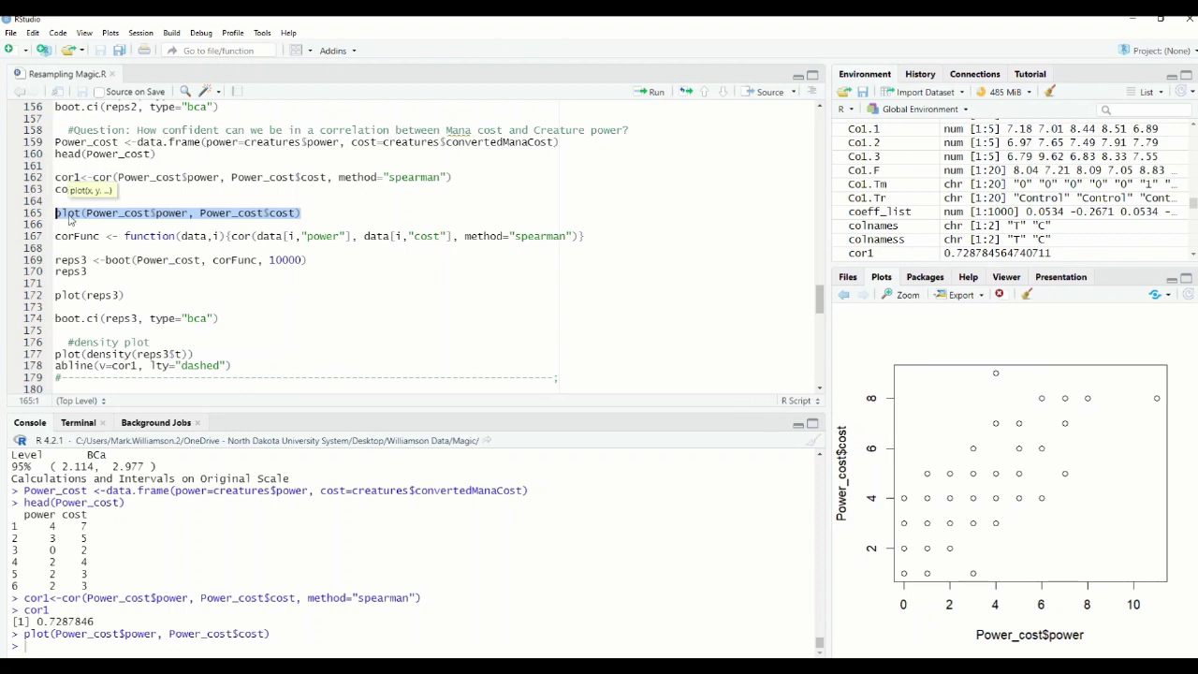
Define the Spearman correlation function corFunc on line 167.
left_click(94, 245)
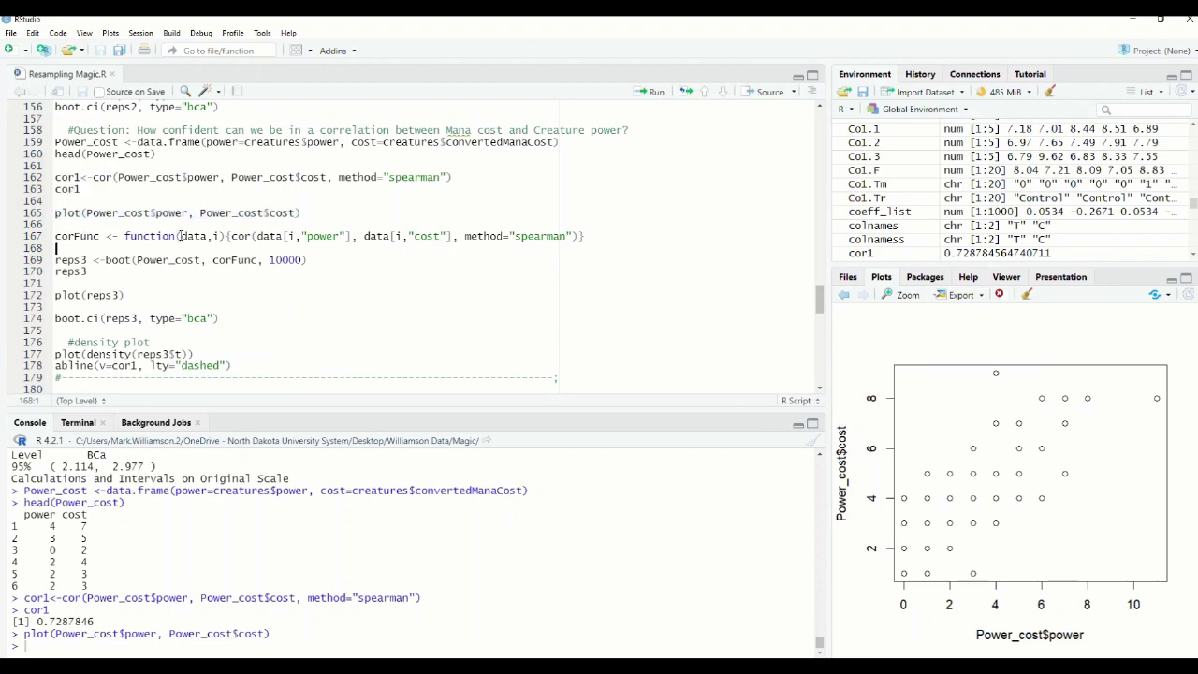
left_click_drag(105, 259, 131, 259)
left_click(79, 247)
left_click_drag(55, 235, 588, 236)
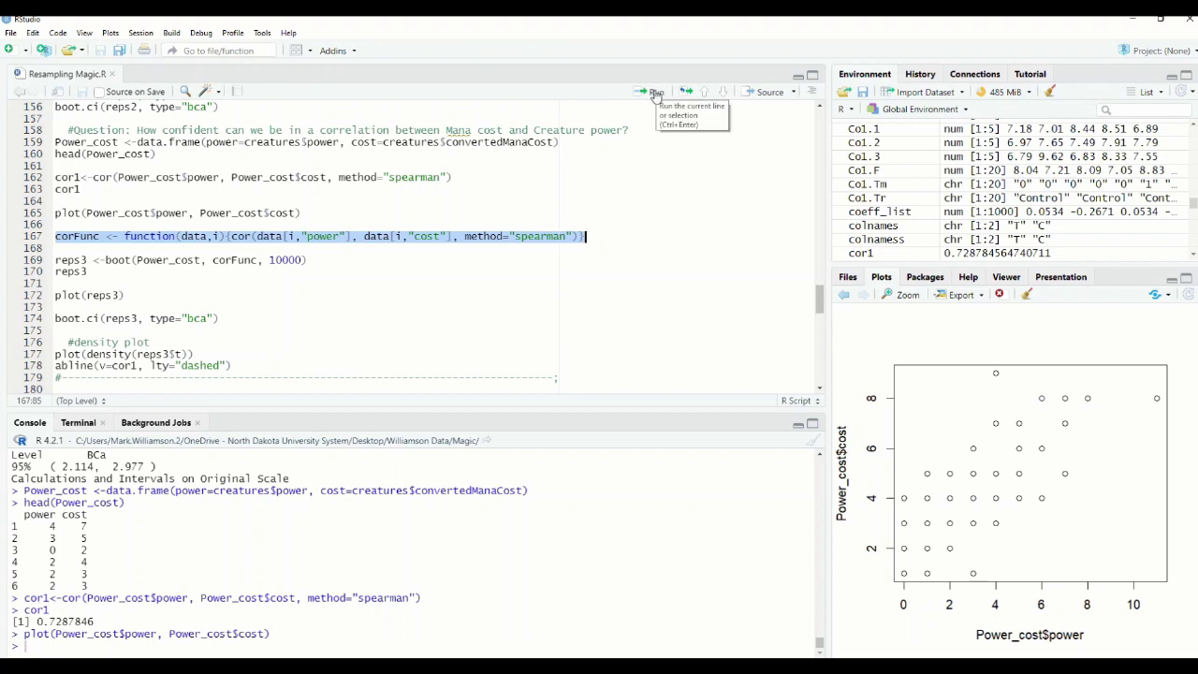
left_click(295, 235)
left_click_drag(588, 236, 56, 240)
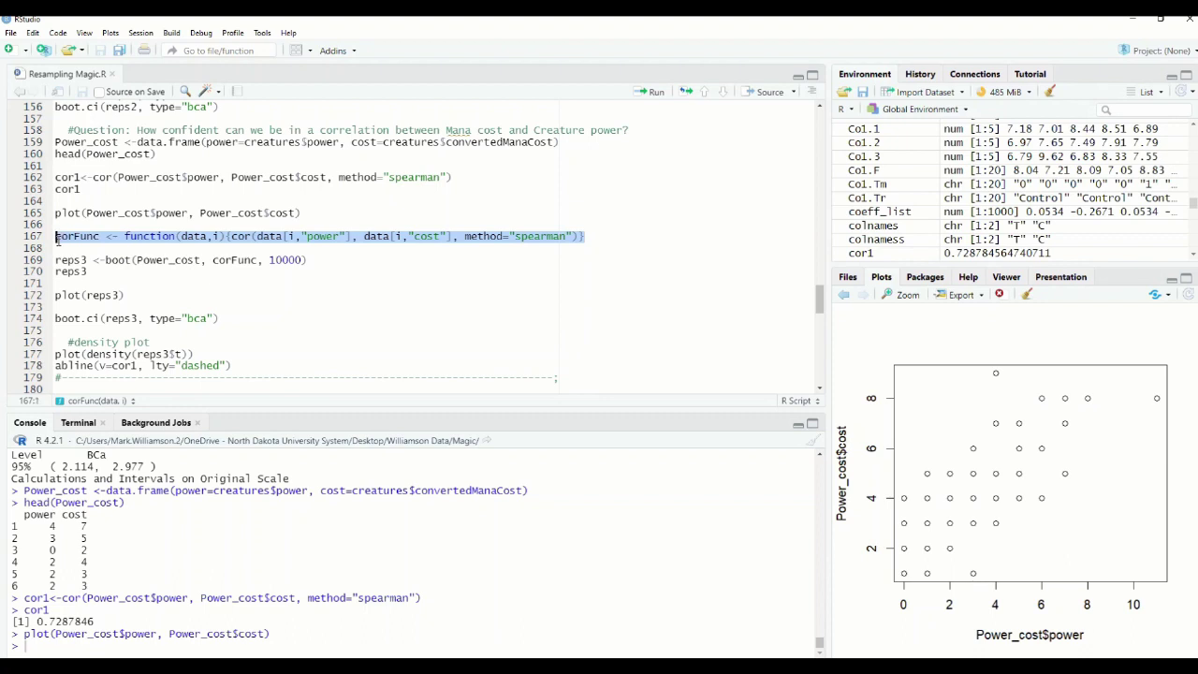
left_click(655, 91)
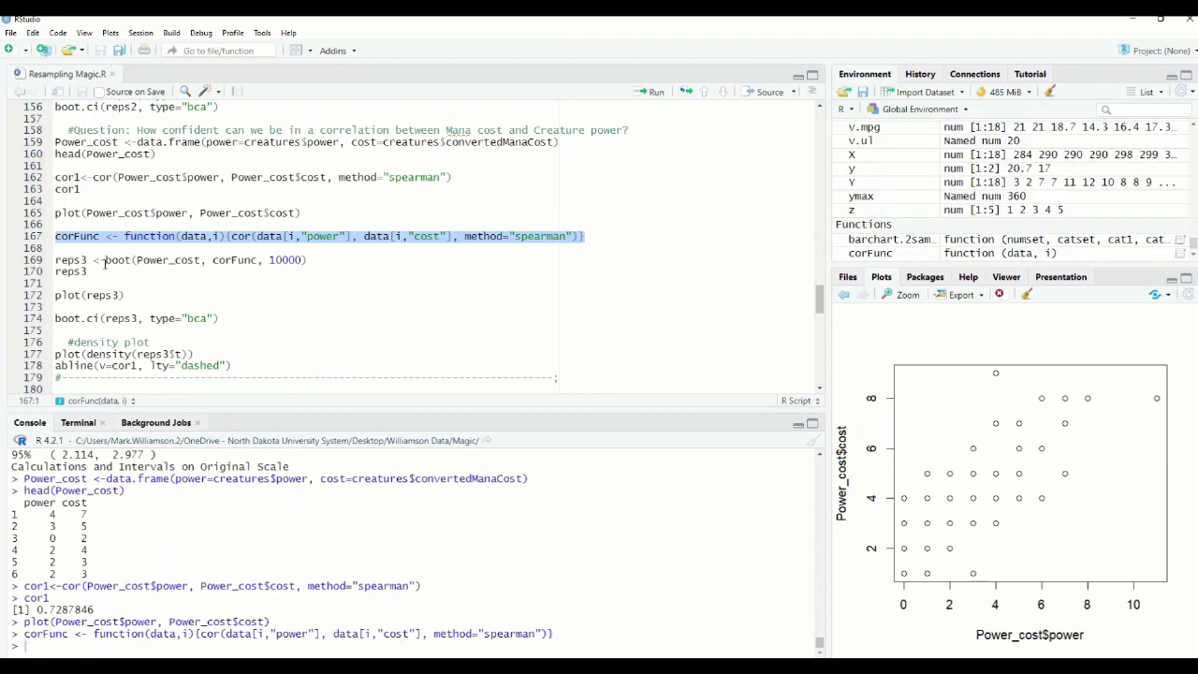
Run the 10000-replicate reps3 bootstrap of the correlation and plot the replicates.
left_click(284, 259)
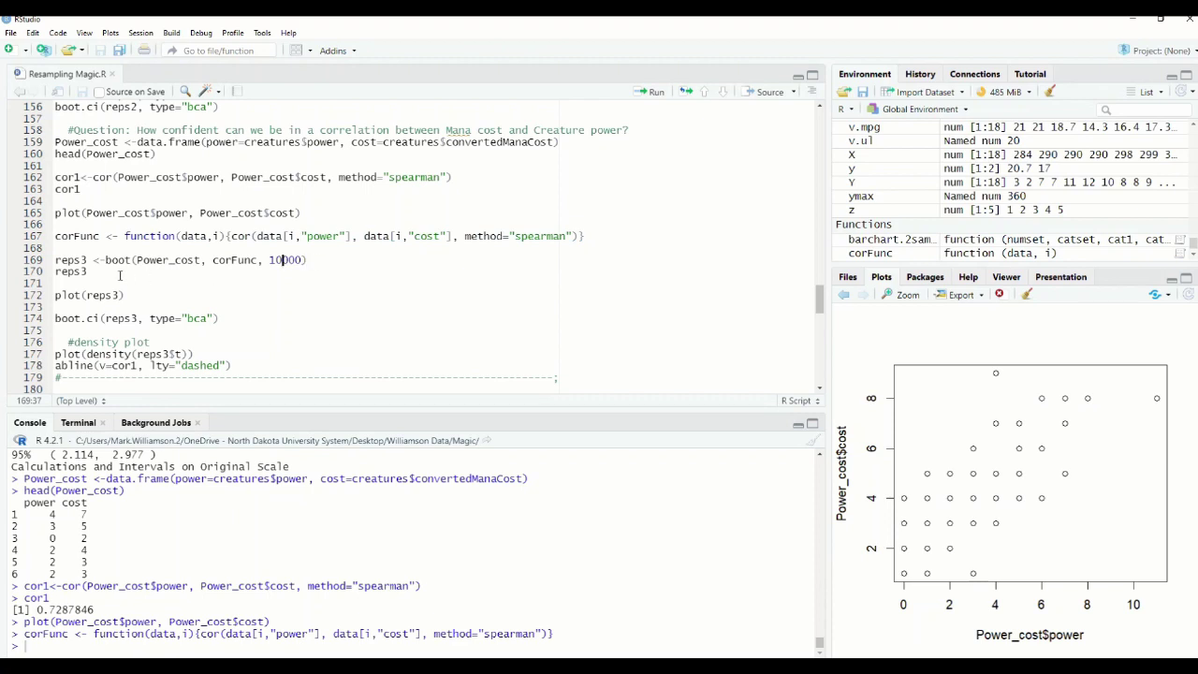
left_click_drag(87, 271, 50, 263)
left_click(653, 91)
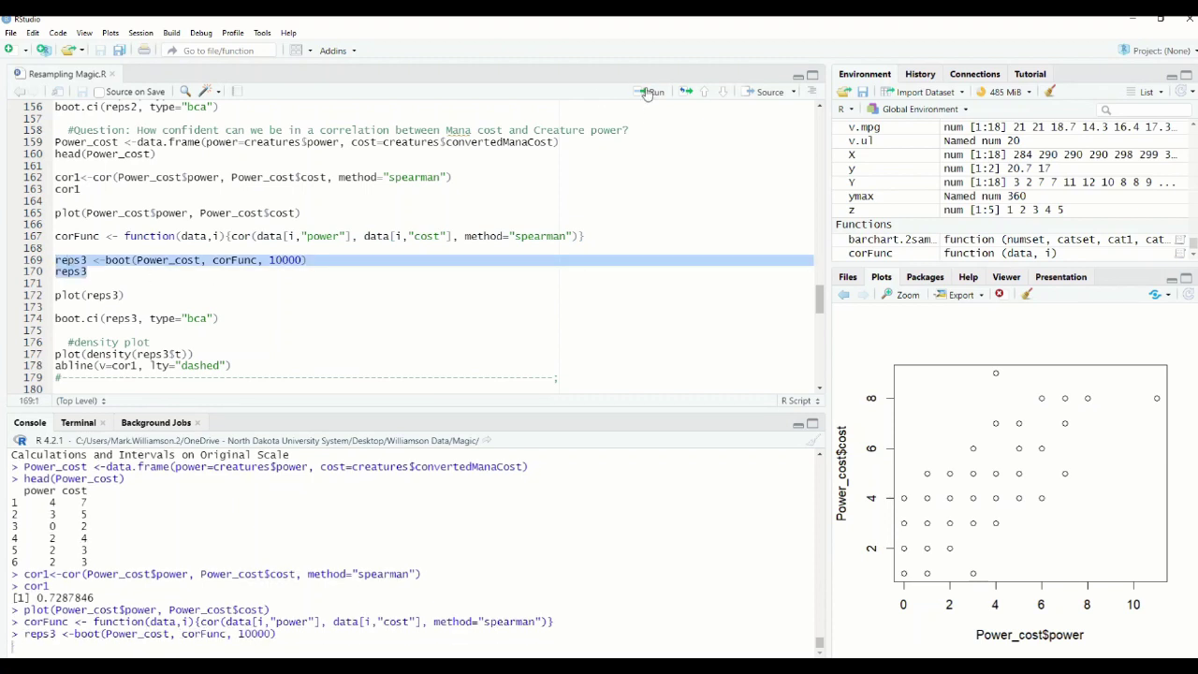
left_click_drag(126, 295, 54, 295)
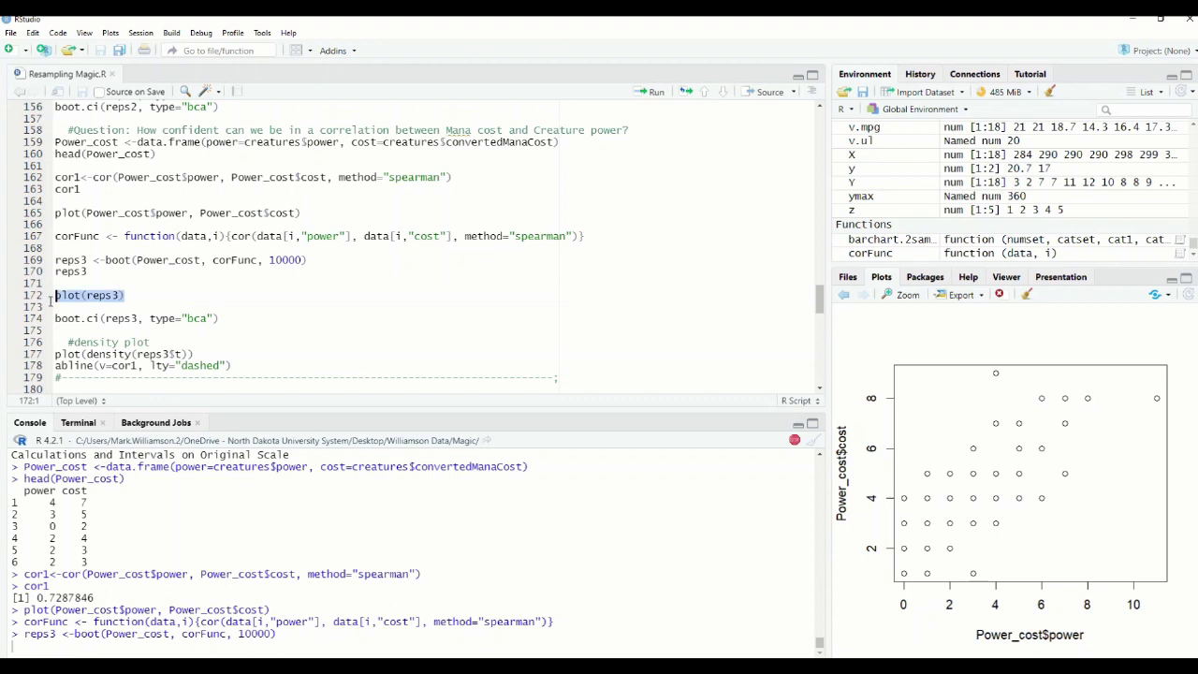
left_click(653, 93)
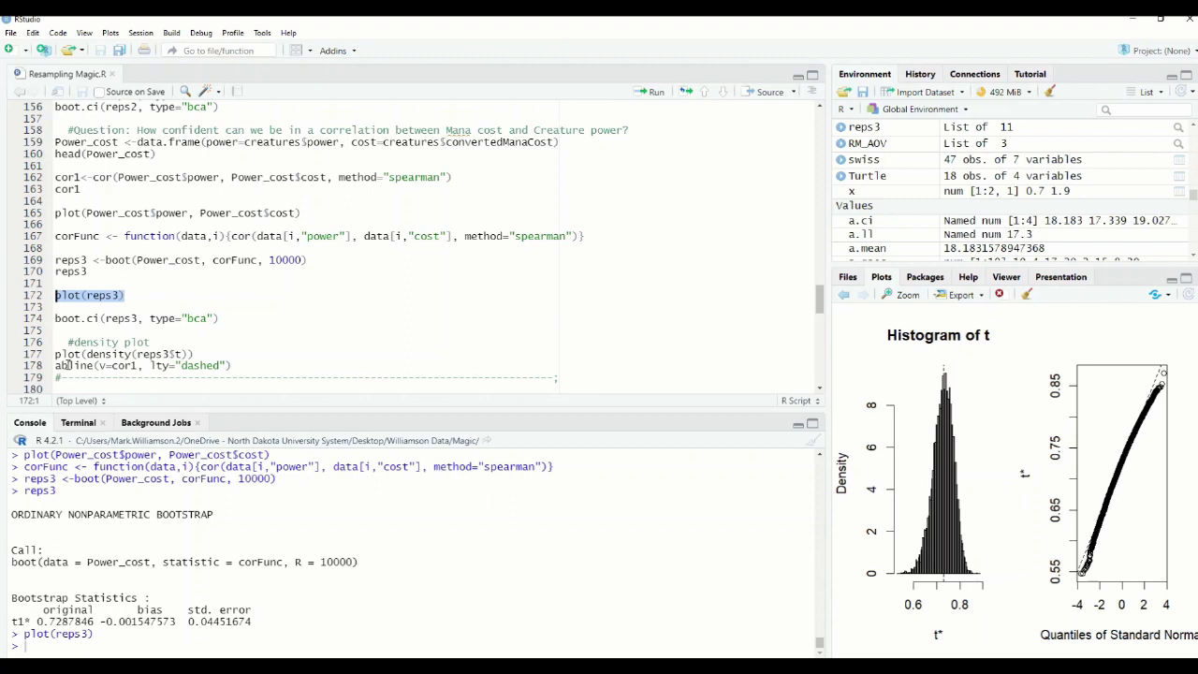
Compute the BCa confidence interval for reps3: 0.6252 to 0.8022.
left_click_drag(219, 318, 54, 318)
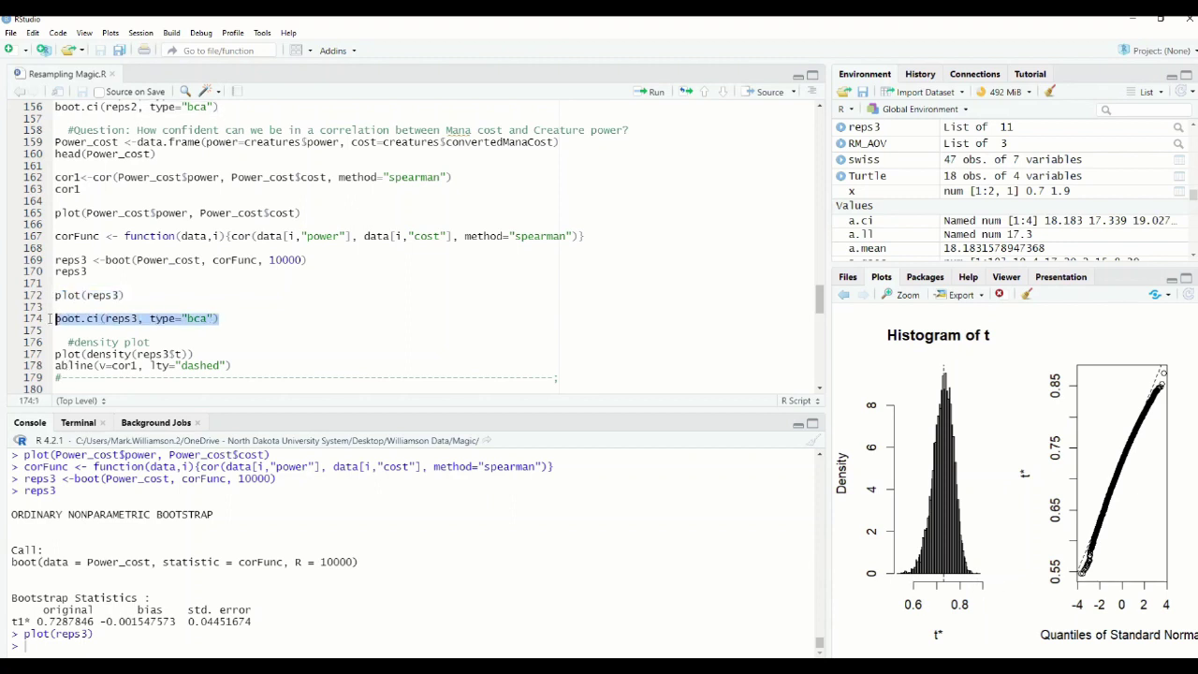
left_click(656, 92)
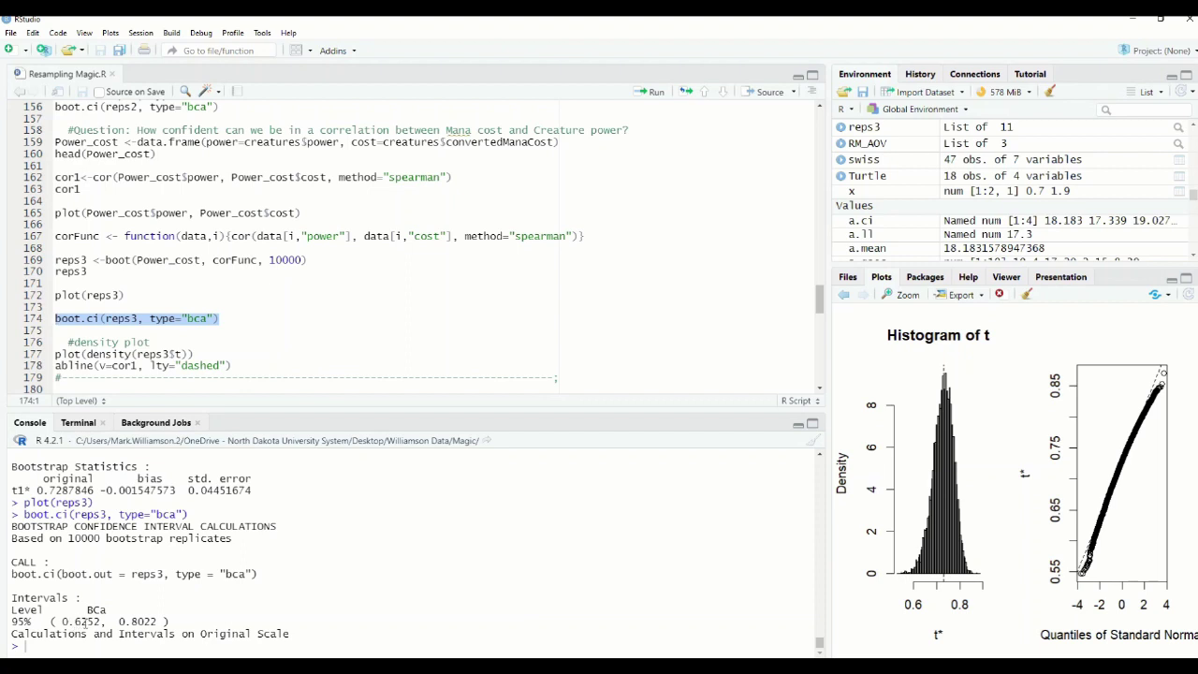
scroll(145, 307, "down", 1)
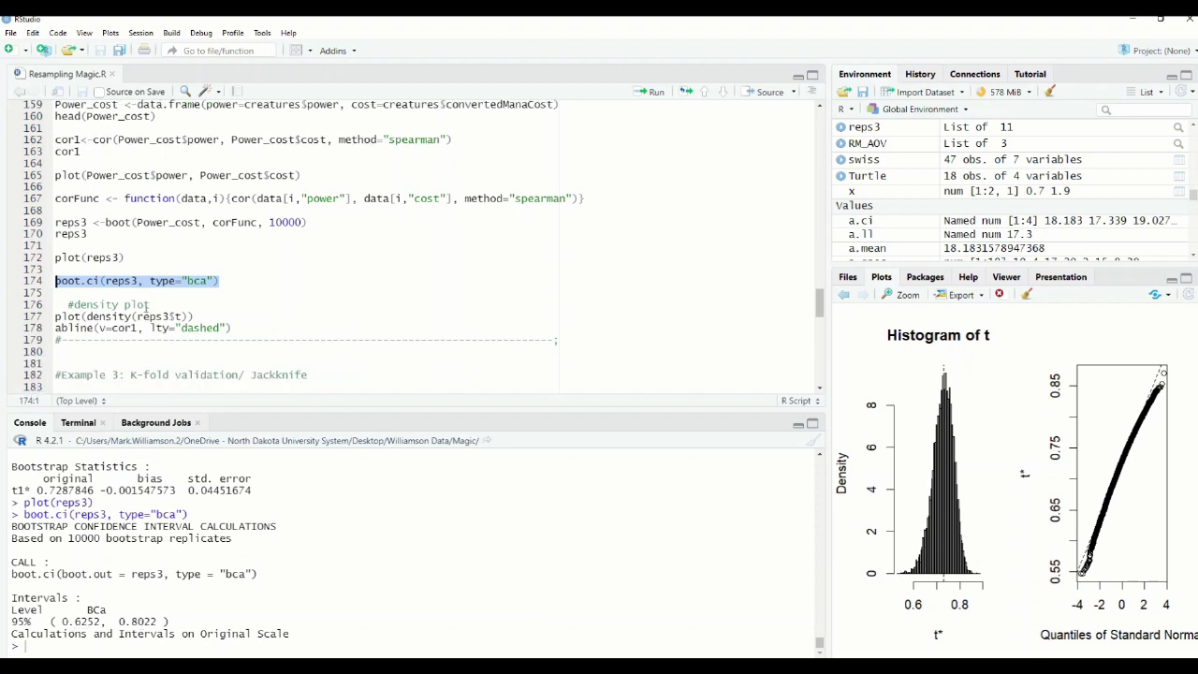
Plot the density of reps3$t with a dashed abline at the observed correlation.
left_click_drag(231, 328, 54, 316)
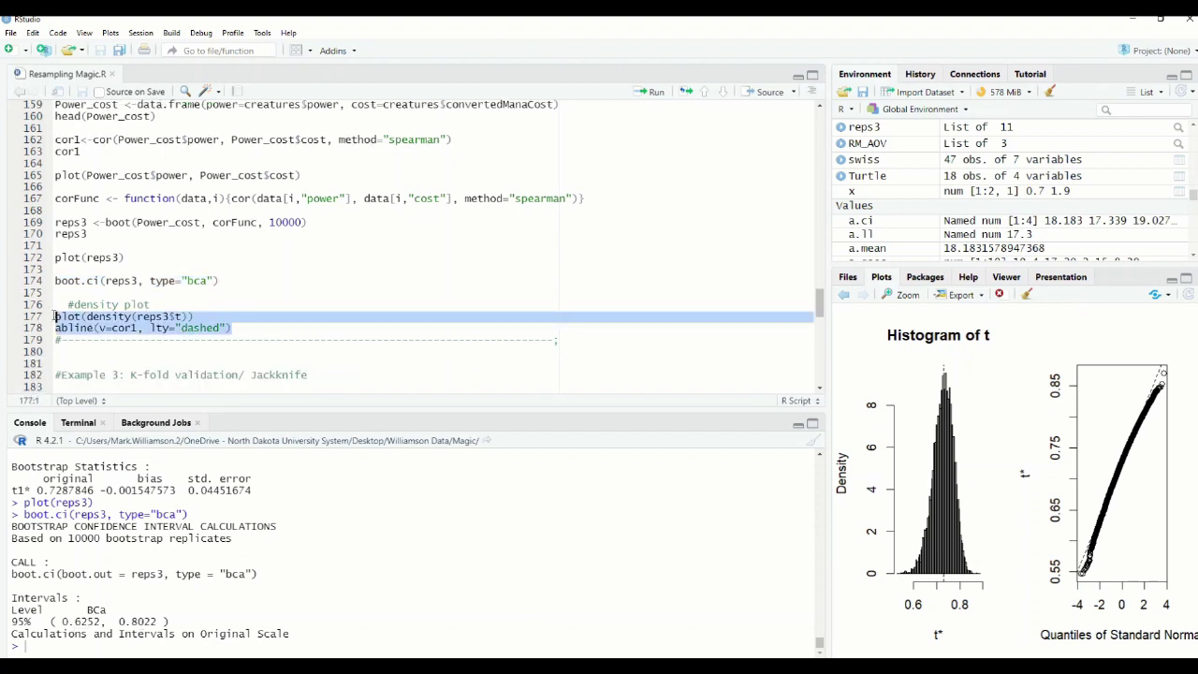
left_click(657, 92)
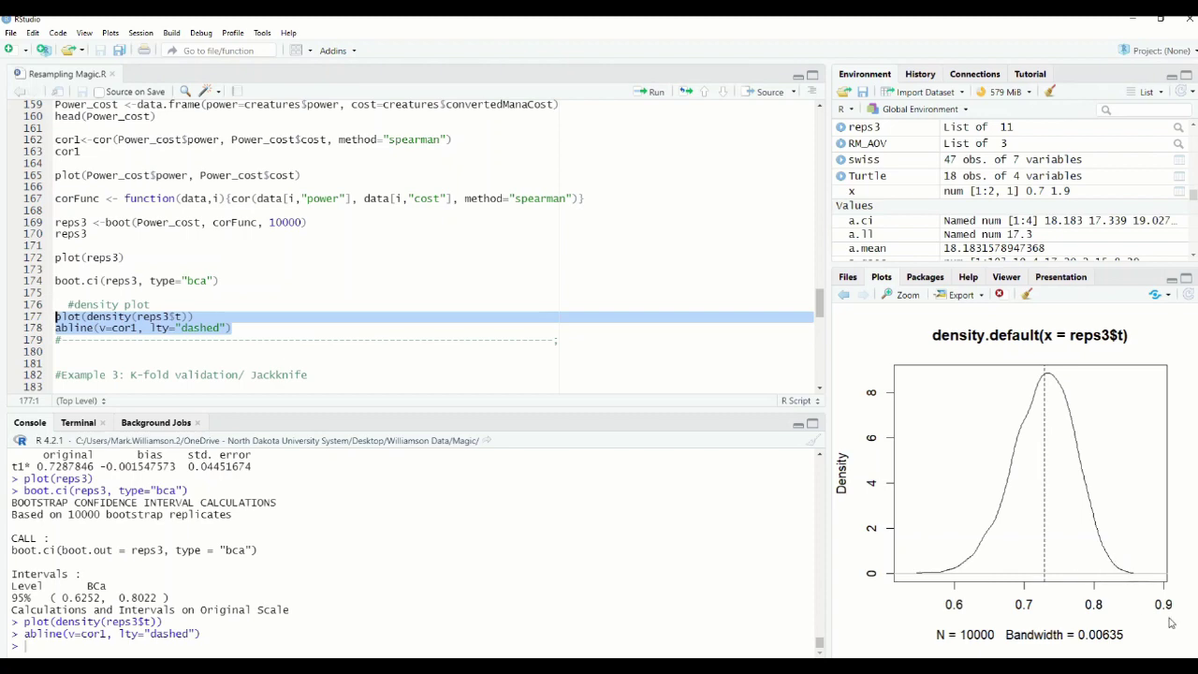
scroll(147, 325, "down", 1)
scroll(147, 325, "down", 6)
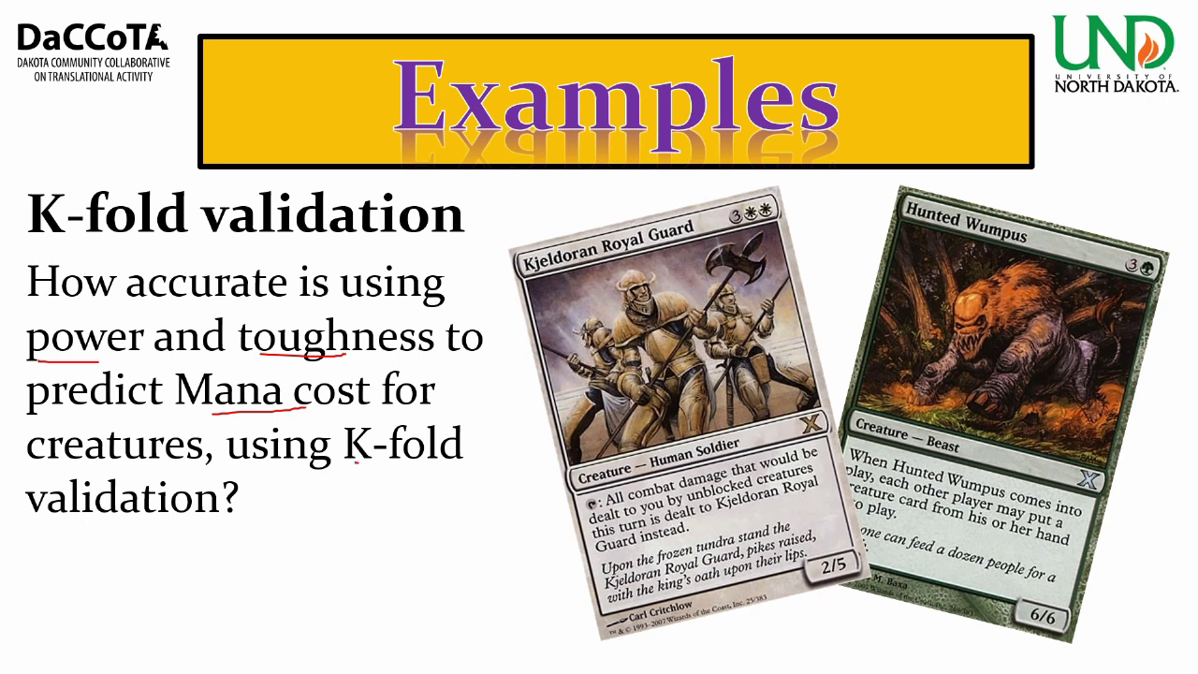
Draw red ink under the words 'K-fold' and 'validation' on the slide.
left_click_drag(357, 460, 470, 468)
left_click_drag(50, 531, 193, 528)
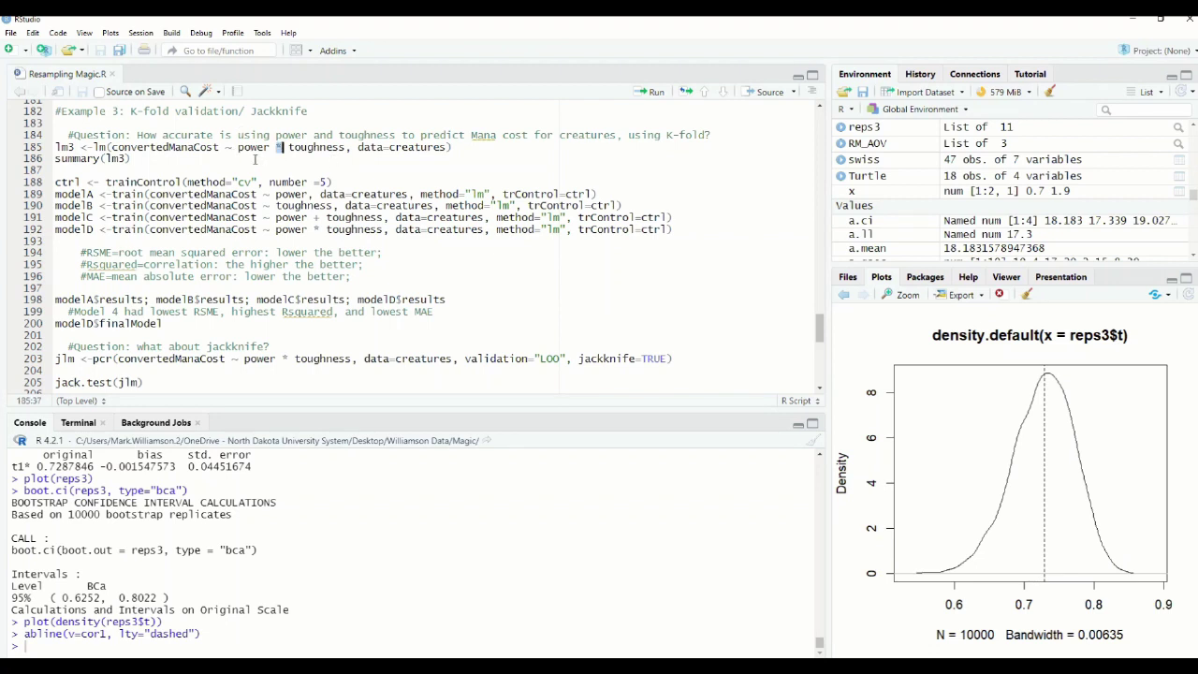
Fit lm3, converted mana cost on power, toughness and their interaction, and print its summary.
left_click(254, 159)
left_click_drag(147, 159, 42, 150)
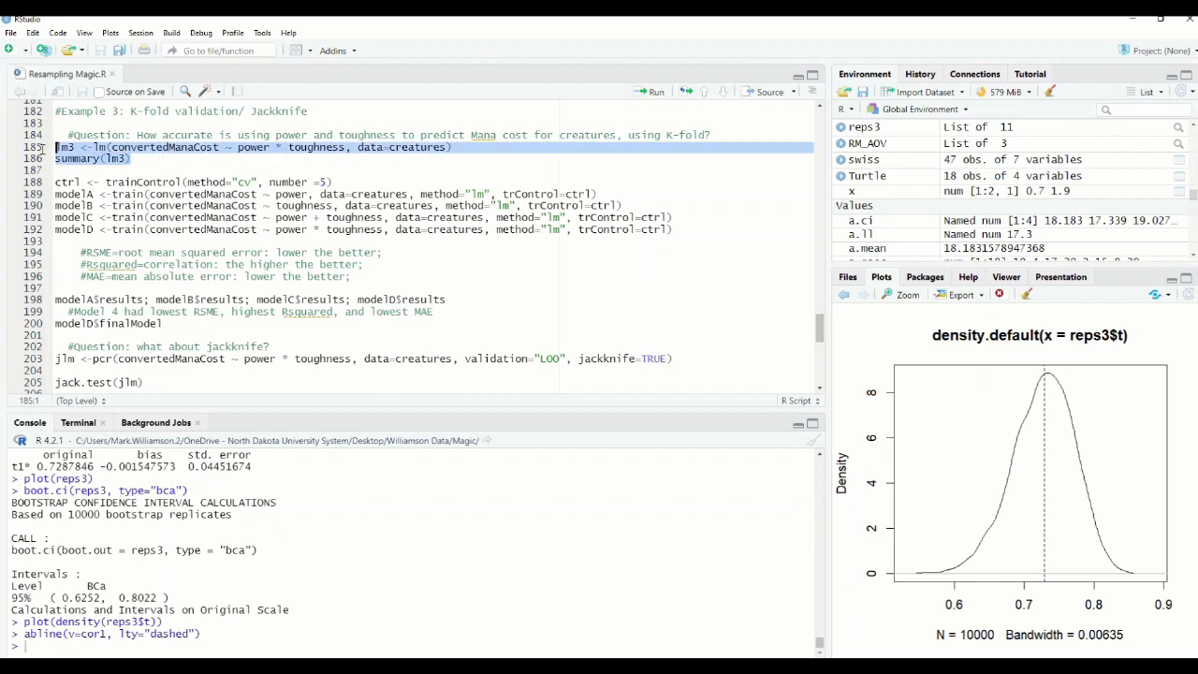
left_click(655, 92)
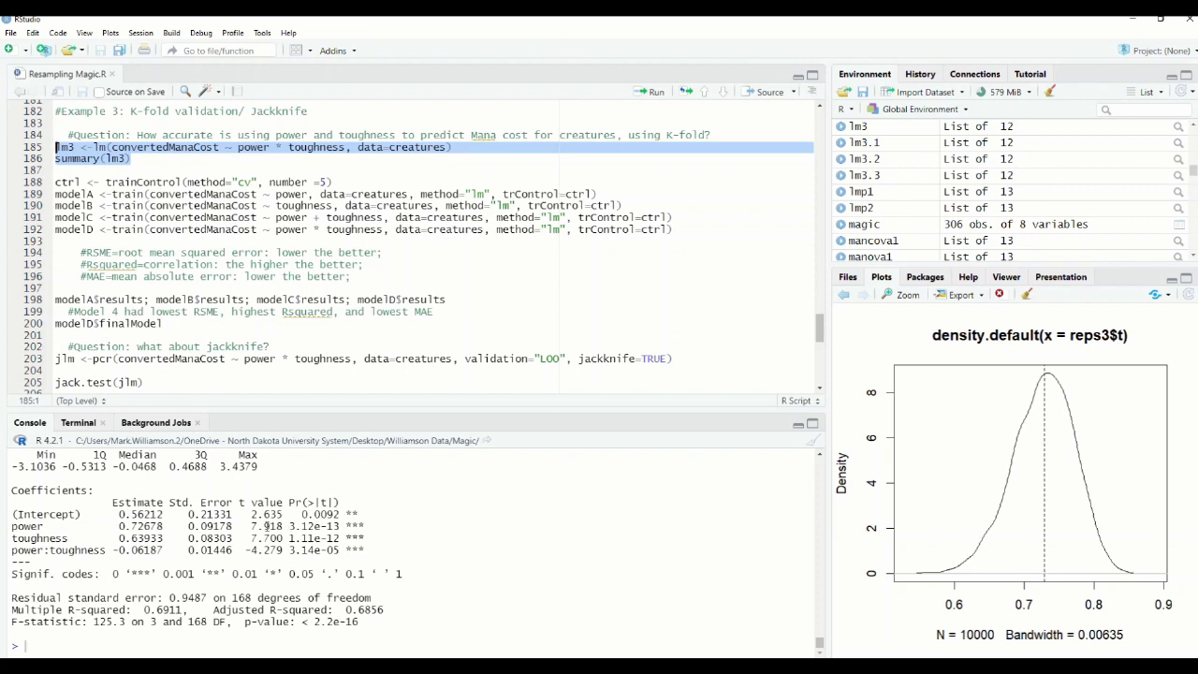
Highlight the power (0.72678), toughness (0.63933) and interaction (-0.06187) estimates and their p-values.
left_click_drag(288, 528, 352, 529)
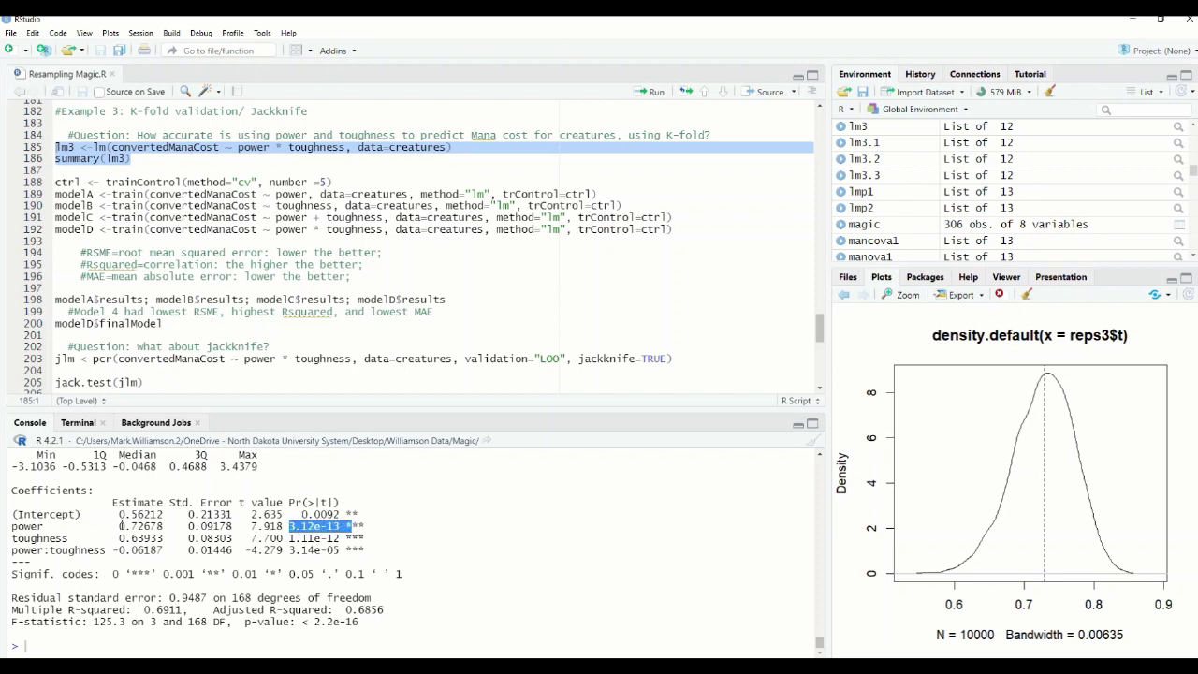
left_click_drag(120, 526, 167, 530)
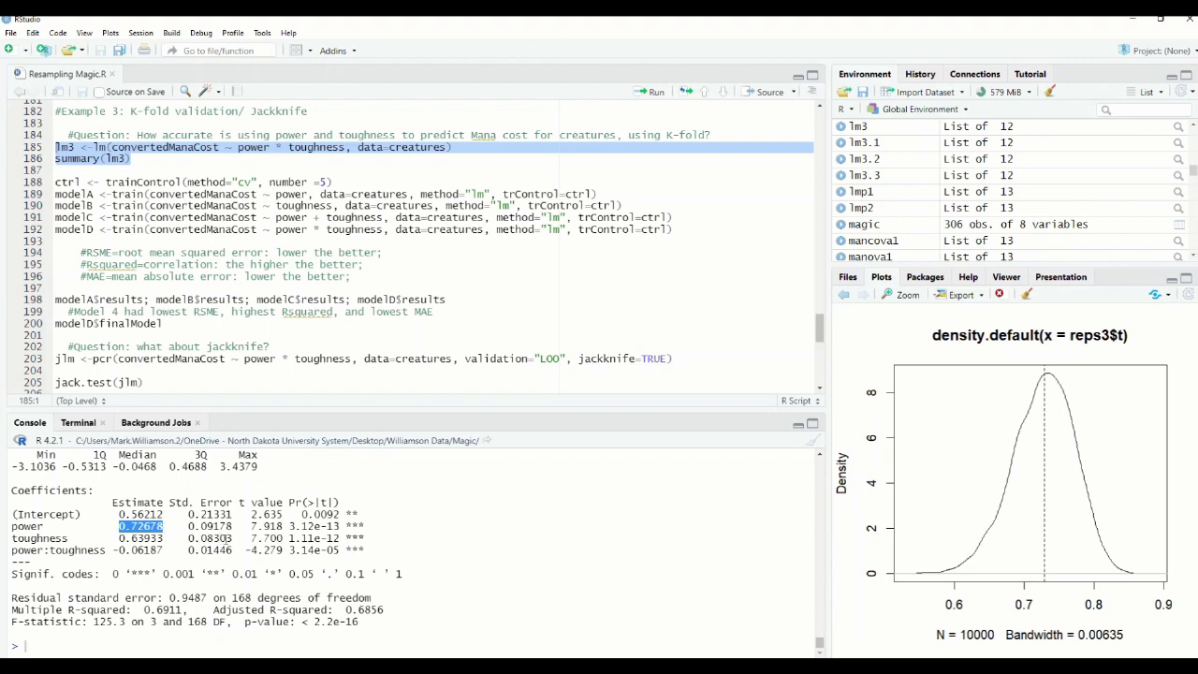
left_click_drag(290, 539, 367, 540)
left_click_drag(114, 538, 172, 539)
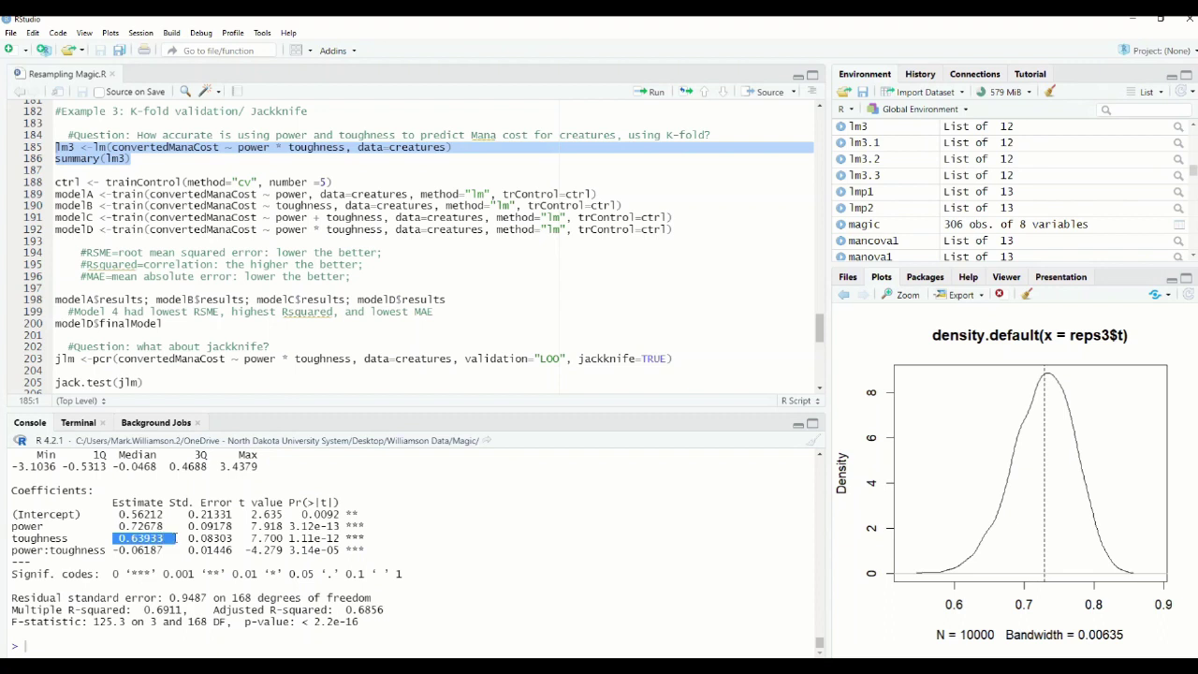
left_click(169, 563)
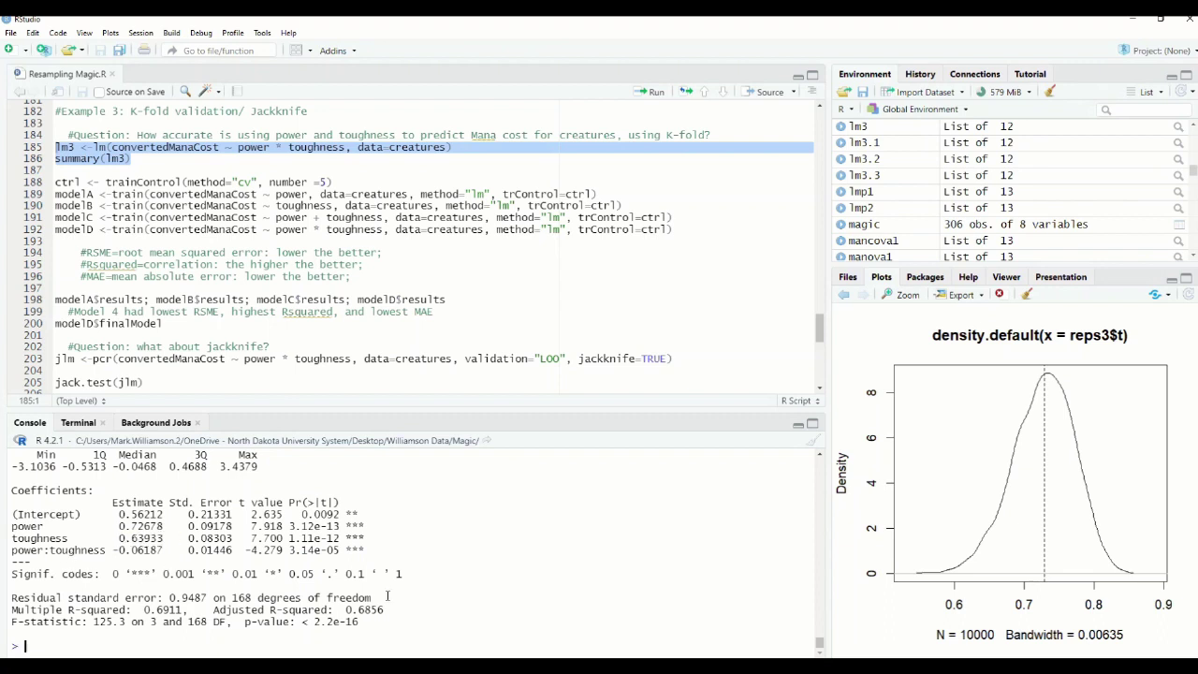
left_click_drag(110, 551, 165, 550)
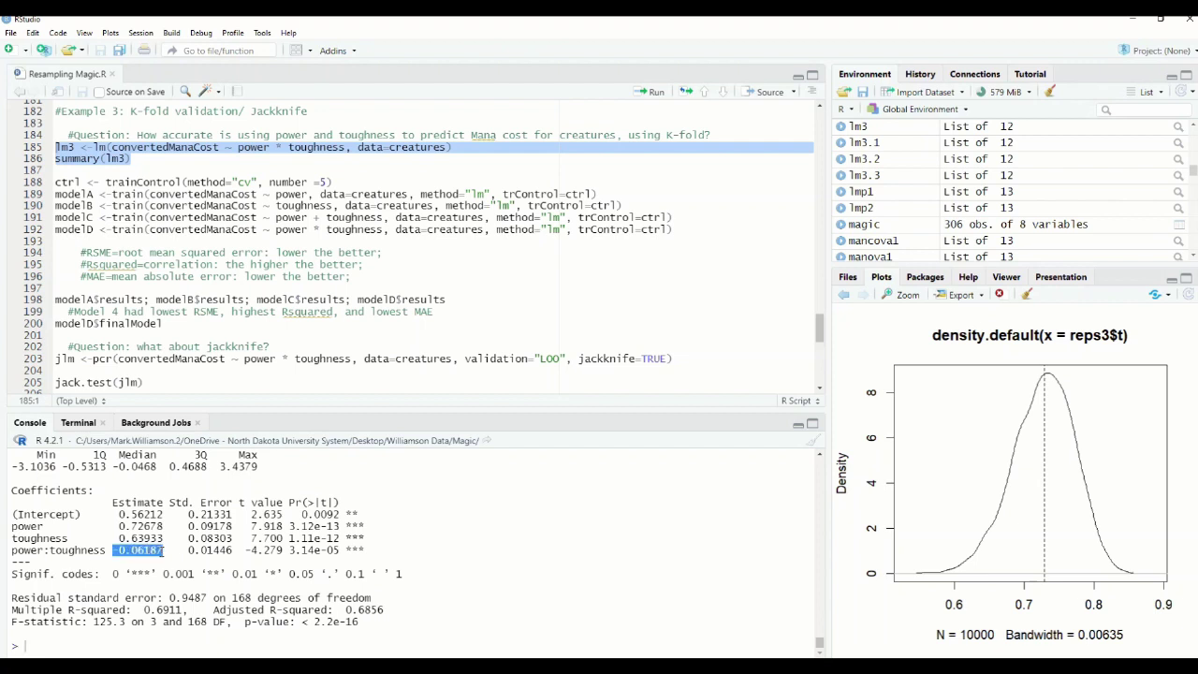
left_click(170, 554)
left_click(168, 169)
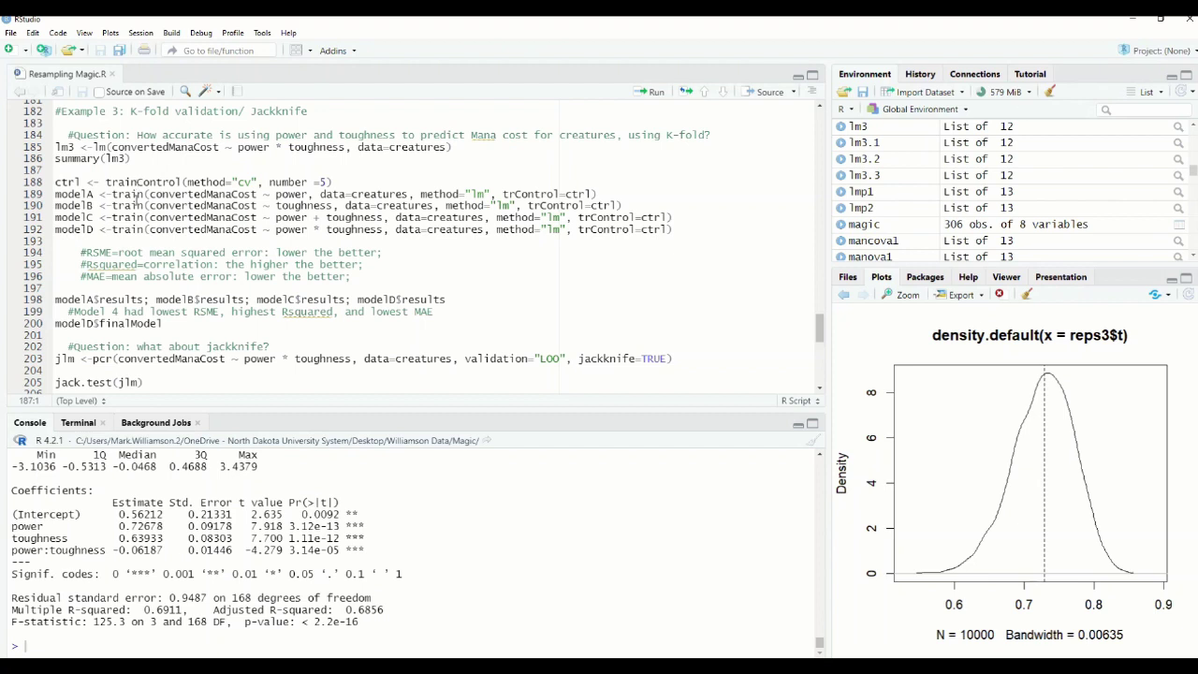
Create ctrl, a 5-fold cross-validation trainControl setting.
left_click_drag(55, 182, 106, 183)
left_click_drag(215, 183, 344, 184)
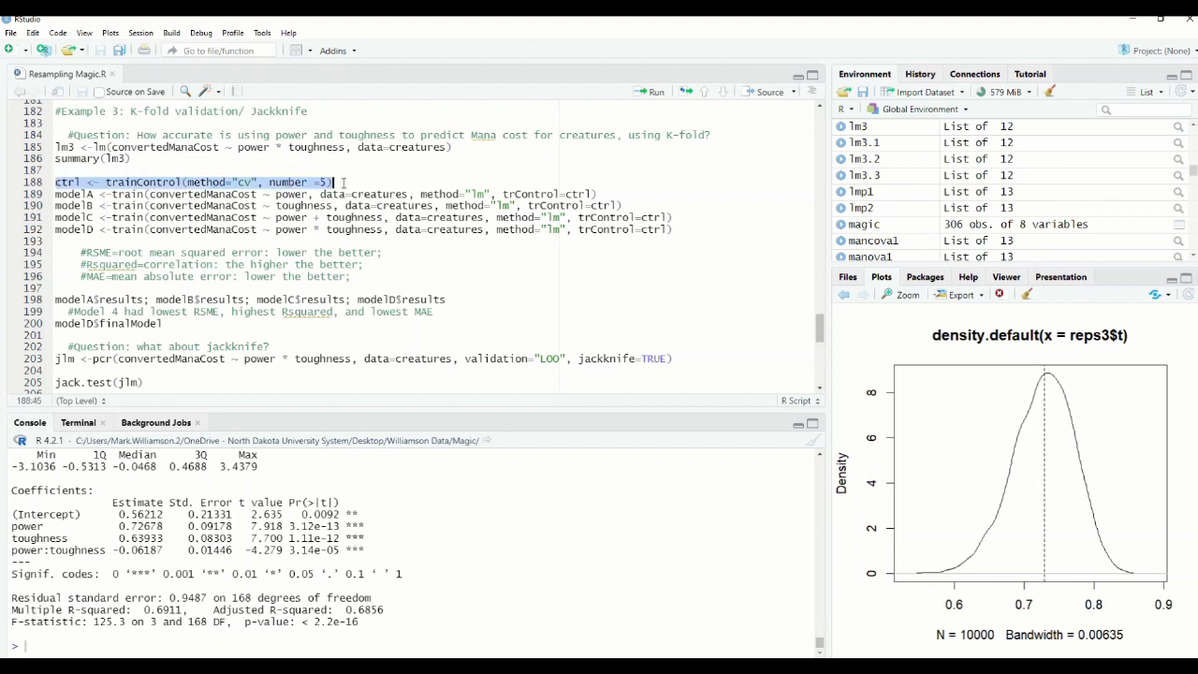
left_click(137, 183)
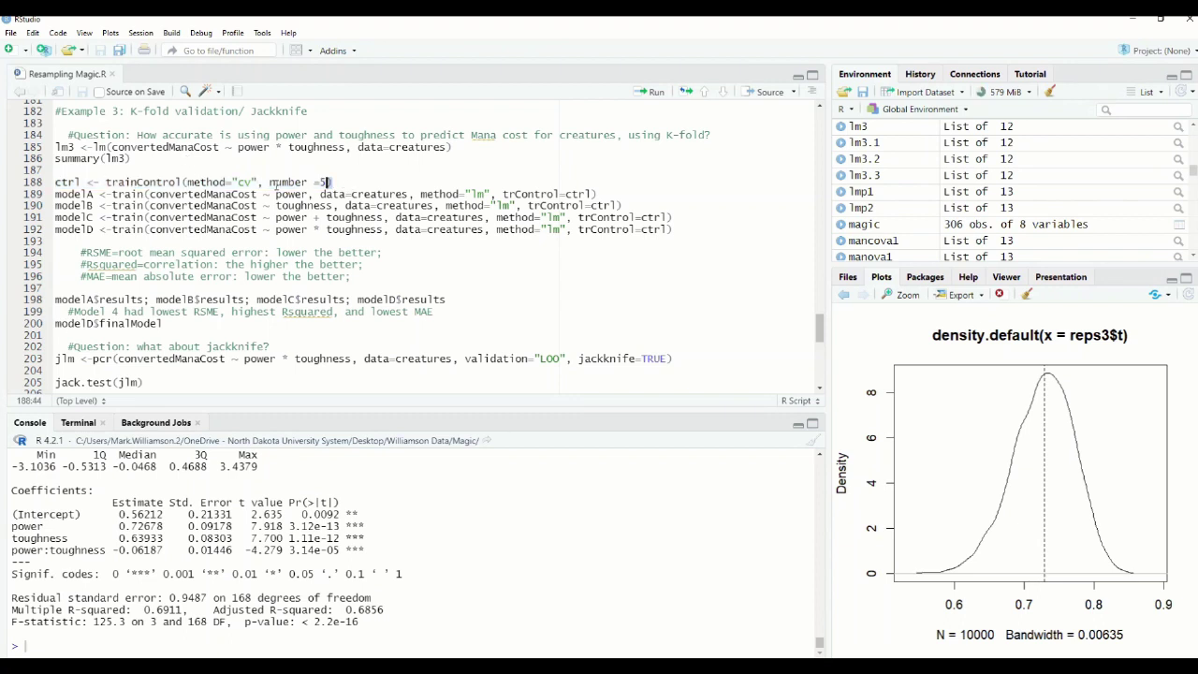
left_click_drag(331, 184, 54, 184)
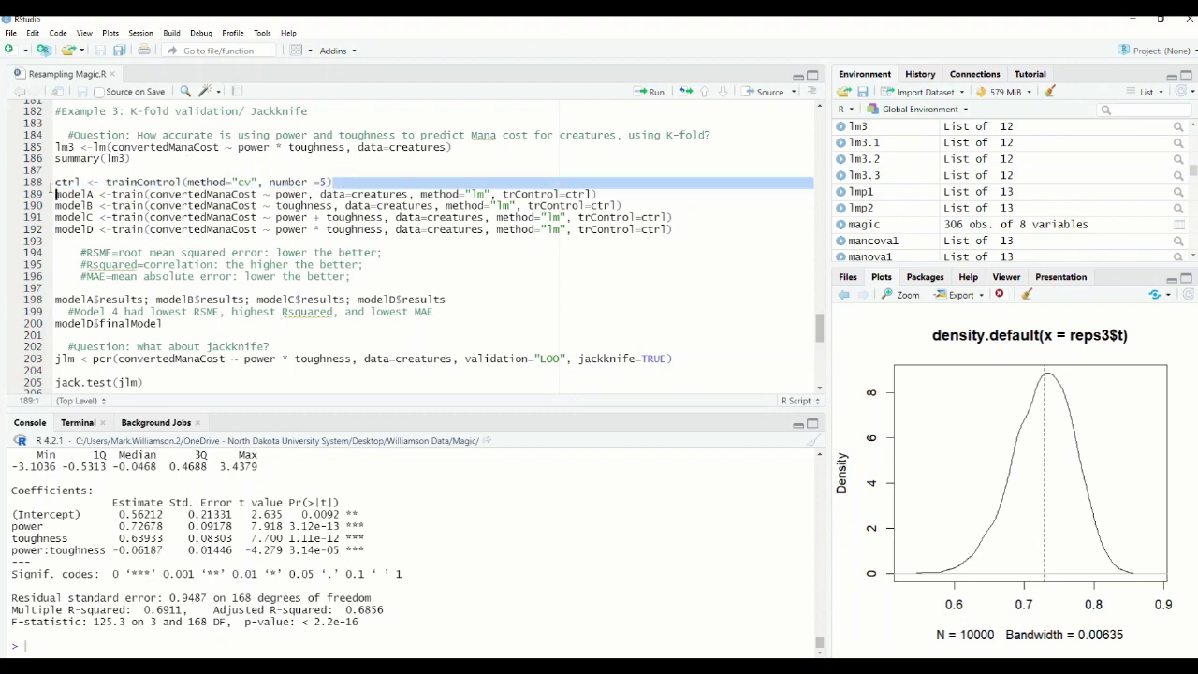
left_click(657, 93)
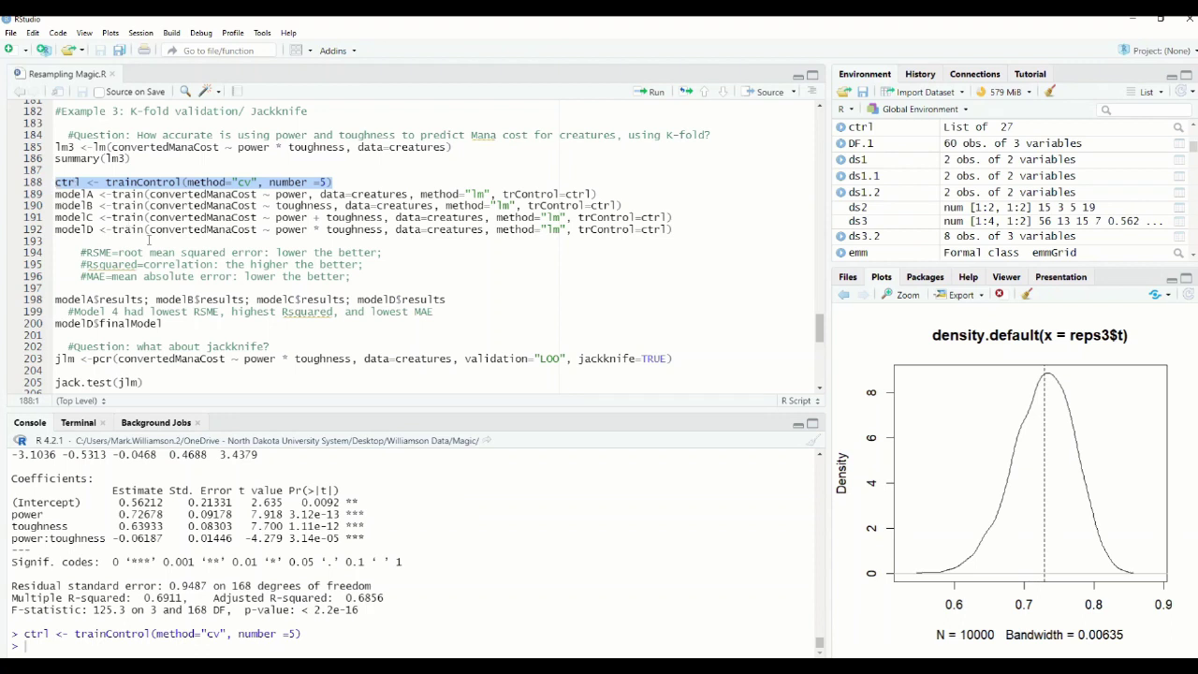
Train modelA–modelD with trControl=ctrl, using power, toughness and power * toughness formulas.
left_click(287, 193)
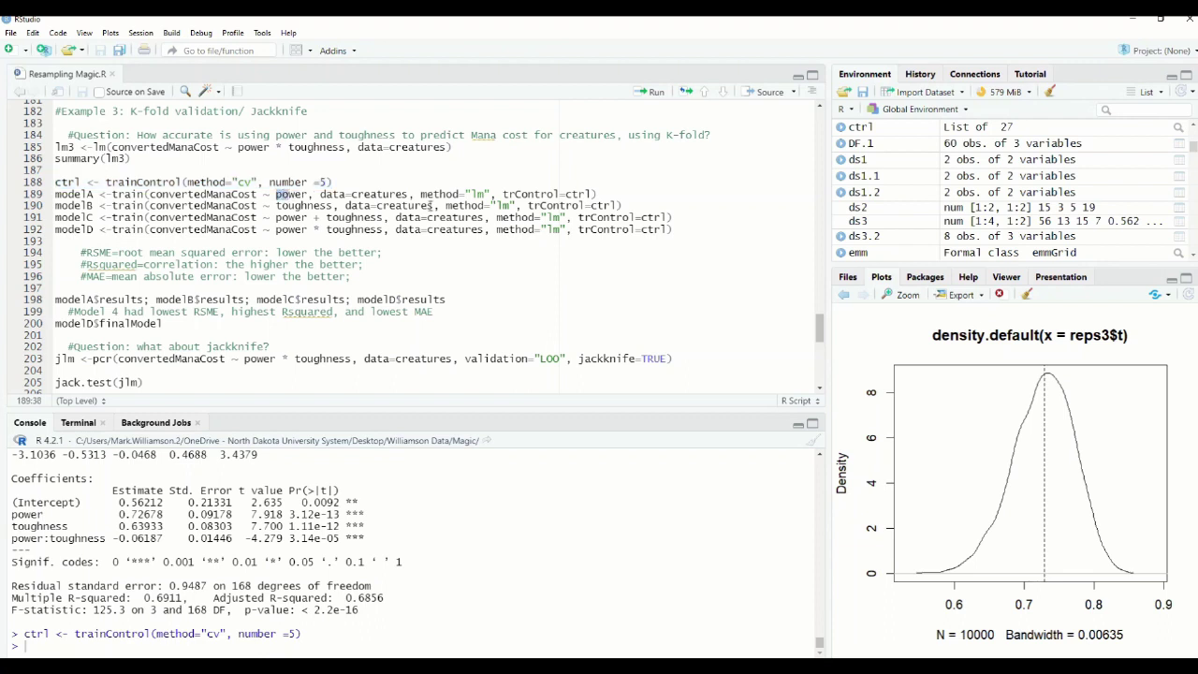
left_click(275, 206)
left_click_drag(276, 230, 355, 231)
left_click(116, 147)
left_click_drag(502, 194, 595, 193)
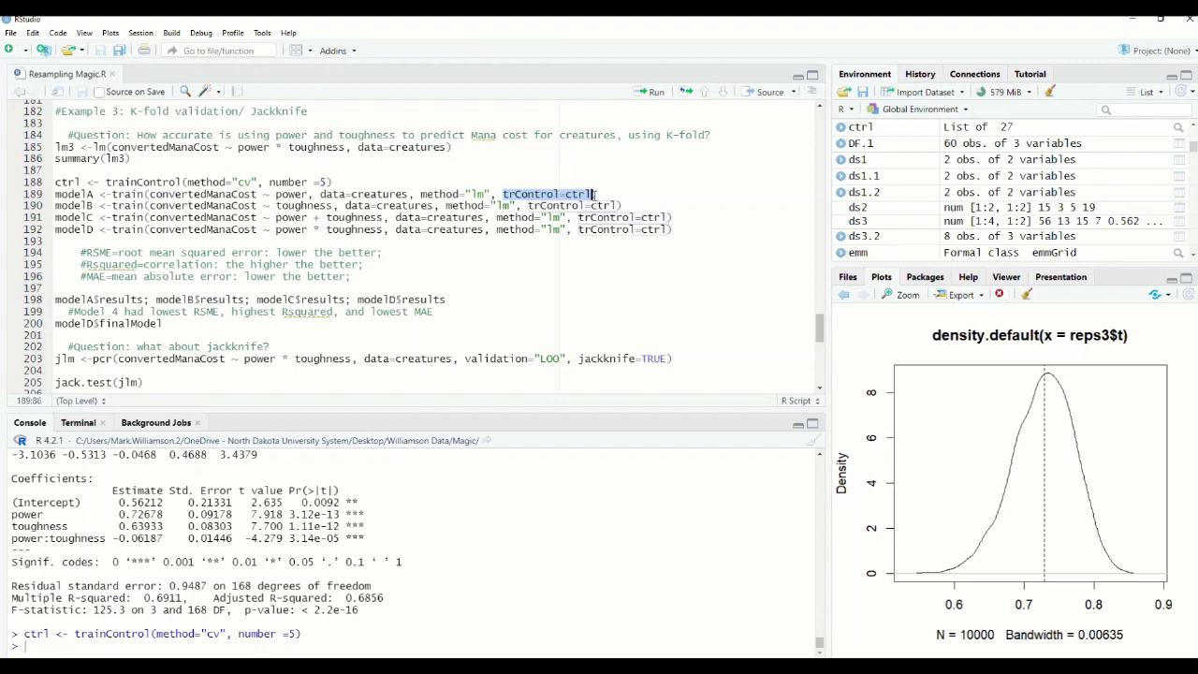
left_click(574, 230)
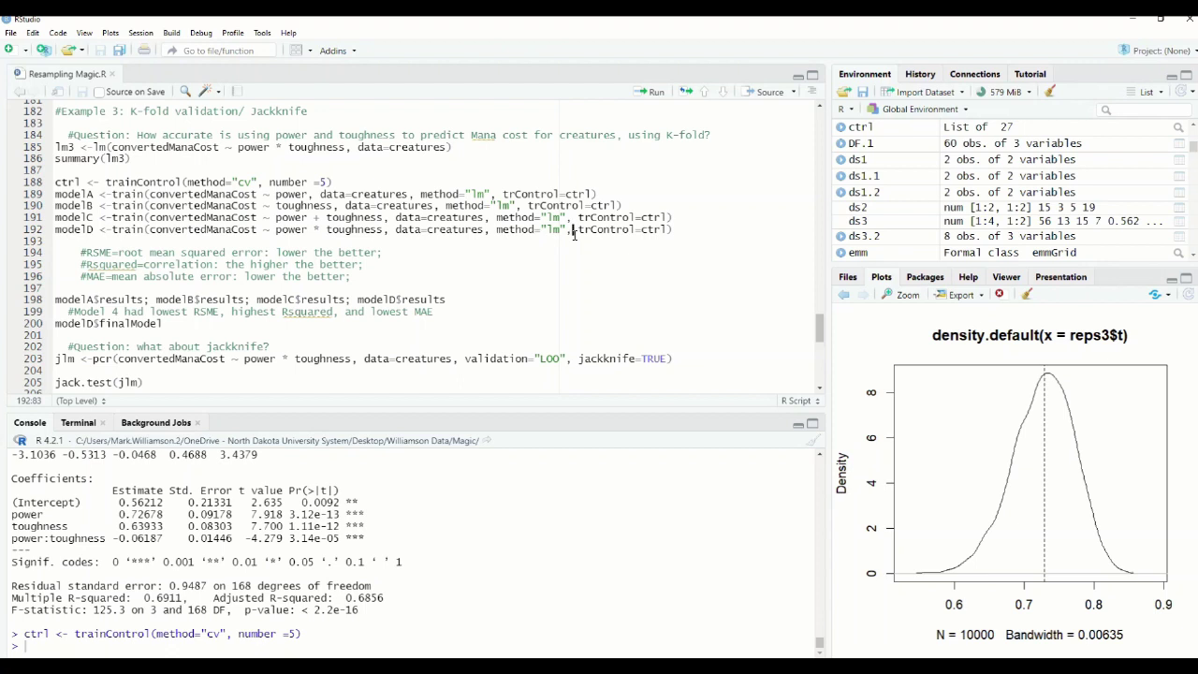
left_click_drag(672, 230, 321, 218)
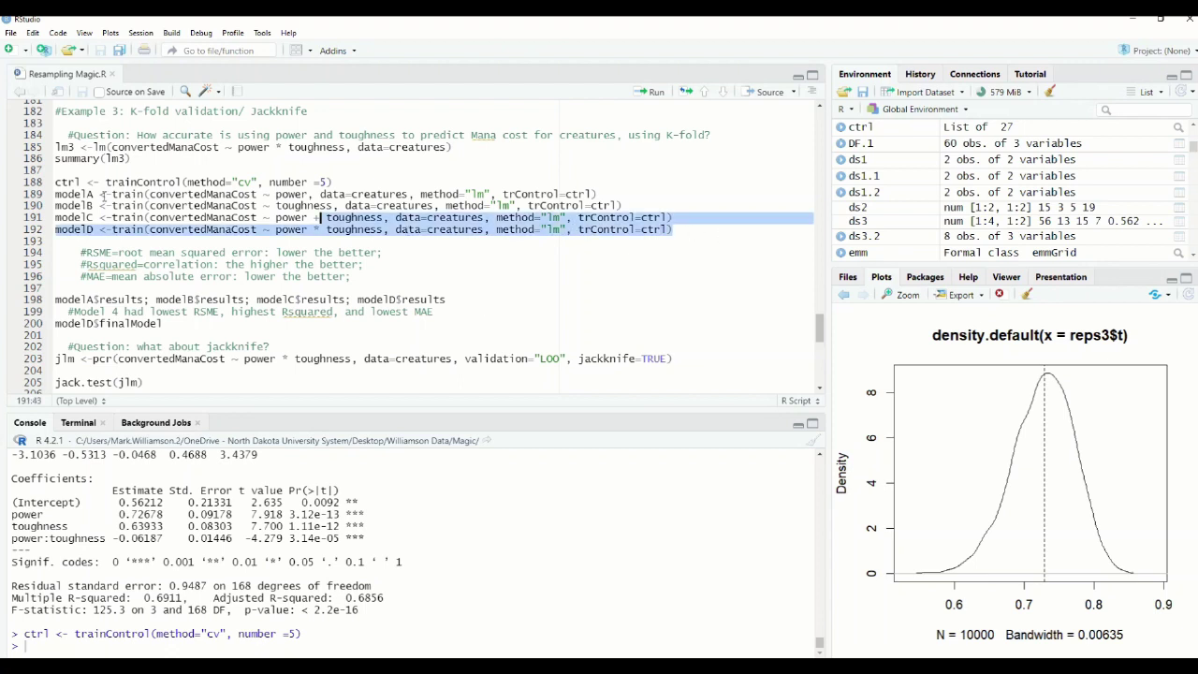
left_click_drag(103, 194, 54, 194)
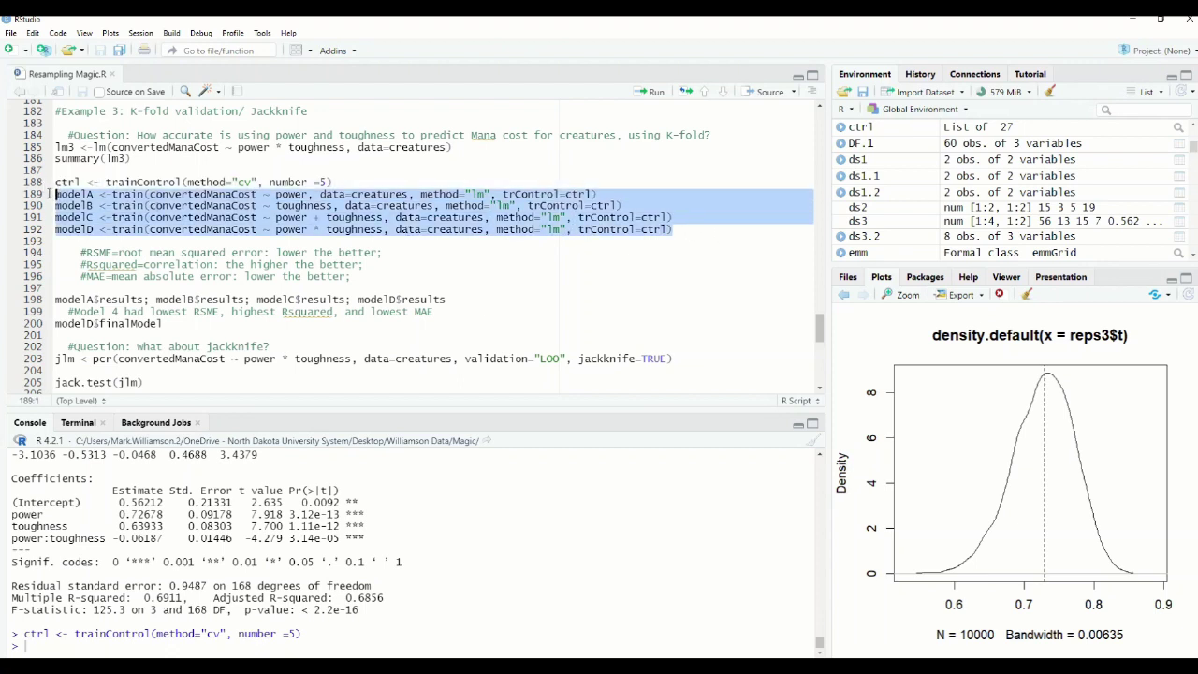
left_click(655, 94)
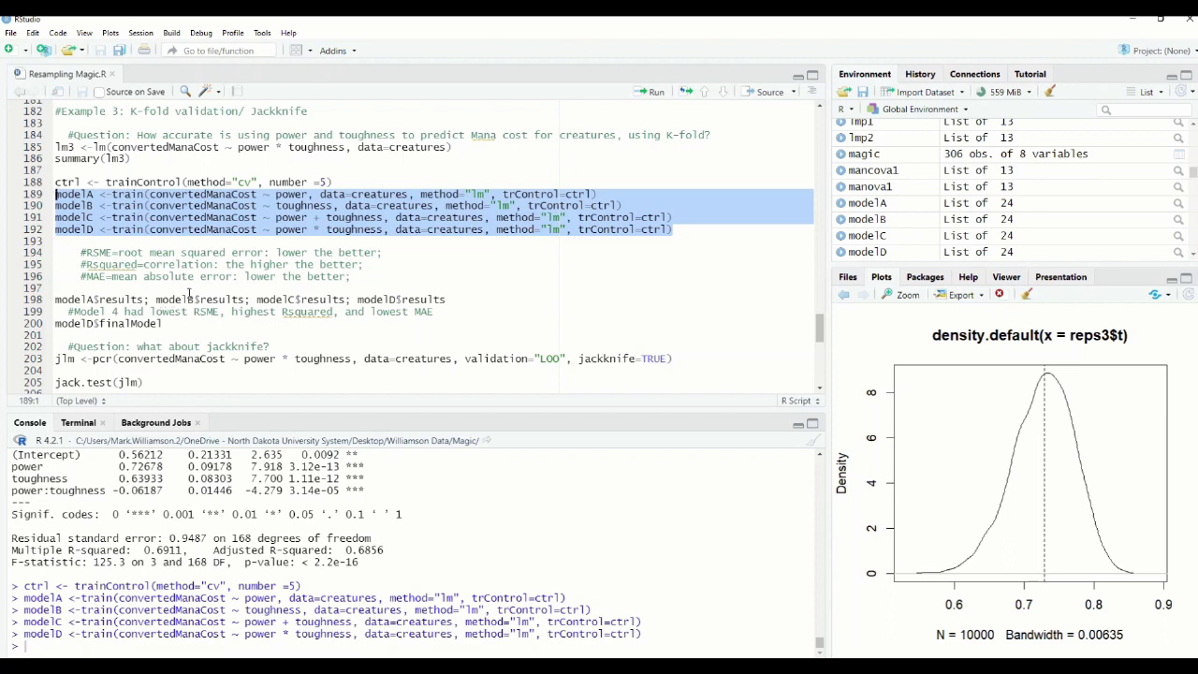
Print all four models' cross-validation results for RMSE, Rsquared and MAE.
left_click(105, 253)
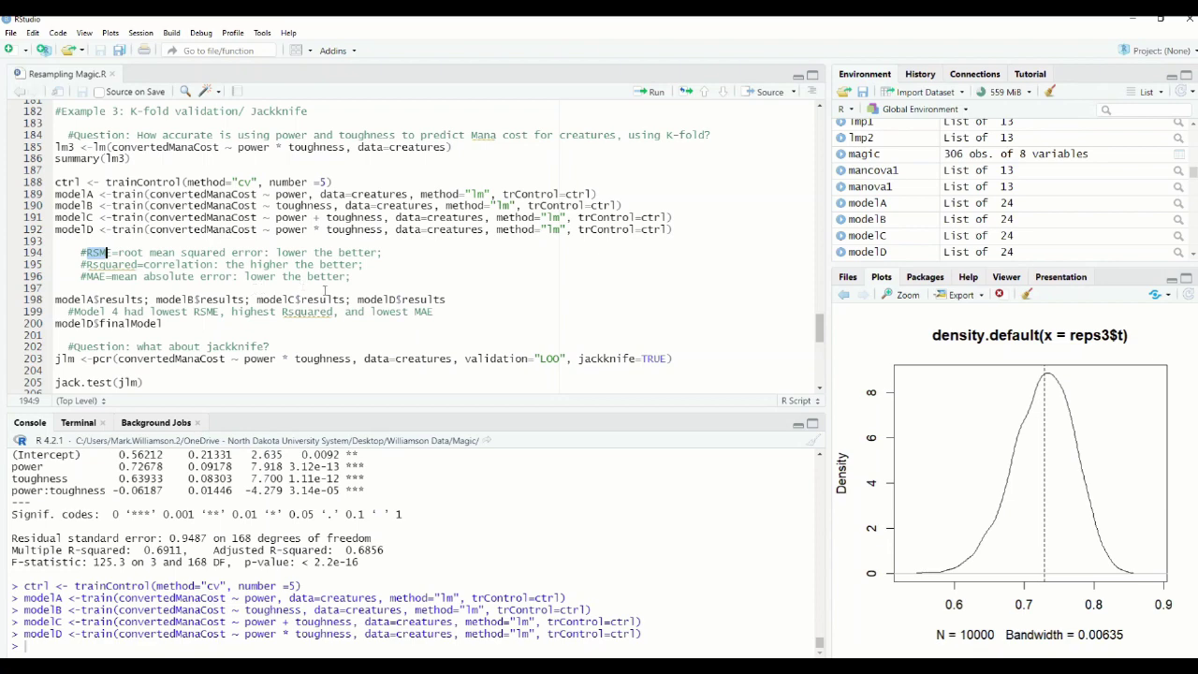
left_click_drag(447, 300, 55, 300)
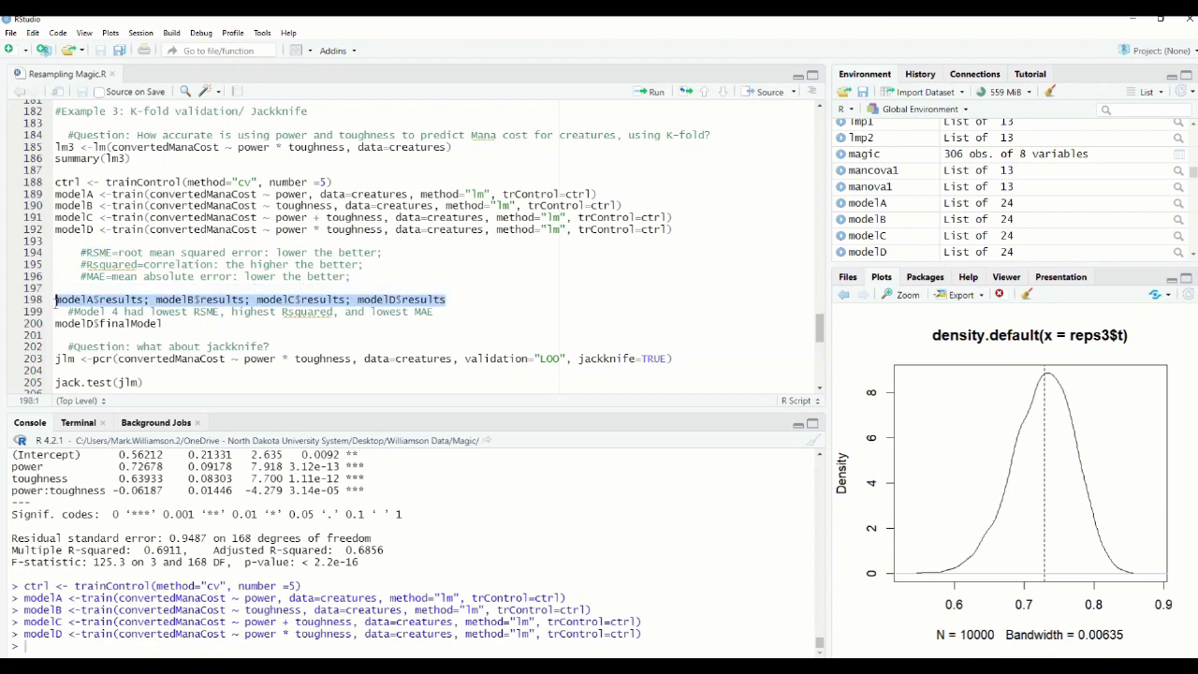
left_click(656, 95)
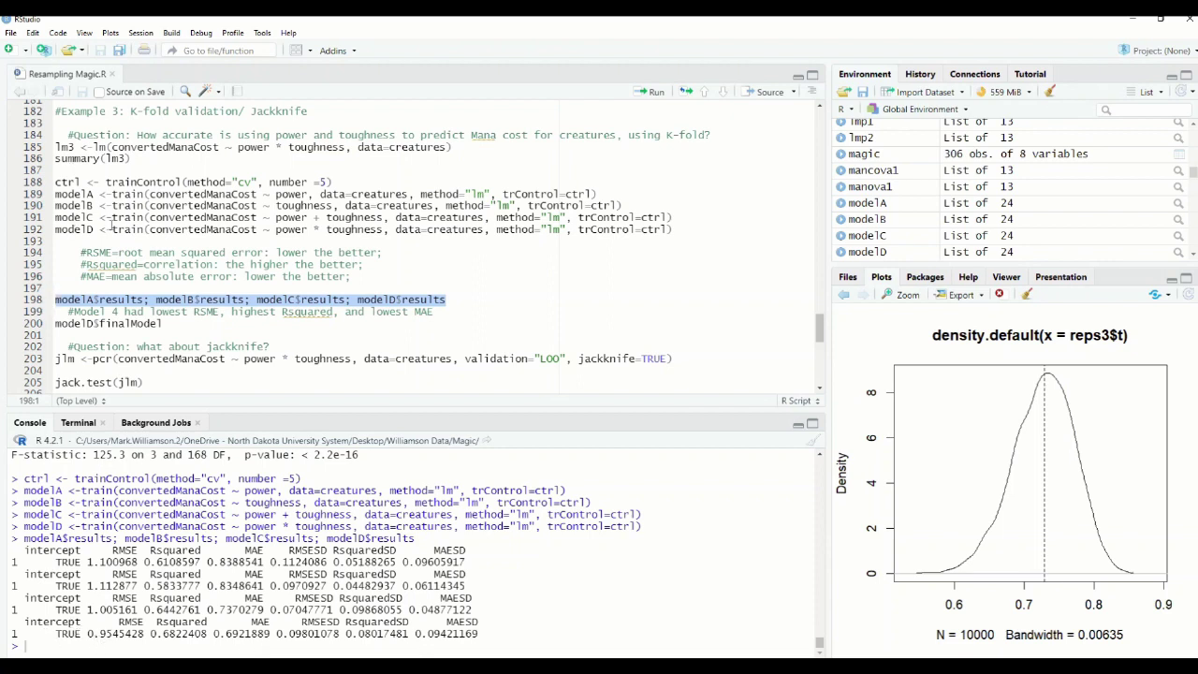
Note modelD's lowest RMSE 0.9545 and MAE 0.6922, then print modelD$finalModel.
left_click_drag(276, 229, 384, 231)
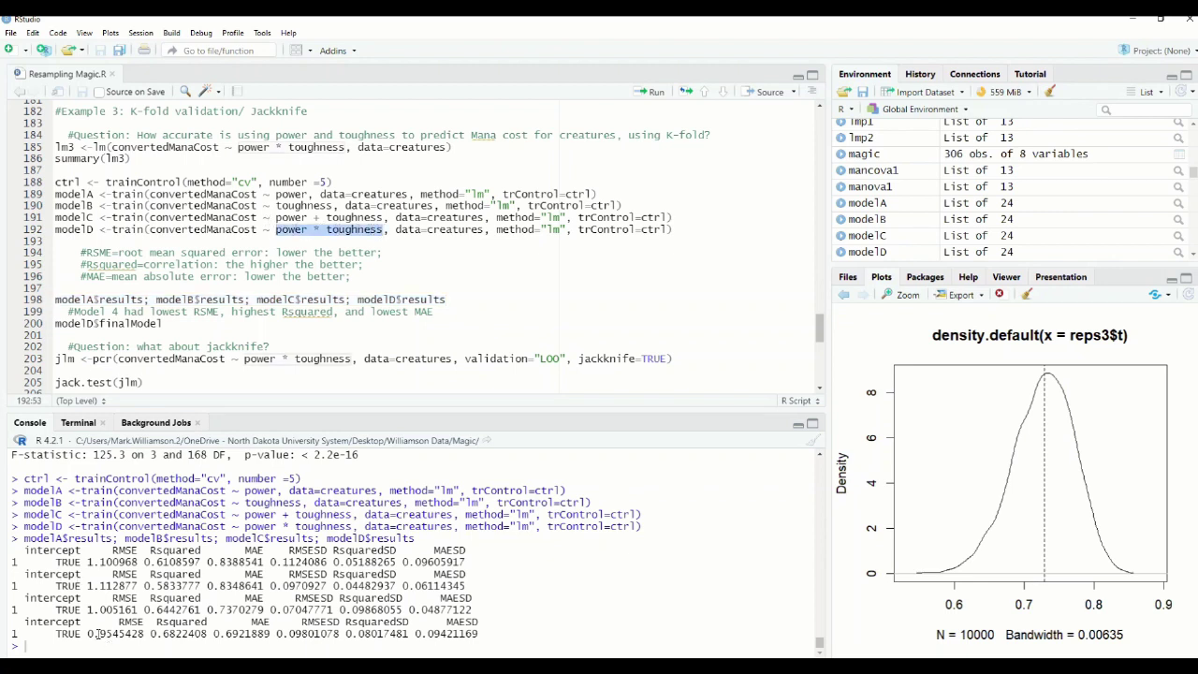
left_click_drag(88, 633, 218, 635)
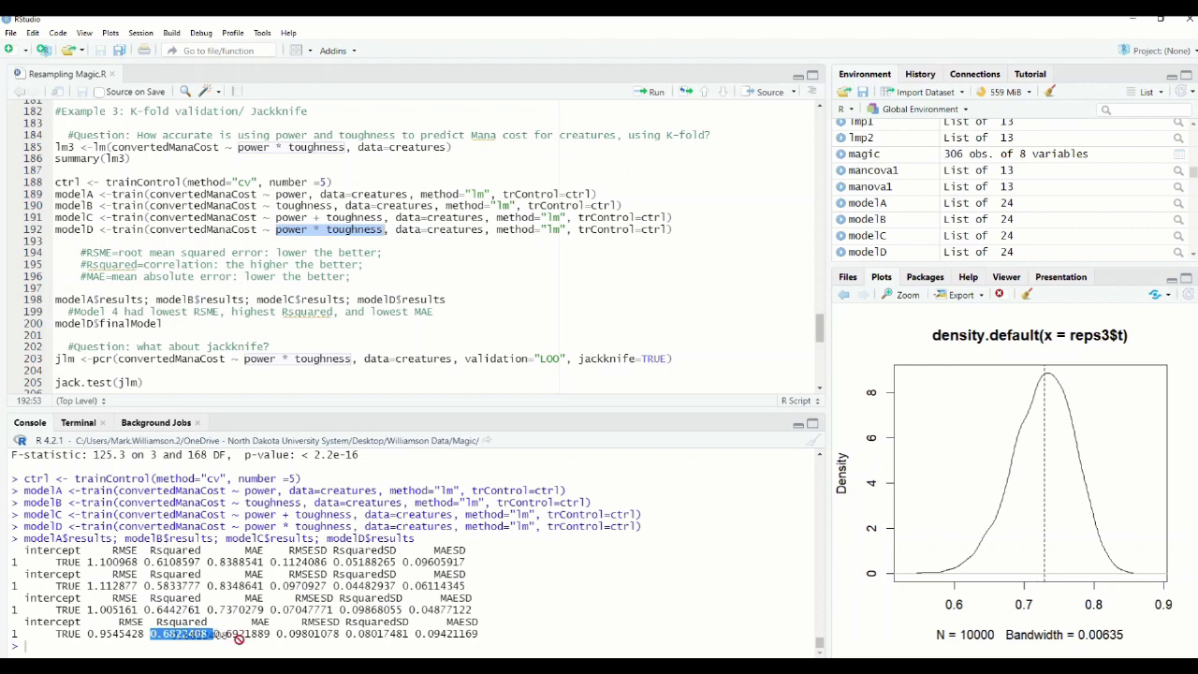
left_click_drag(220, 636, 277, 636)
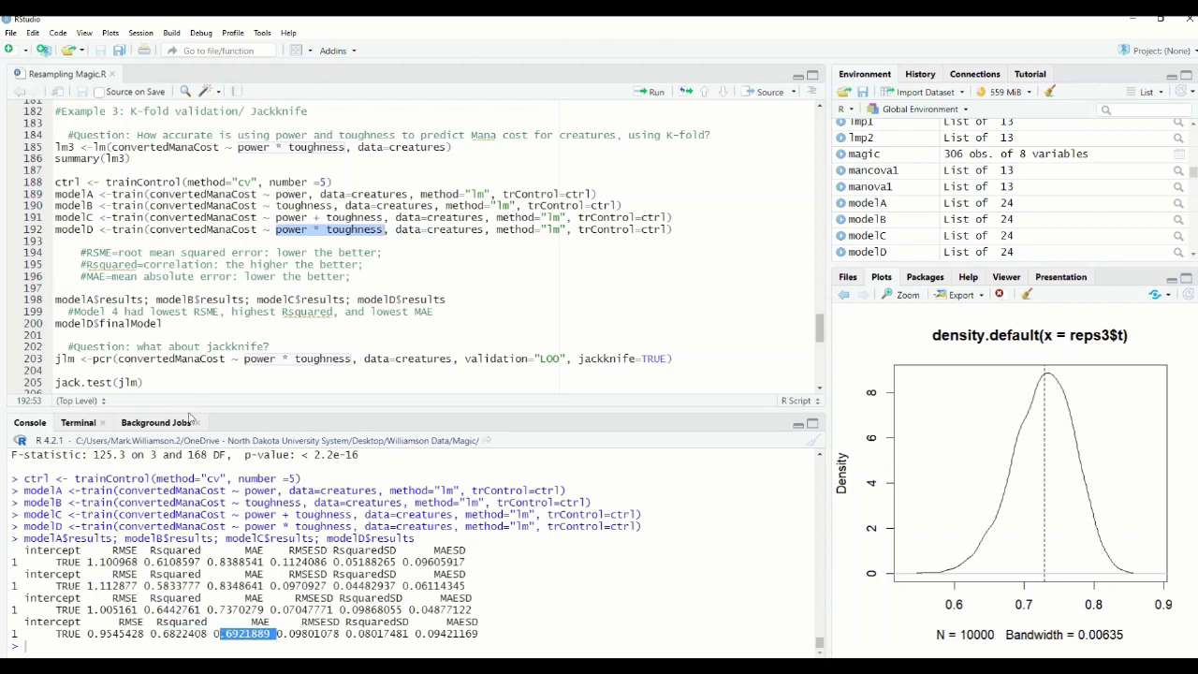
left_click(188, 276)
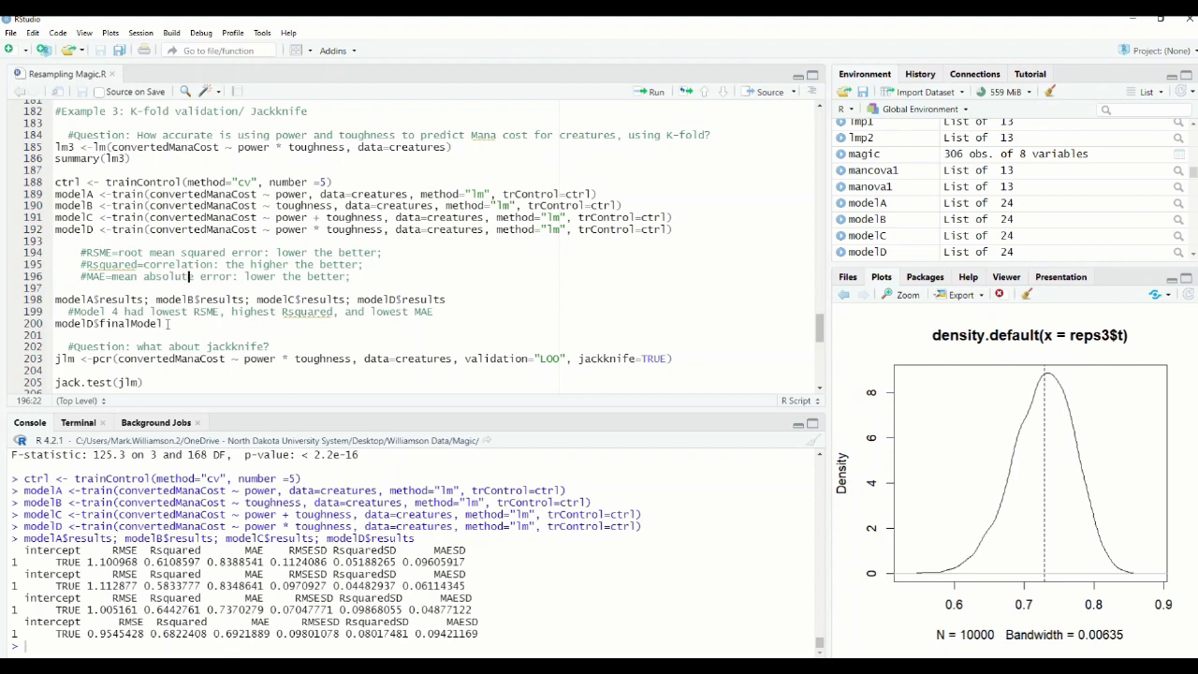
left_click_drag(165, 324, 55, 324)
left_click(655, 91)
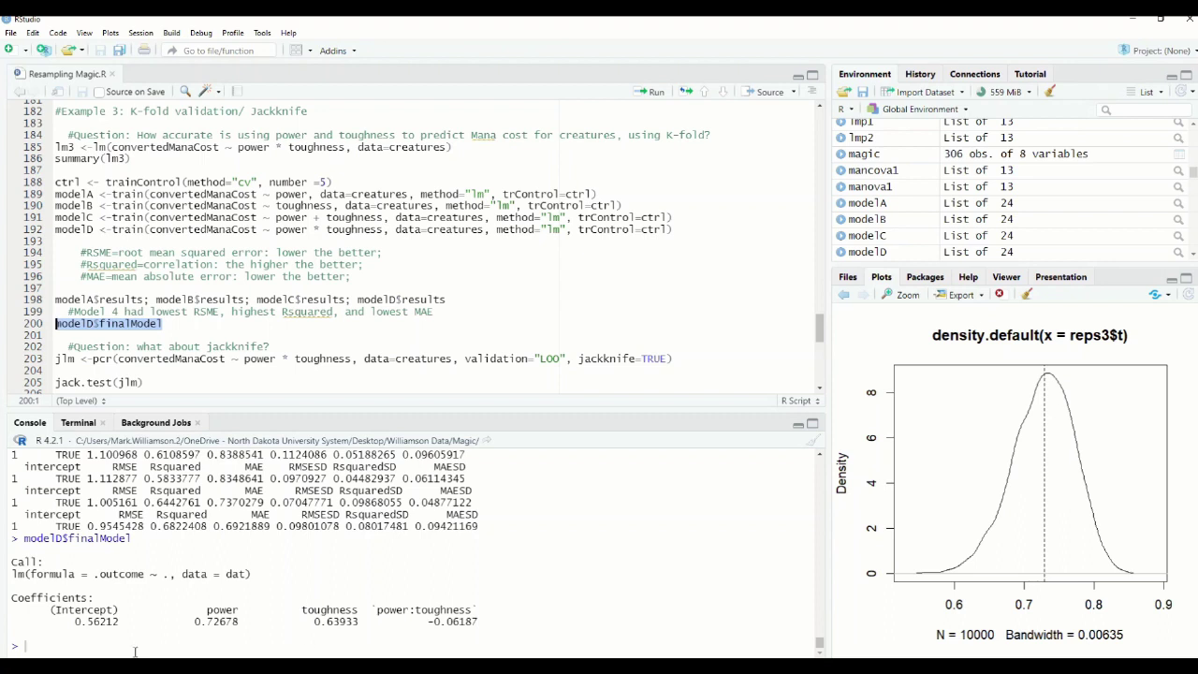
left_click_drag(193, 622, 237, 623)
left_click_drag(315, 622, 489, 623)
left_click(430, 621)
left_click(420, 641)
scroll(211, 621, "up", 10)
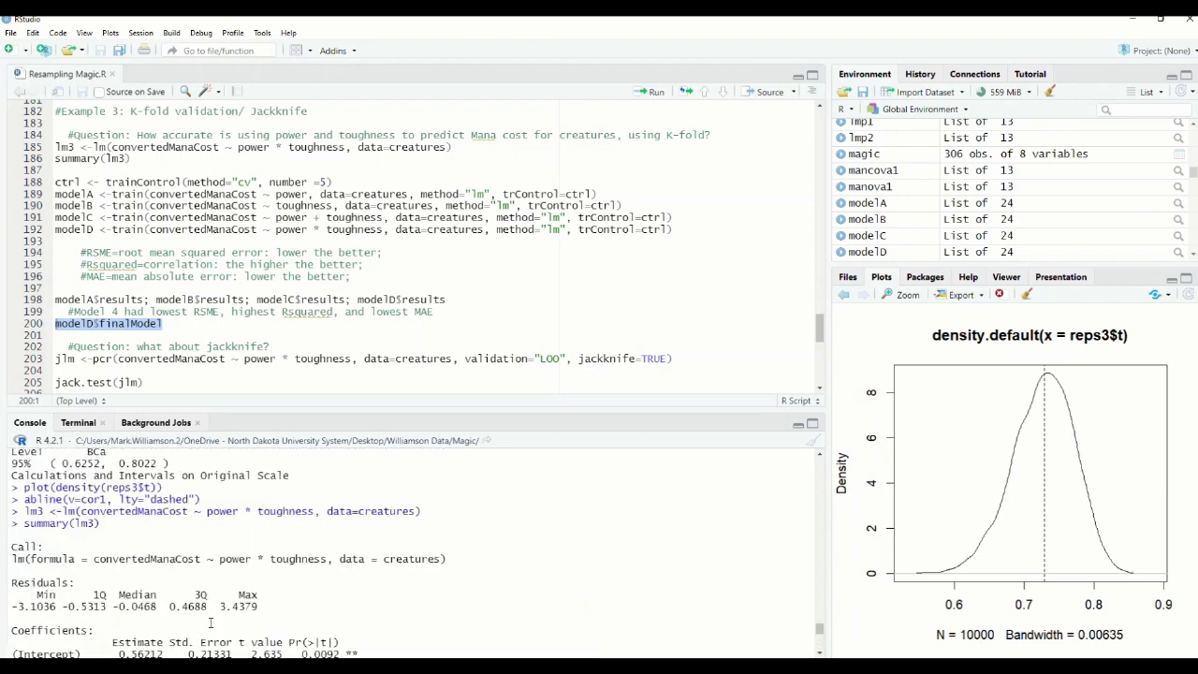
scroll(211, 622, "up", 6)
scroll(213, 614, "down", 6)
scroll(213, 614, "down", 3)
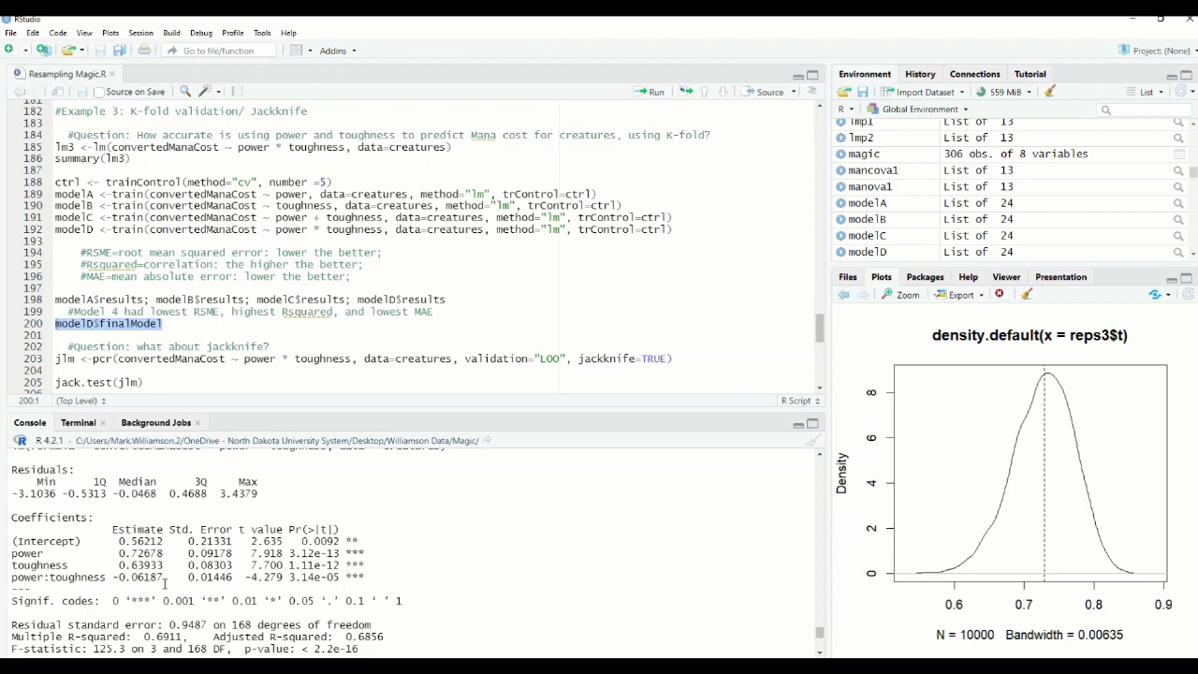
key("ctrl+Return")
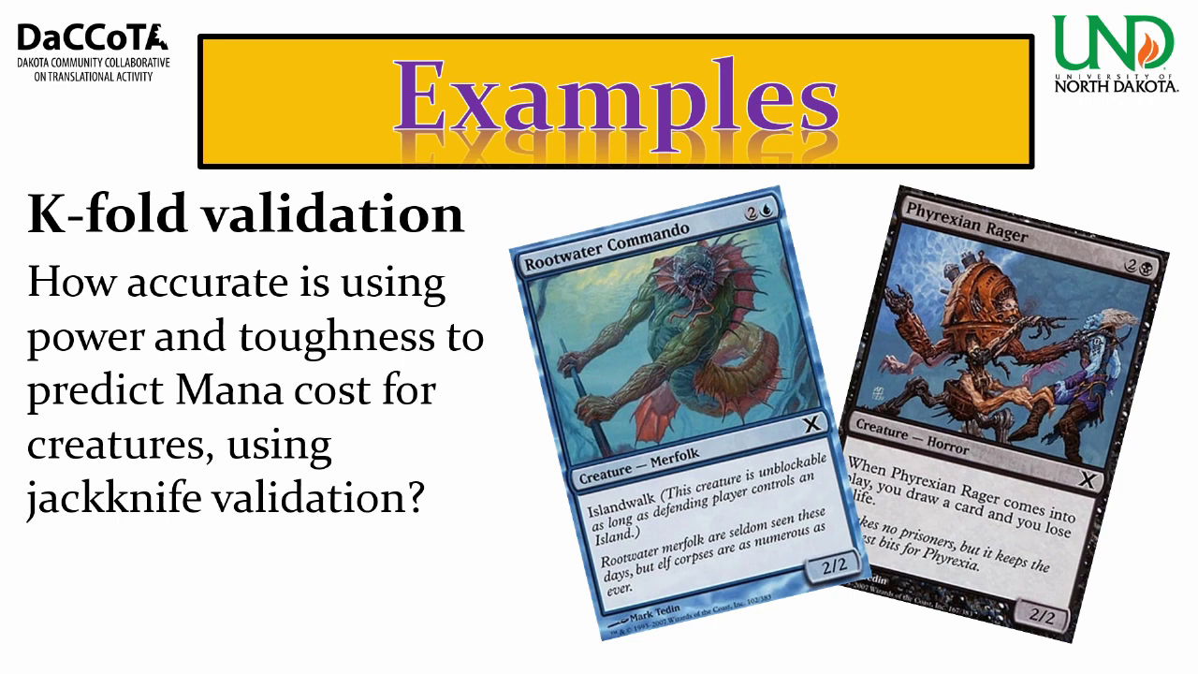
Draw a red underline beneath 'jackknife validation' on the K-fold validation examples slide.
left_click_drag(47, 517, 389, 524)
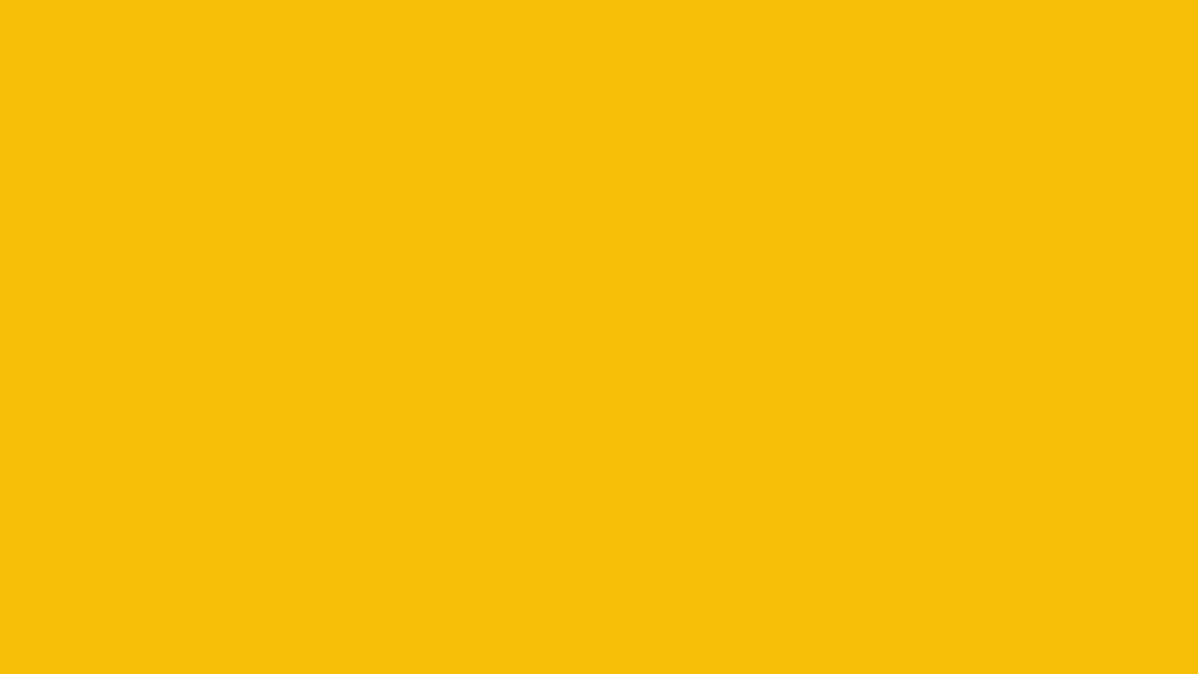
scroll(216, 321, "down", 3)
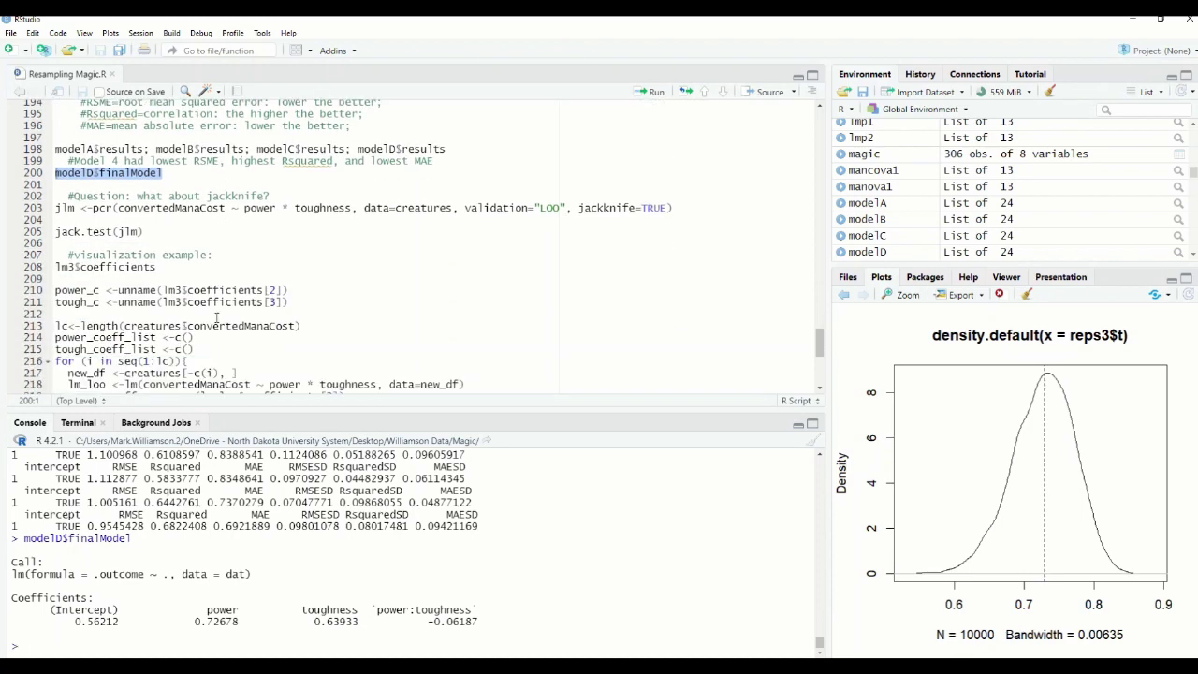
scroll(216, 320, "down", 3)
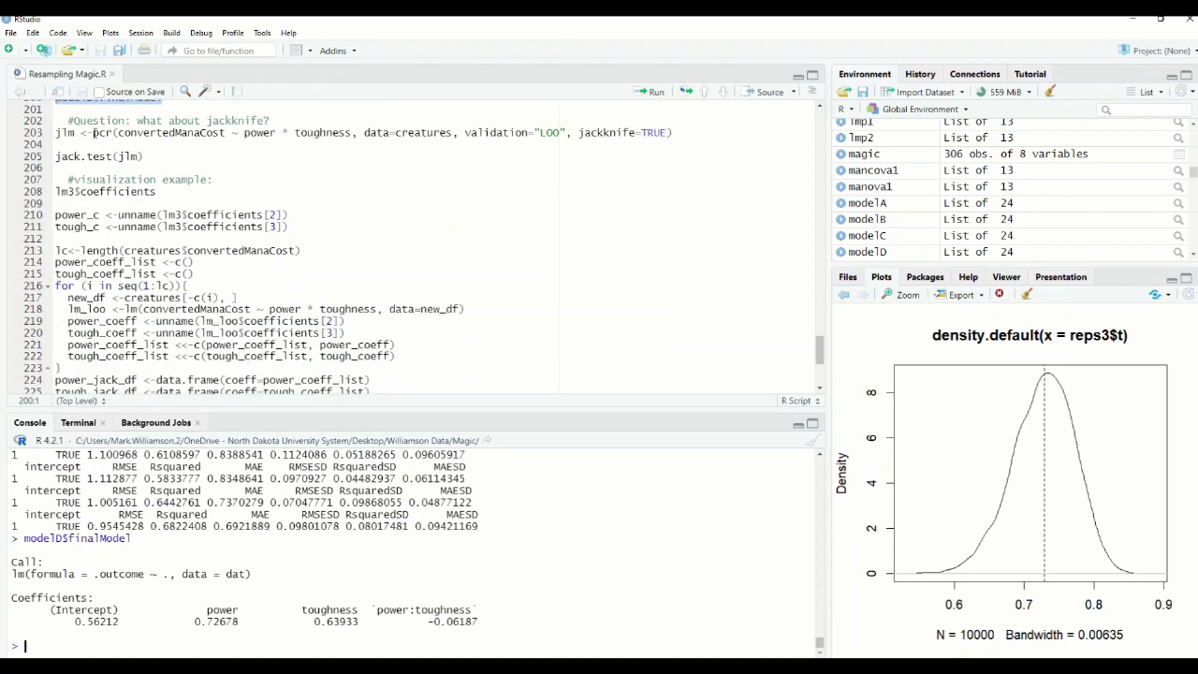
Fit jlm, a pcr model with leave-one-out validation and jackknife enabled.
double_click(101, 135)
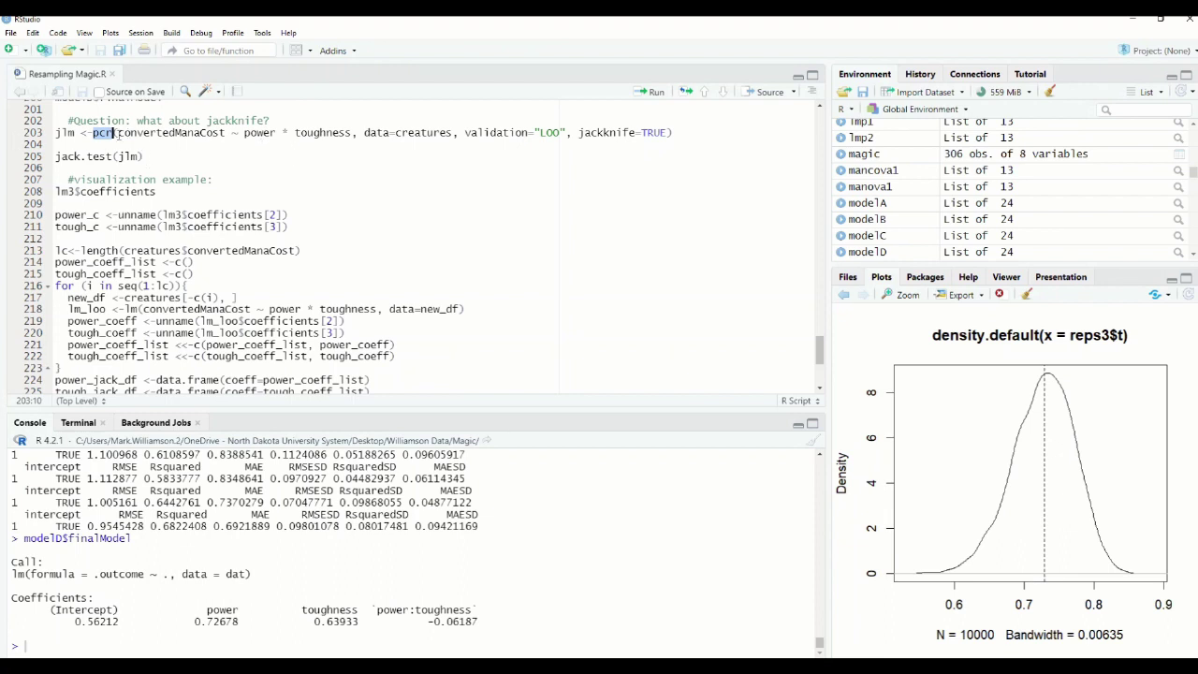
left_click_drag(117, 133, 351, 133)
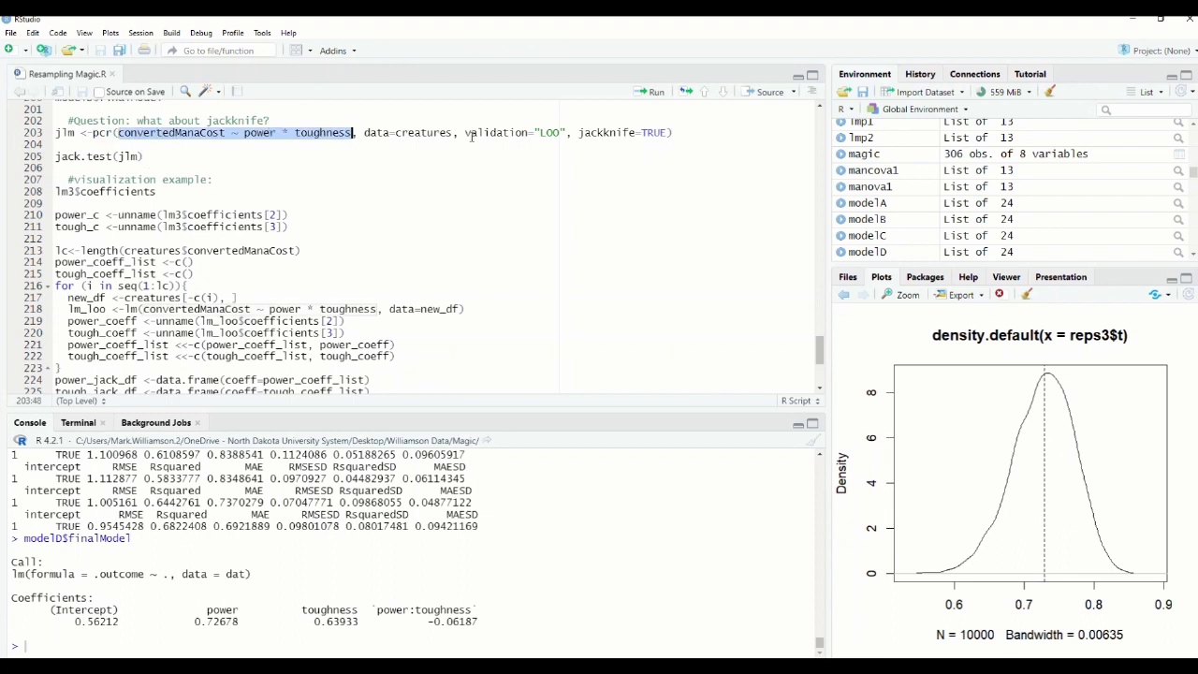
left_click_drag(465, 133, 567, 132)
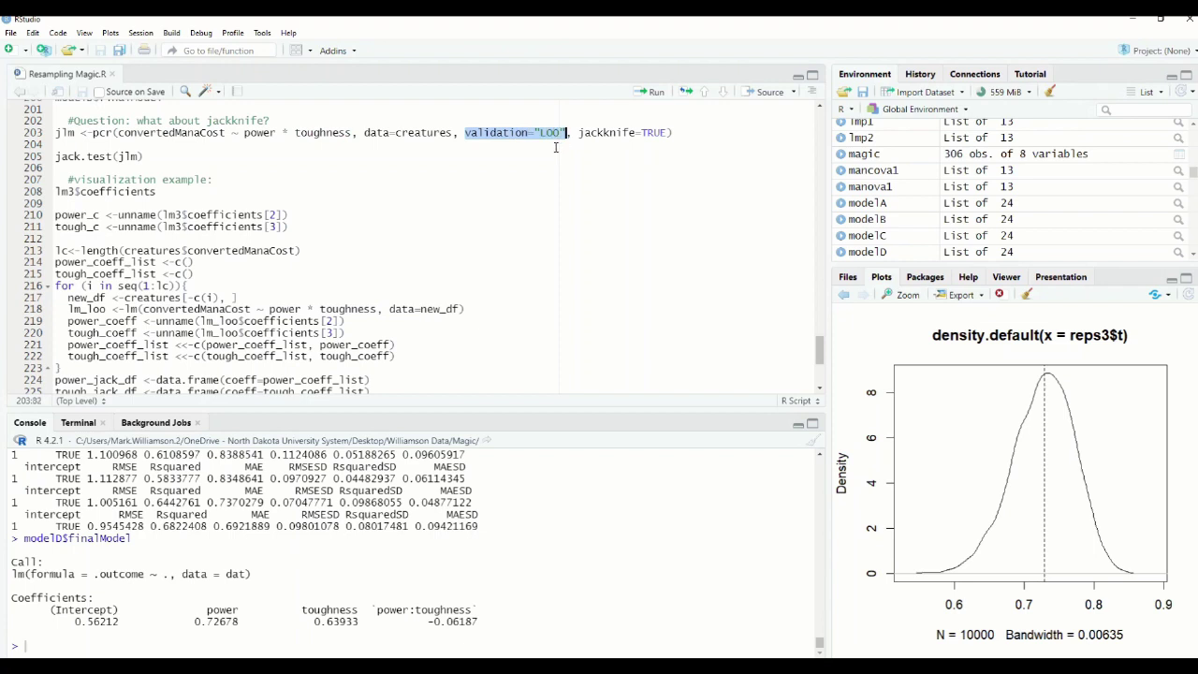
left_click_drag(577, 134, 55, 133)
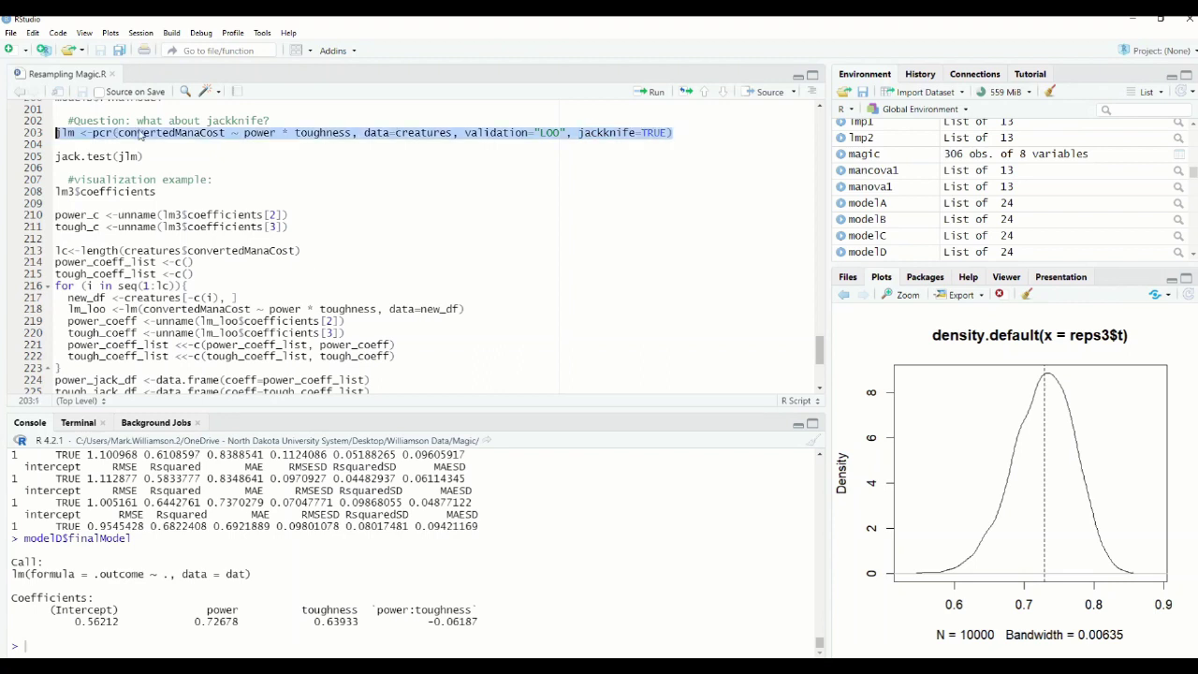
left_click(655, 94)
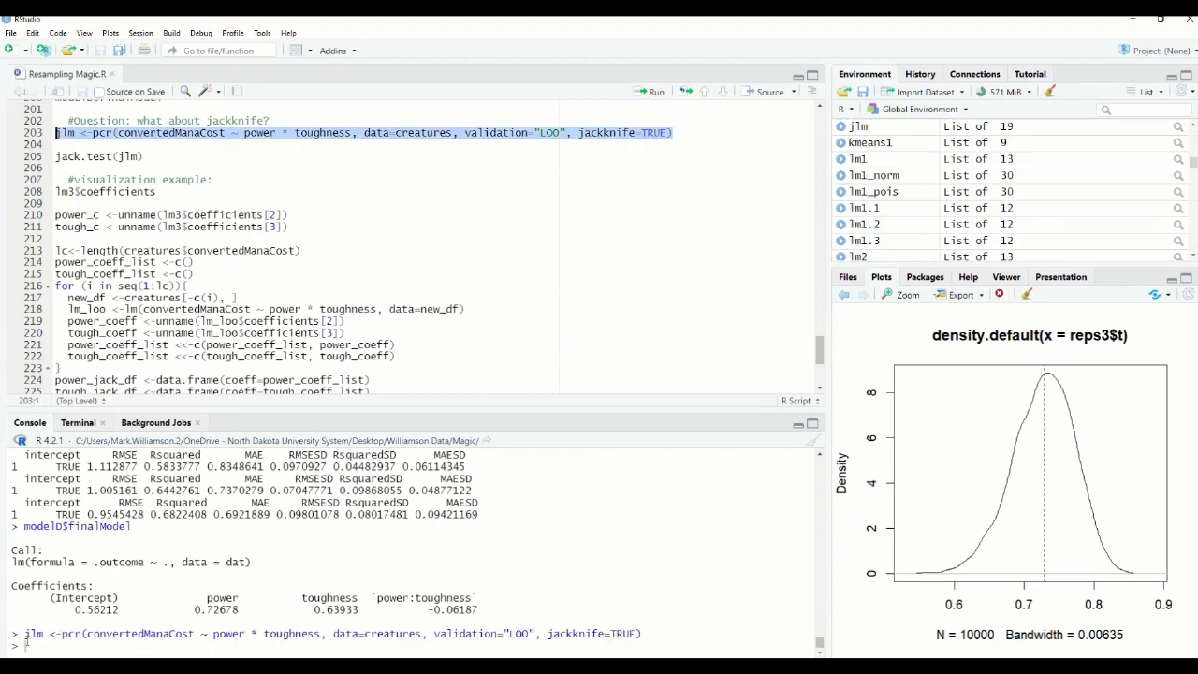
Run jack.test(jlm) and review the power t value 7.5379 in the significance table.
triple_click(97, 159)
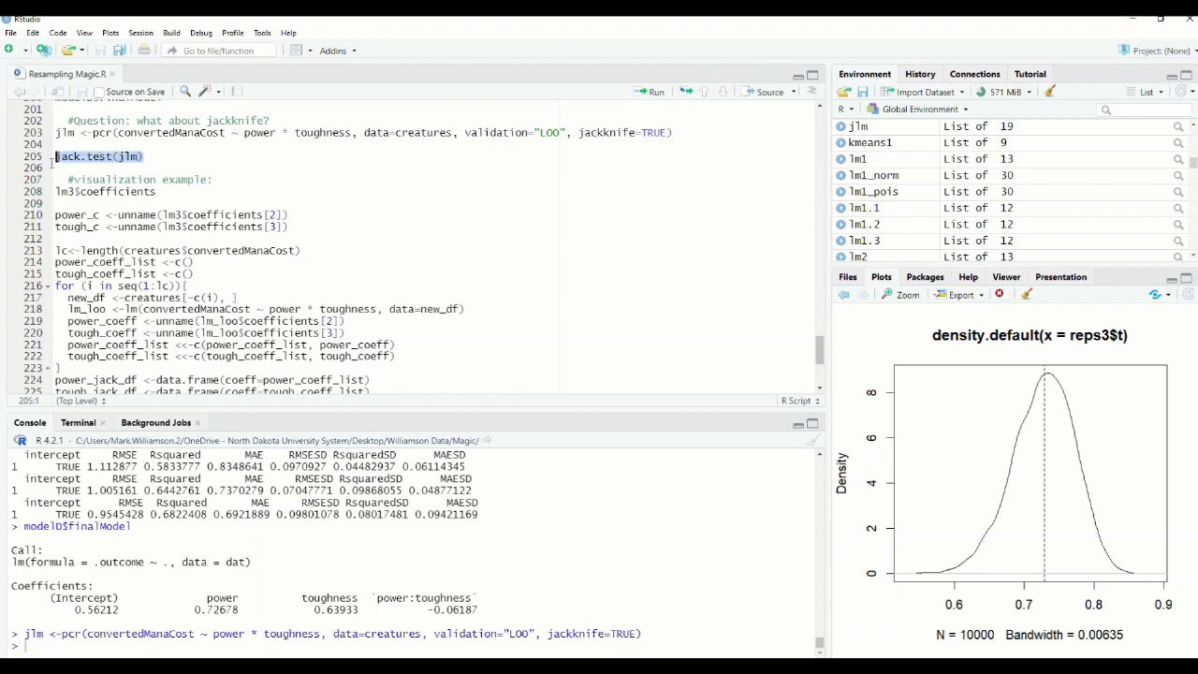
left_click_drag(143, 157, 55, 157)
left_click(655, 93)
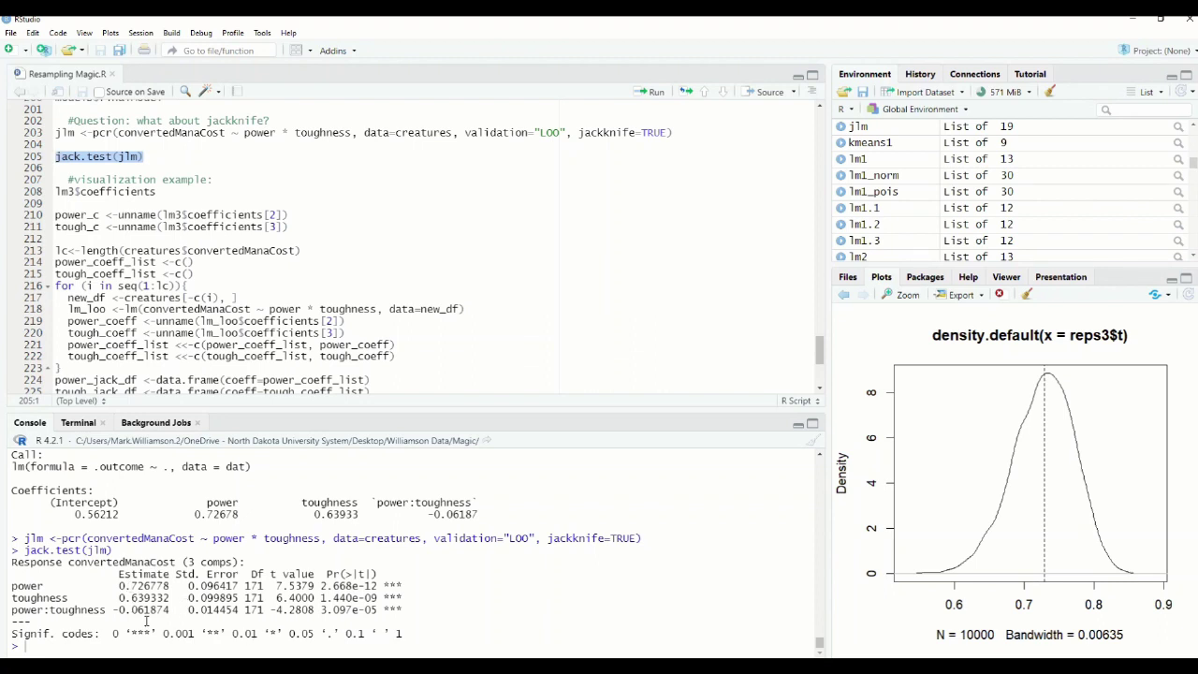
mouse_move(277, 585)
left_mouse_down()
mouse_move(318, 609)
mouse_move(283, 599)
left_mouse_up()
left_click(281, 598)
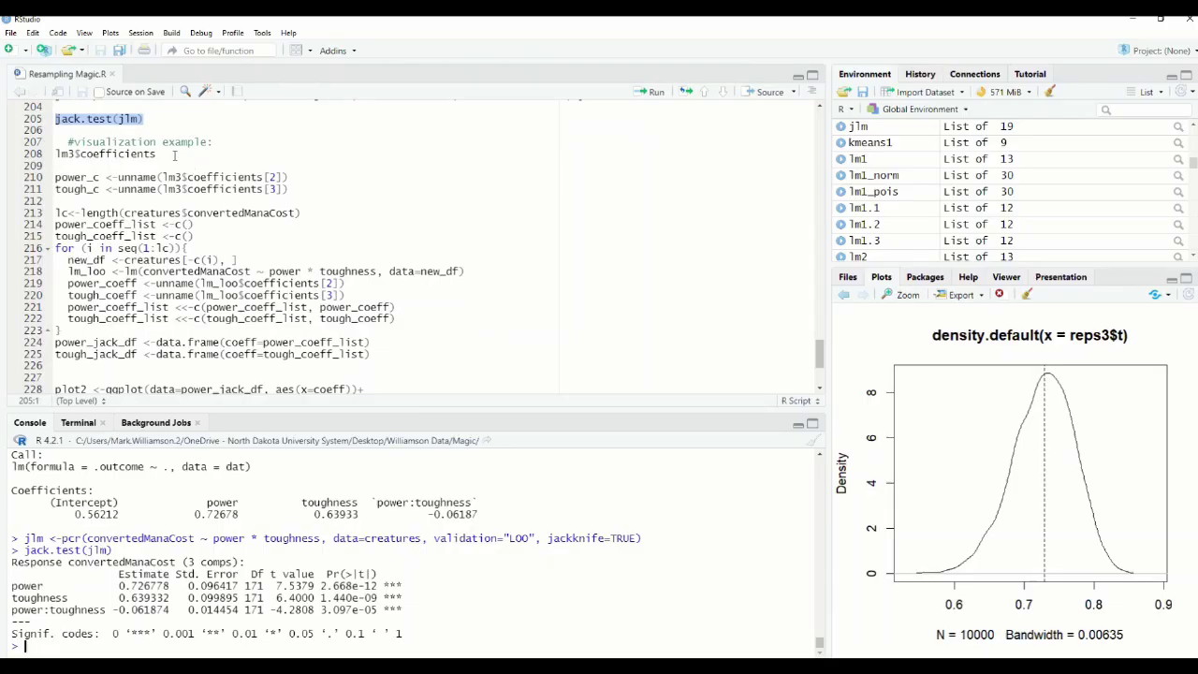
left_click_drag(173, 156, 54, 155)
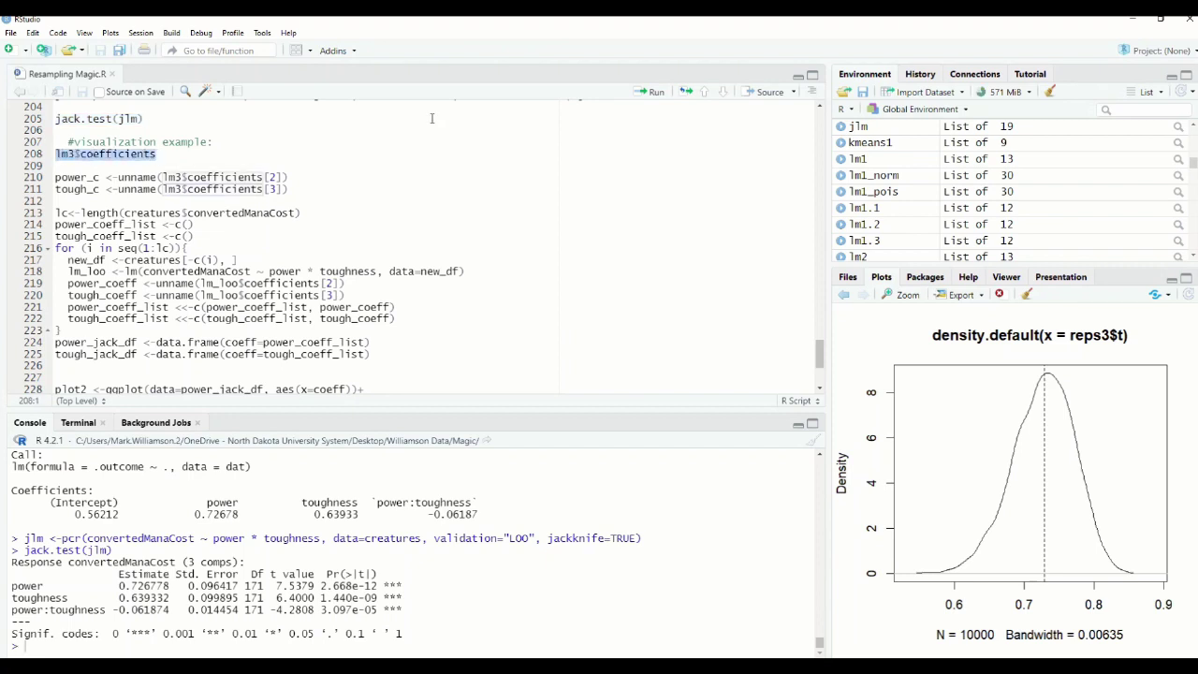
Print lm3$coefficients, noting power 0.72677776 and toughness 0.63933174.
left_click(653, 91)
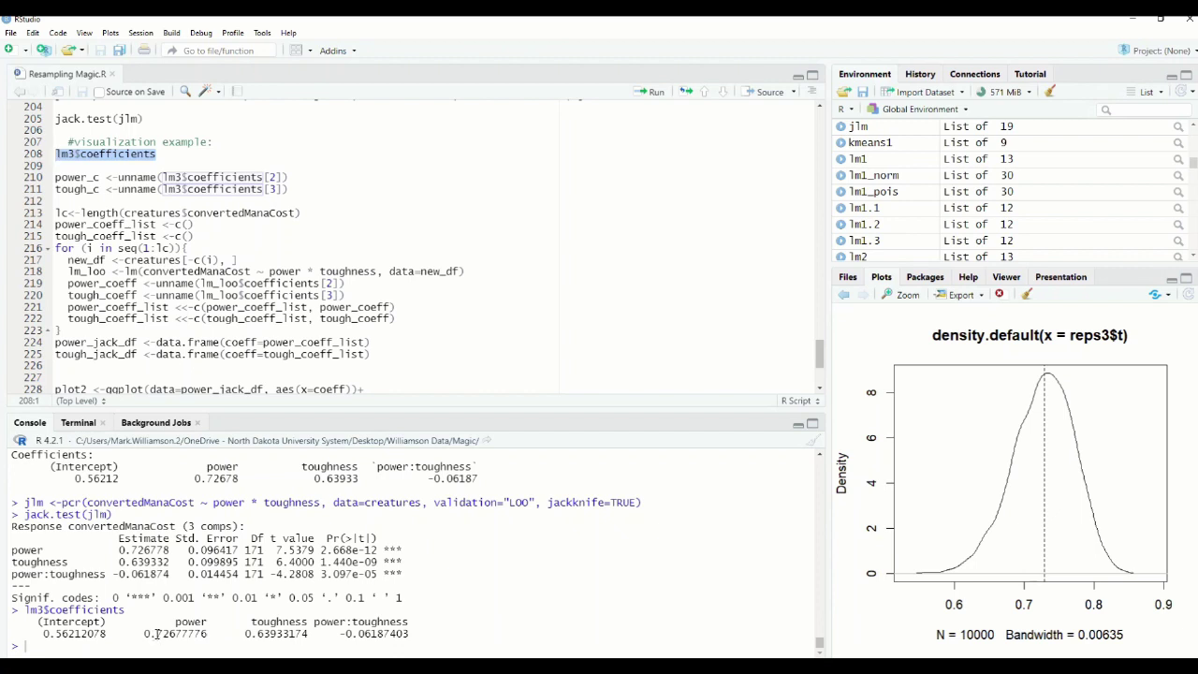
left_click_drag(157, 634, 176, 634)
left_click_drag(258, 633, 370, 634)
left_click(159, 202)
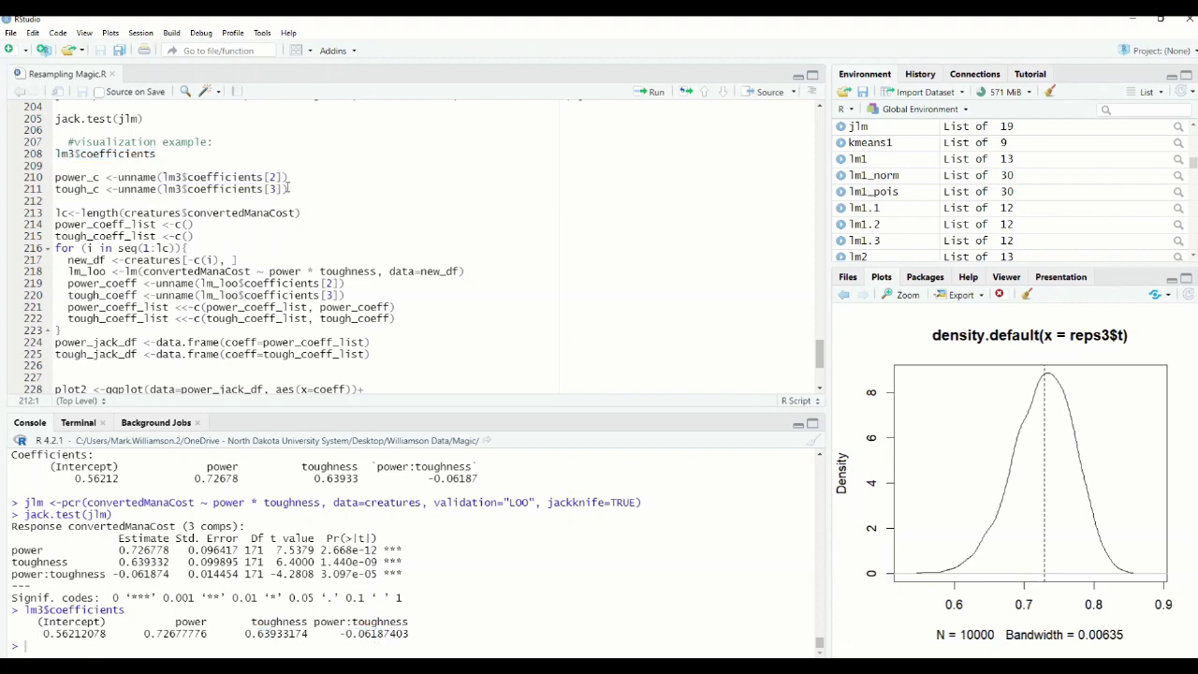
Store the power and toughness coefficients as power_c and tough_c.
left_click_drag(296, 188, 54, 177)
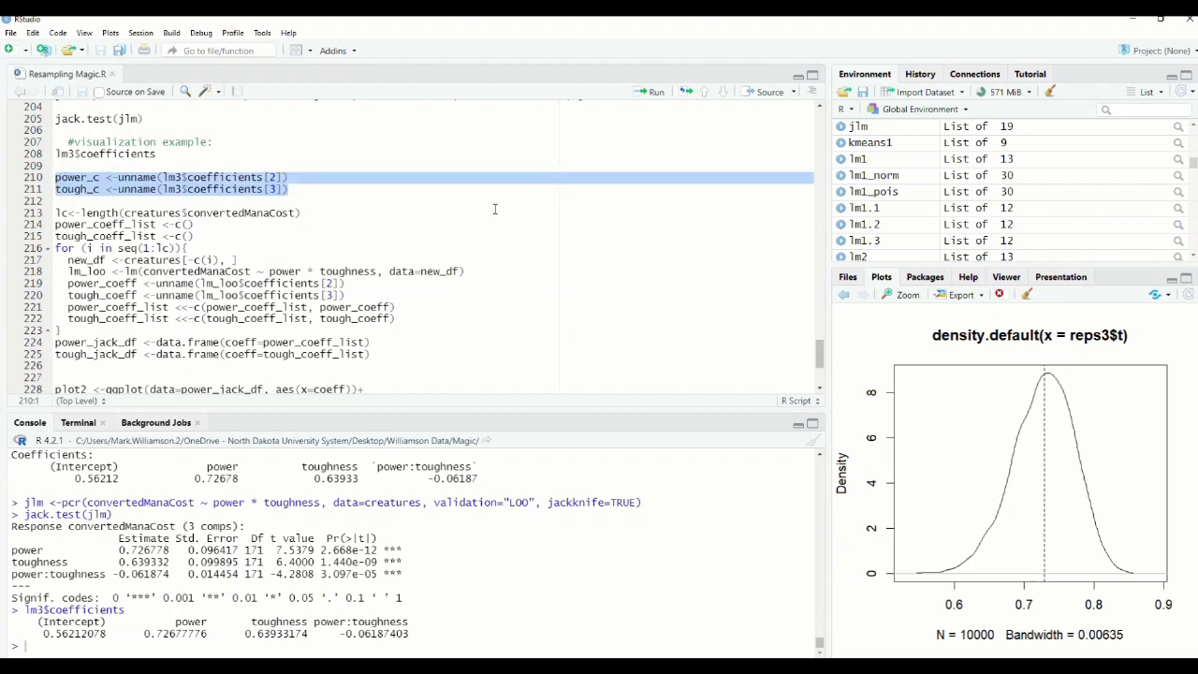
left_click(653, 92)
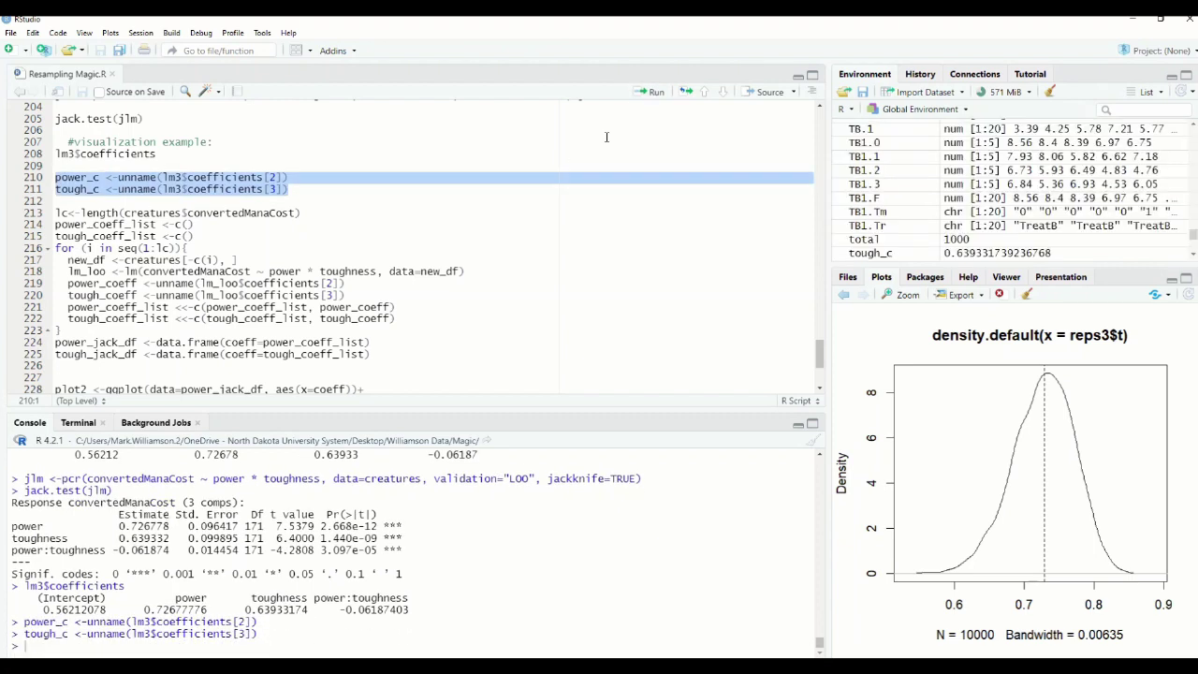
left_click(164, 190)
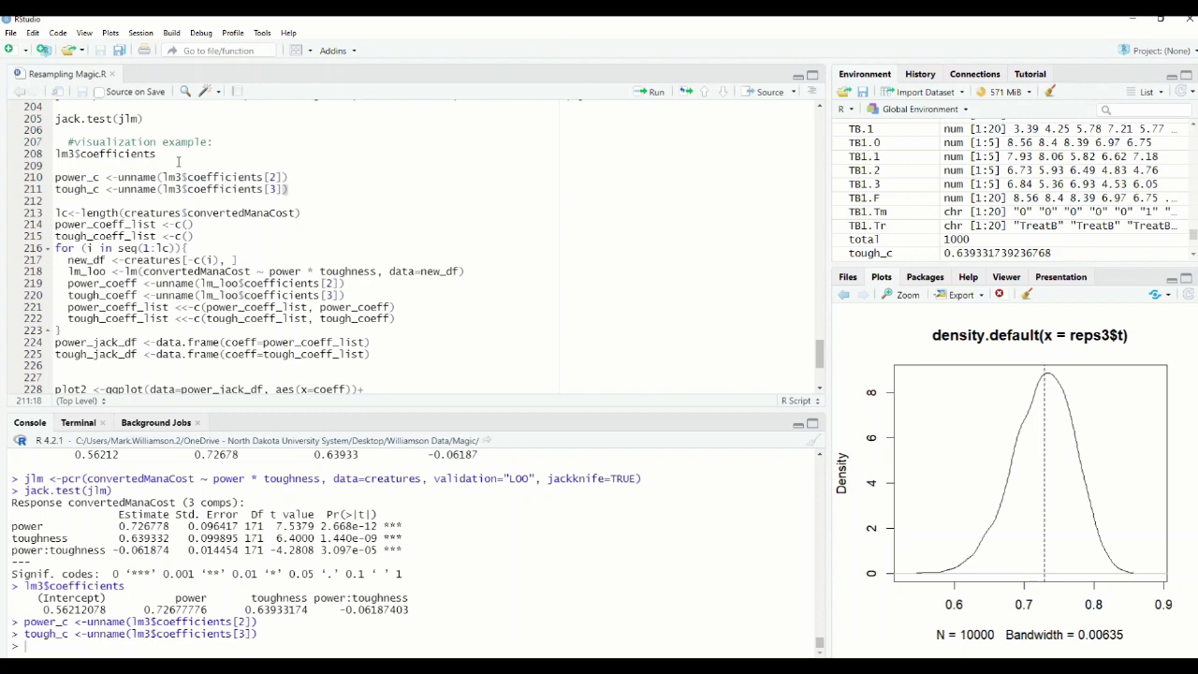
scroll(74, 224, "down", 1)
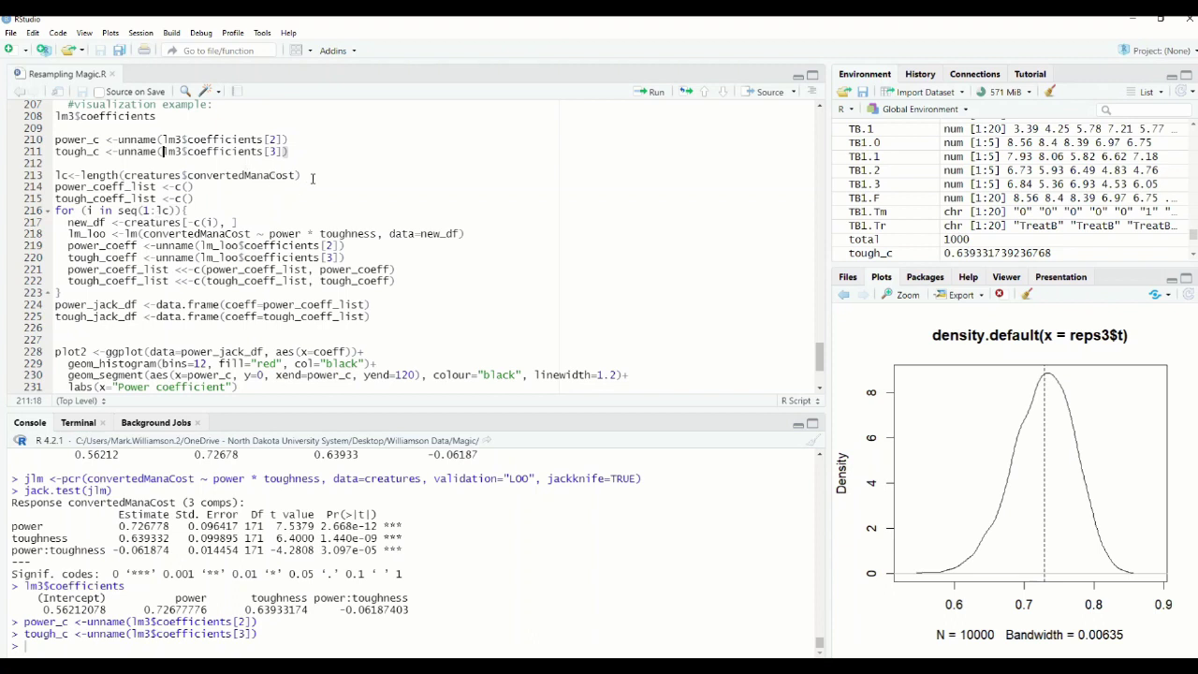
Compute lc, the creature count, and create empty power_coeff_list and tough_coeff_list.
left_click_drag(301, 175, 55, 175)
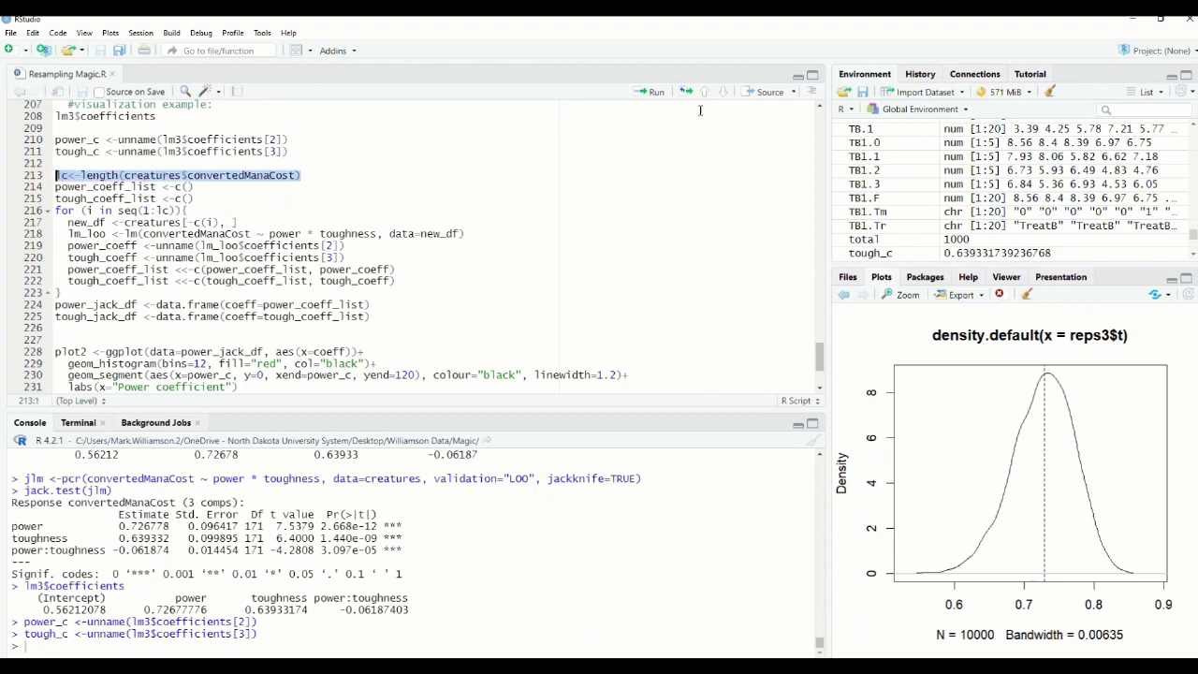
left_click(655, 90)
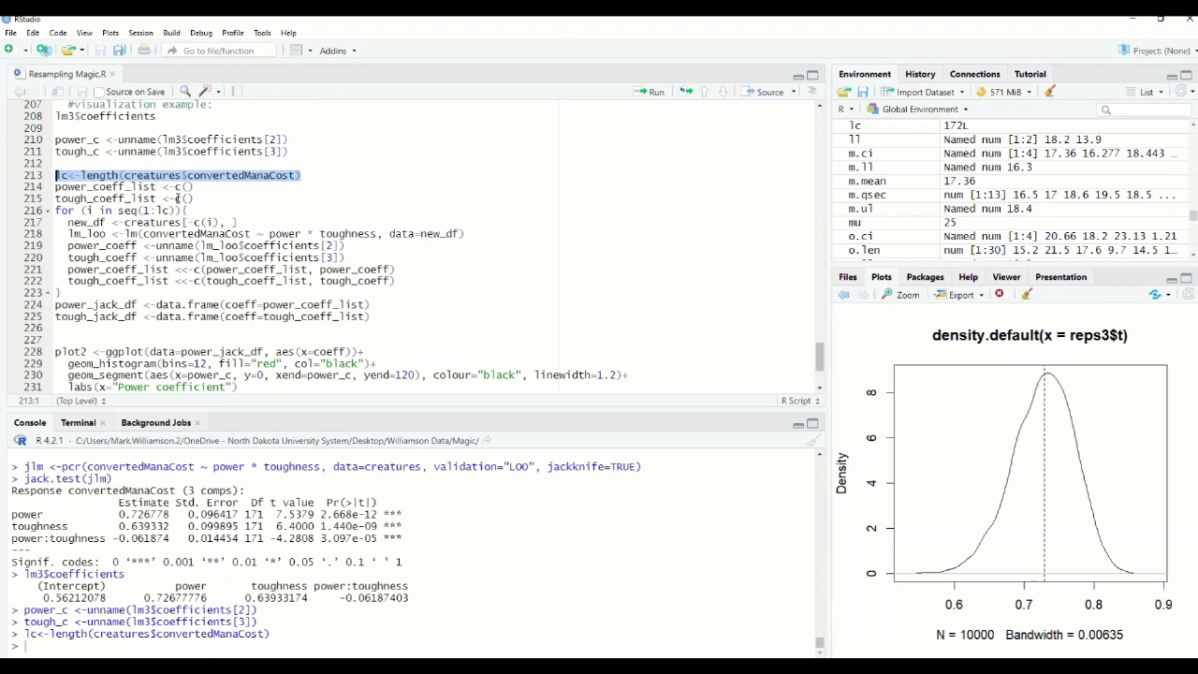
left_click(200, 190)
left_click_drag(202, 198, 54, 187)
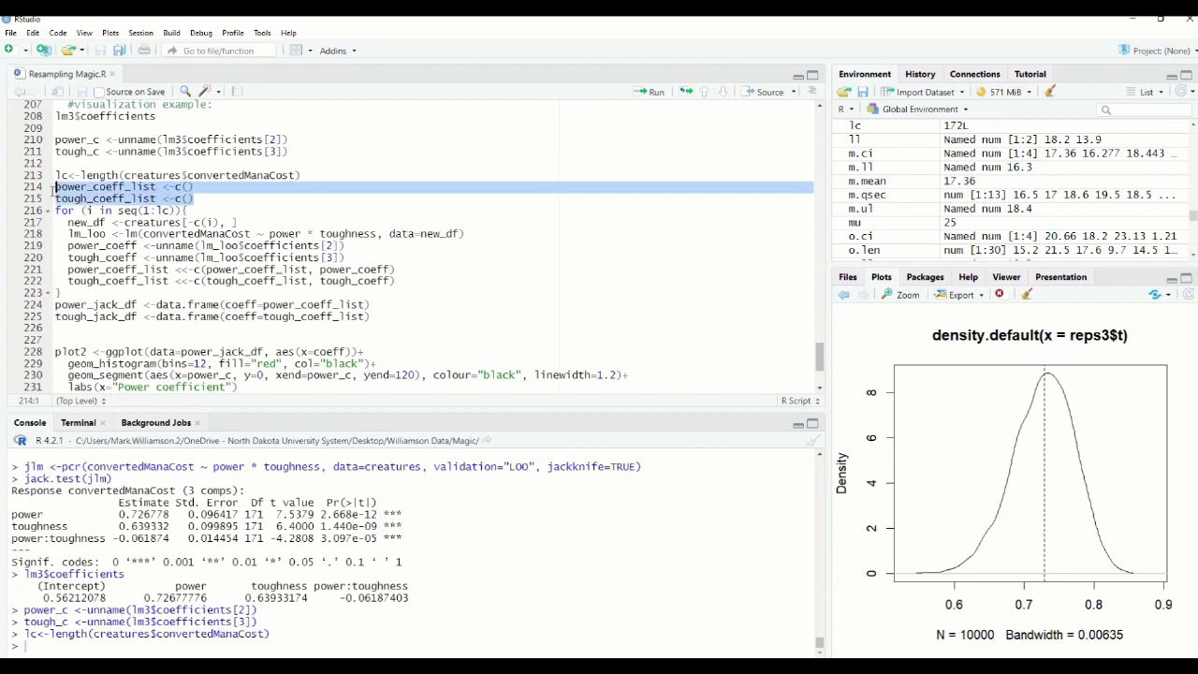
left_click(658, 93)
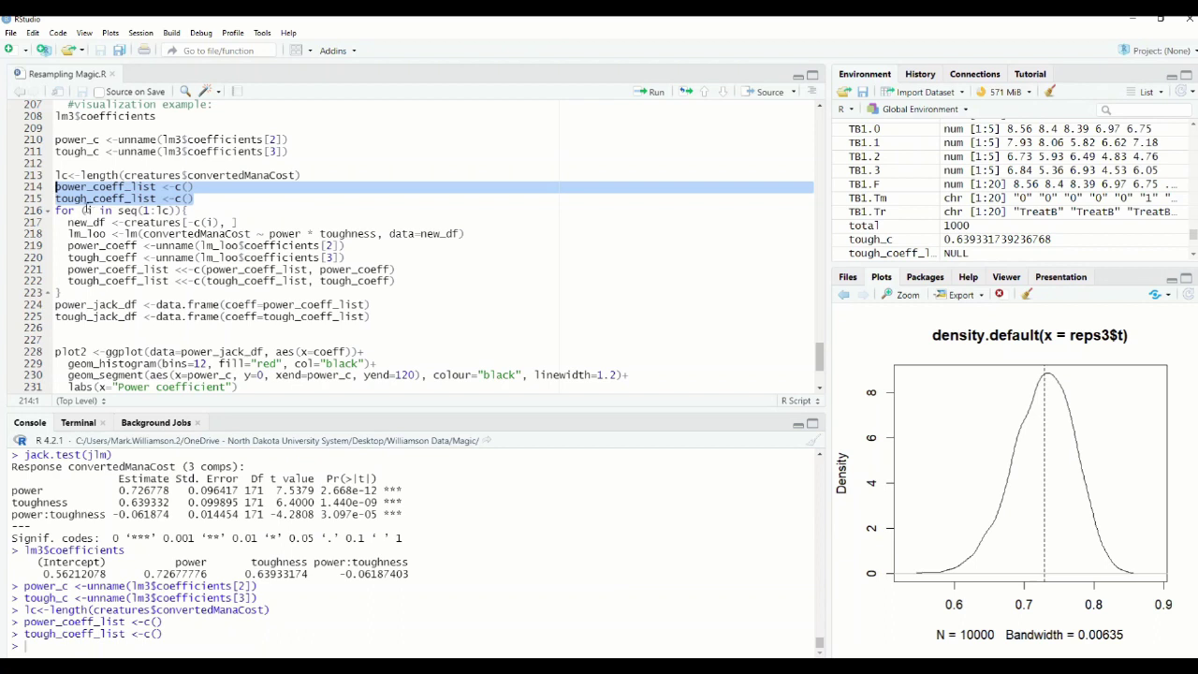
Walk through the leave-one-out for loop, from dropping index i to the list appends.
left_click(161, 210)
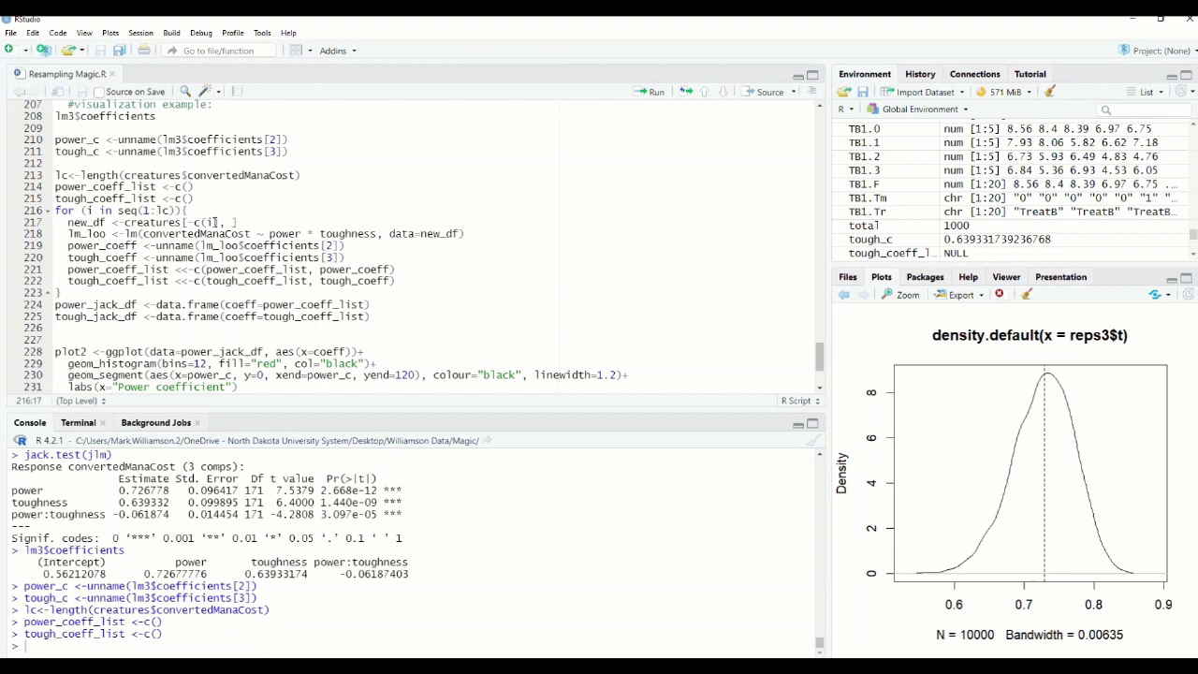
left_click(210, 223)
double_click(210, 222)
left_click(257, 219)
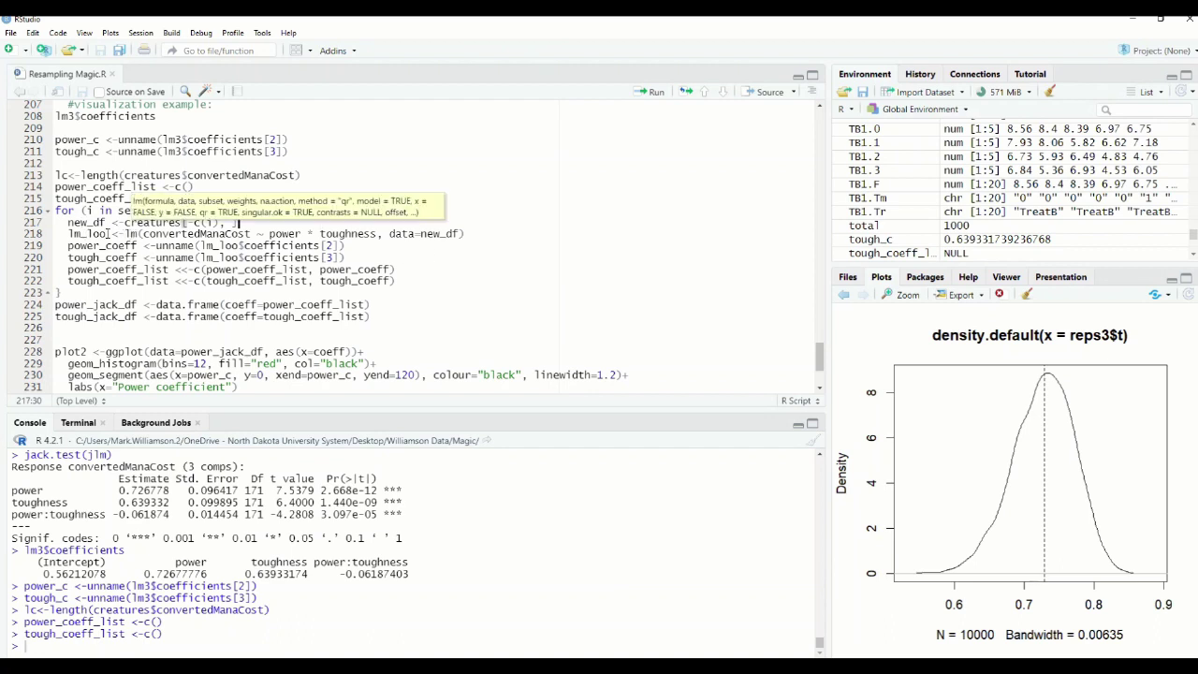
left_click(80, 246)
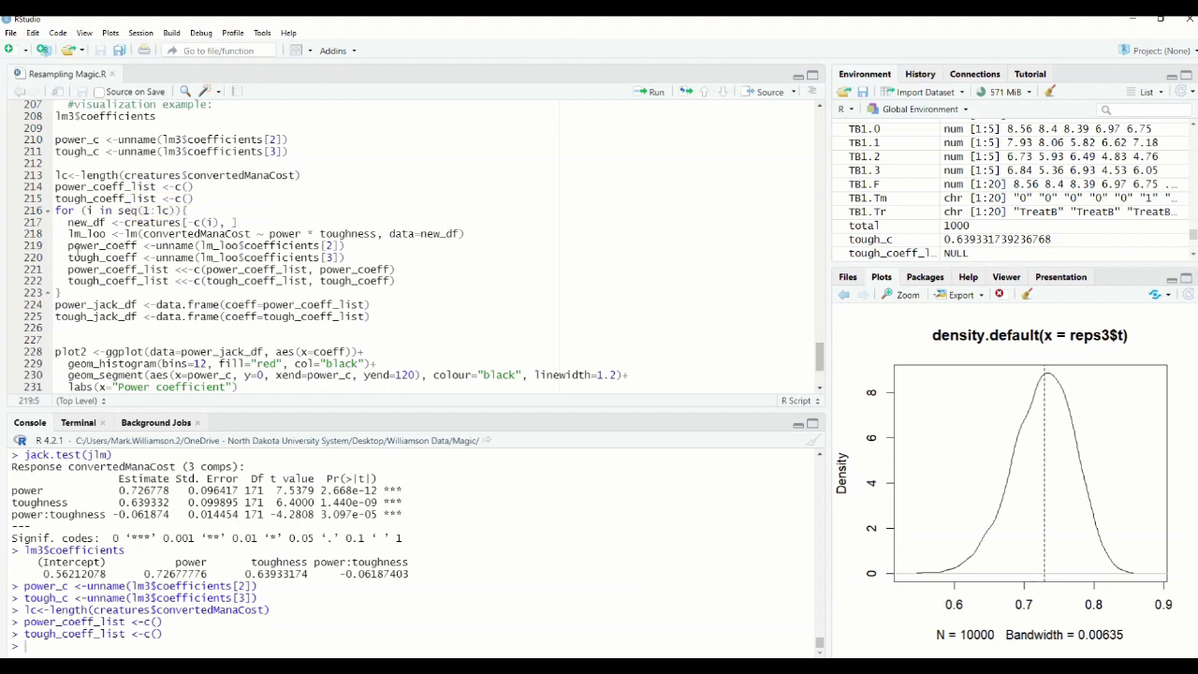
left_click(68, 246)
left_click(69, 257)
left_click(69, 270)
Run the jackknife block, lines 213–225, to build power_jack_df and tough_jack_df.
left_click_drag(371, 317, 52, 175)
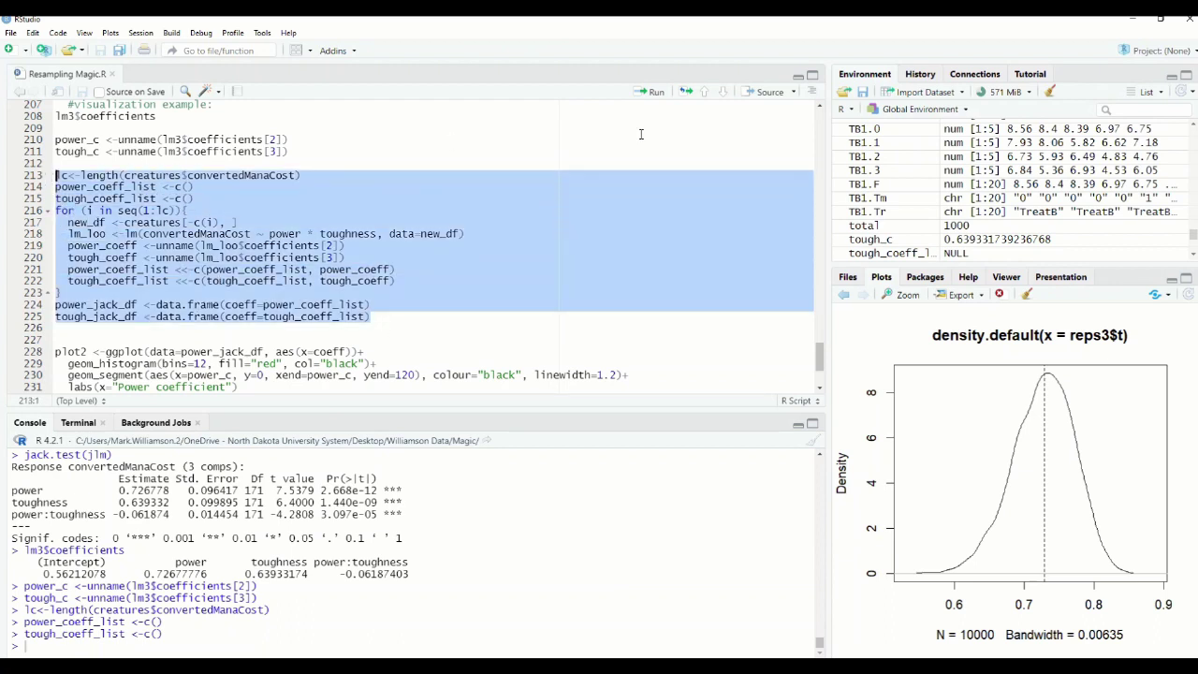
left_click(655, 93)
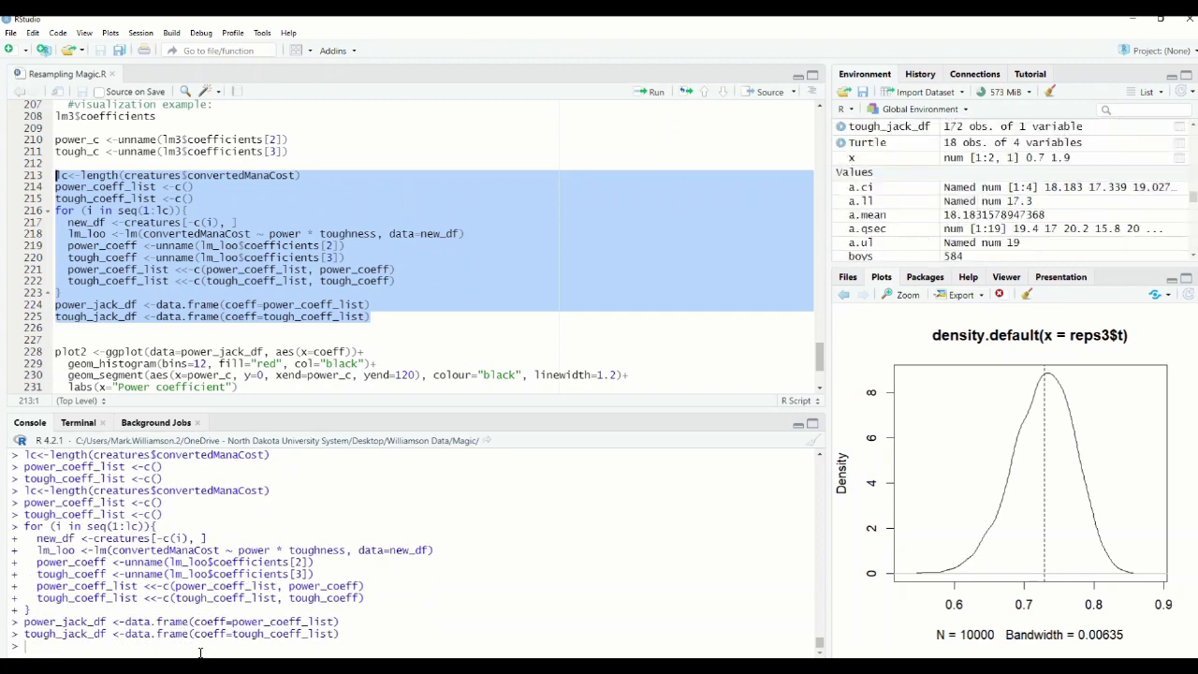
left_click(99, 305)
key("Down")
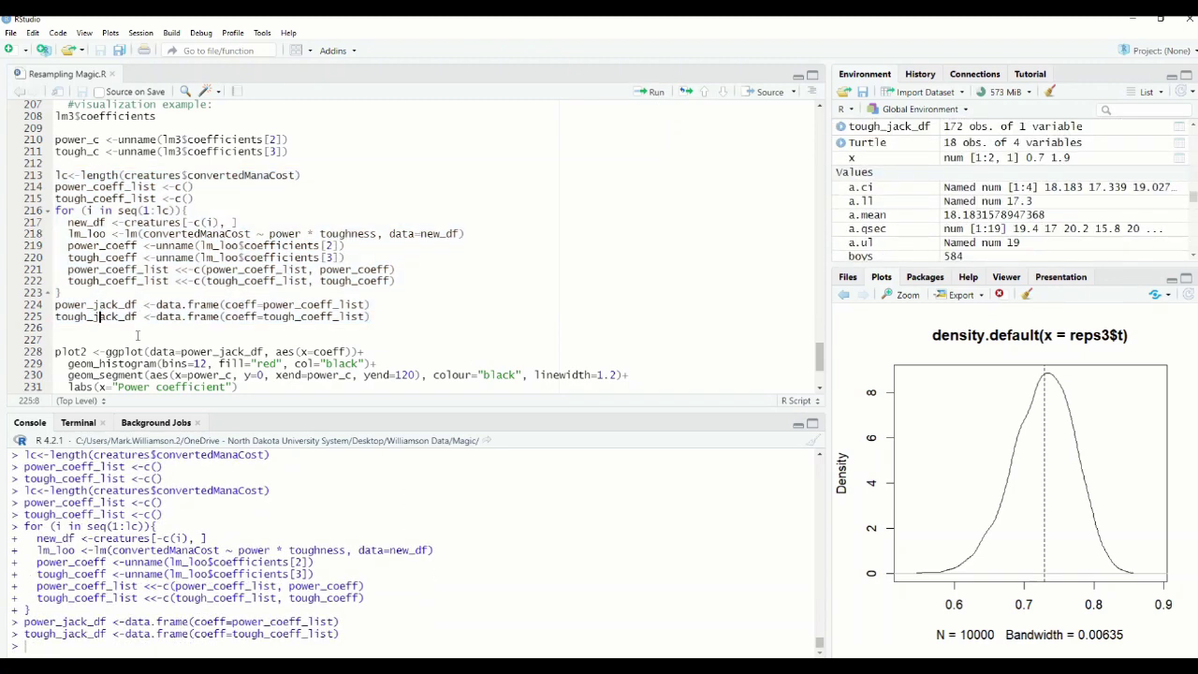
scroll(138, 339, "down", 1)
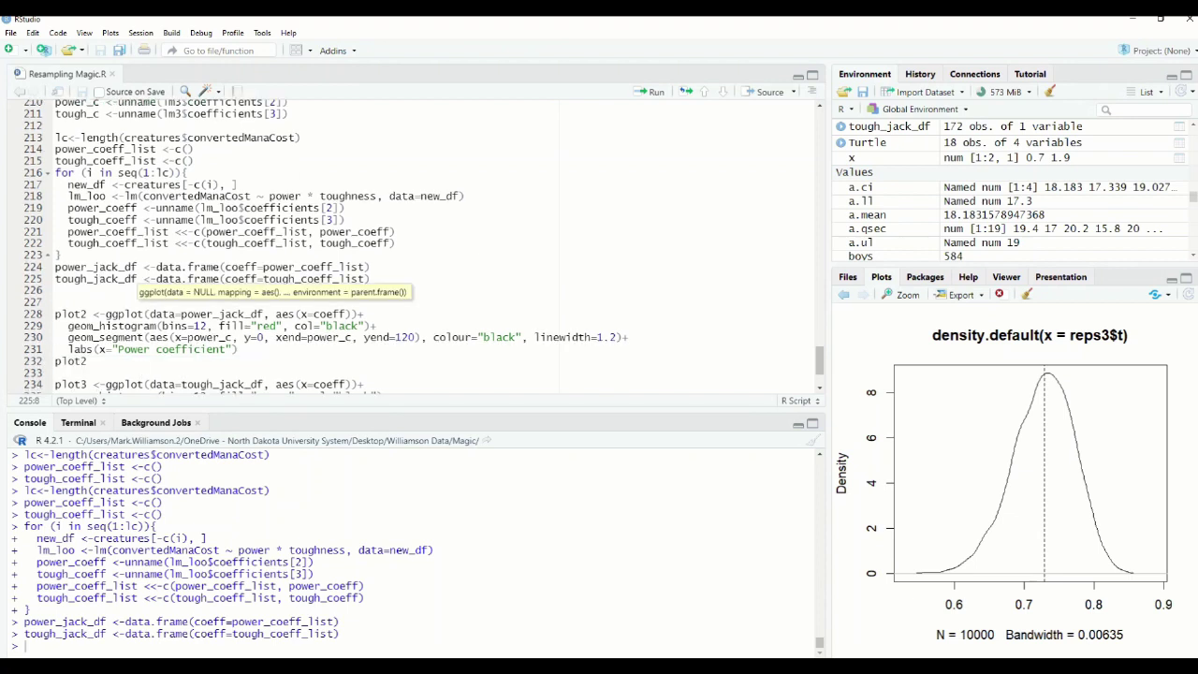
Confirm power_jack_df$coeff and creatures$convertedManaCost both have length 172.
left_click(60, 648)
type("length(power")
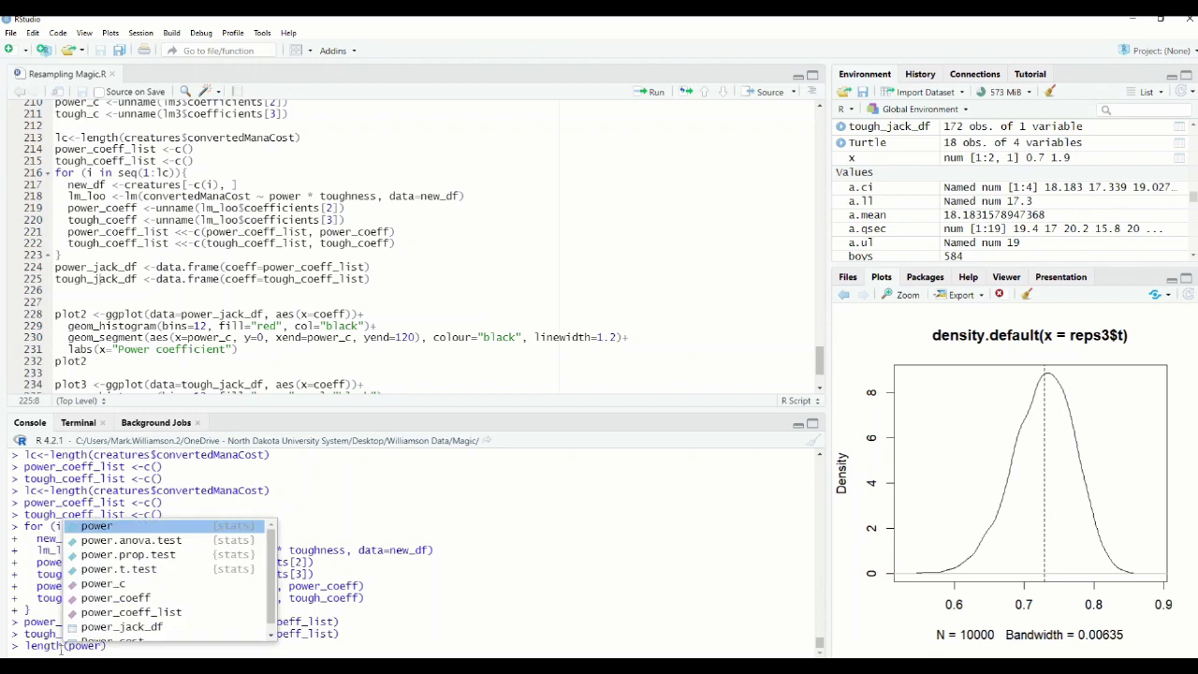
left_click(94, 613)
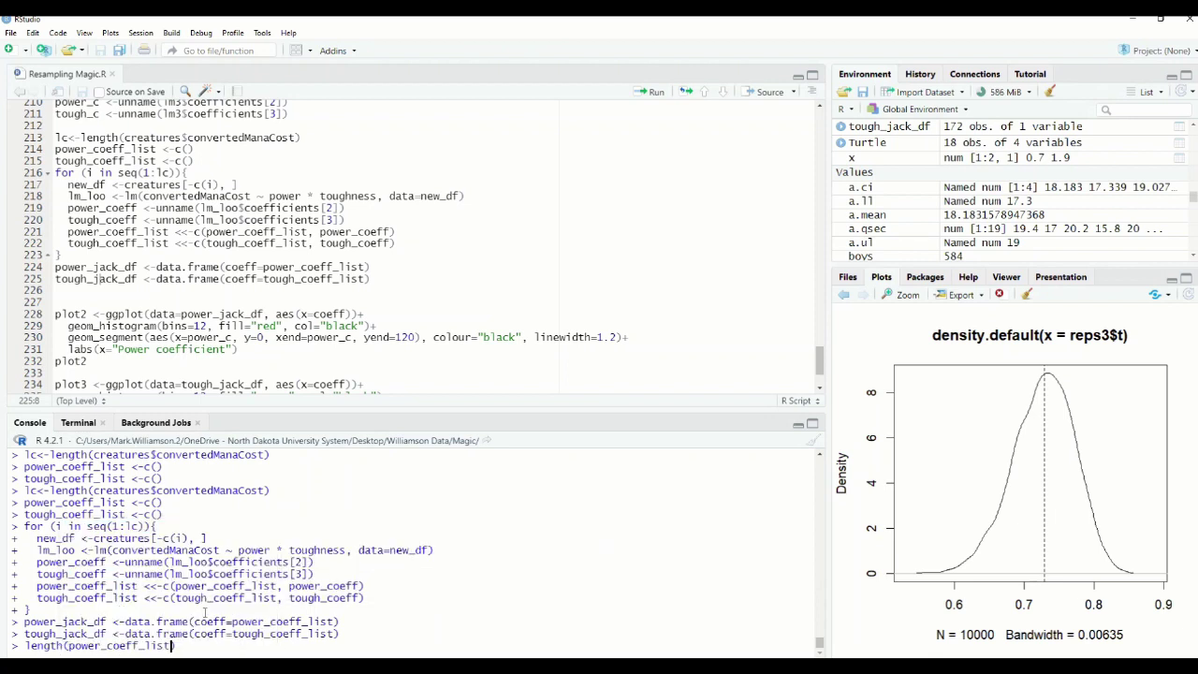
key("BackSpace")
key("BackSpace")
key("BackSpace")
key("BackSpace")
key("BackSpace")
key("BackSpace")
key("BackSpace")
key("BackSpace")
key("BackSpace")
key("BackSpace")
key("BackSpace")
key("BackSpace")
type("_jack_df$")
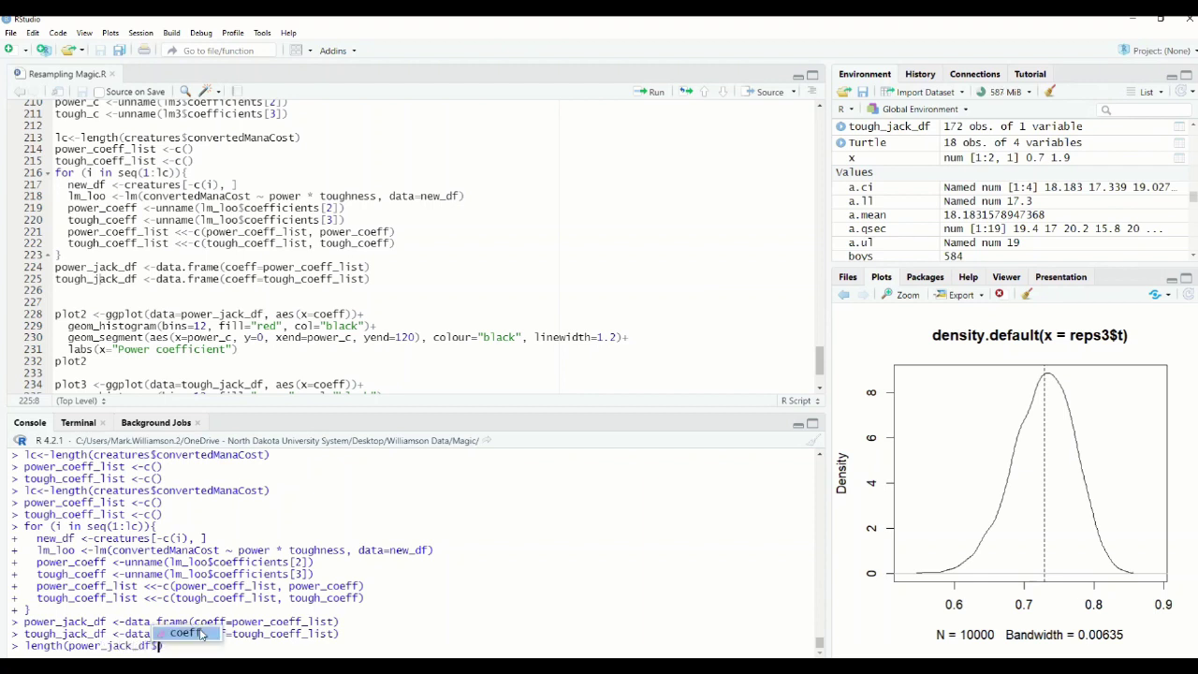
type("c")
type("oeff)")
key("Return")
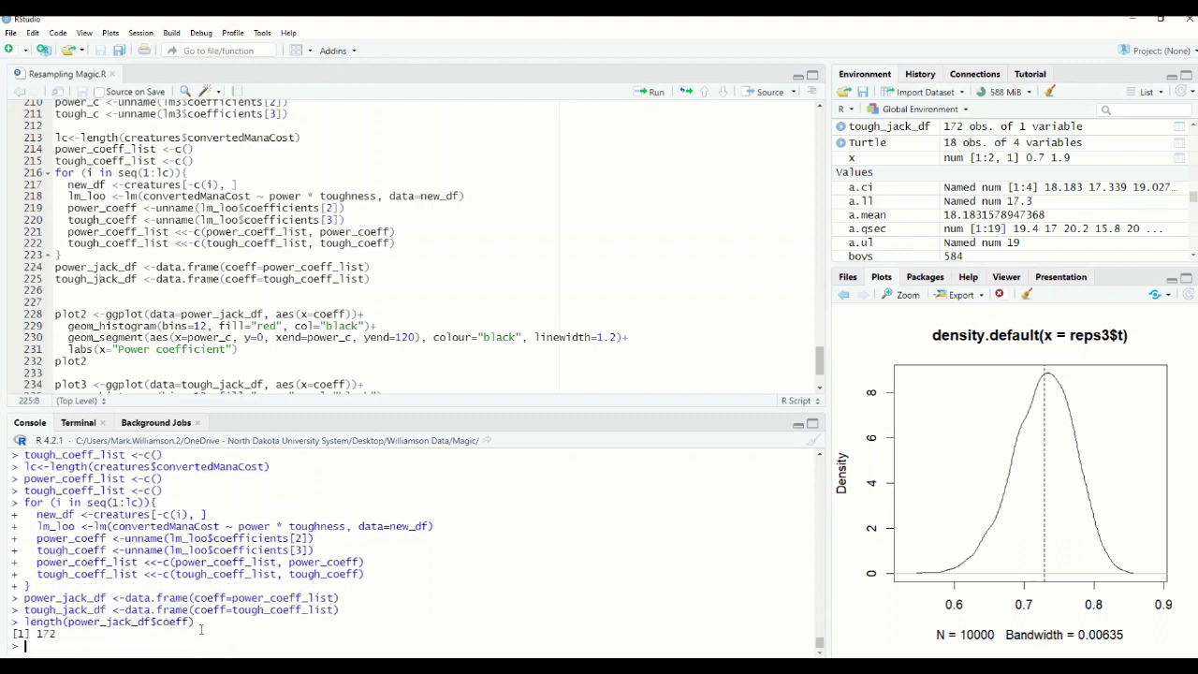
type("leng")
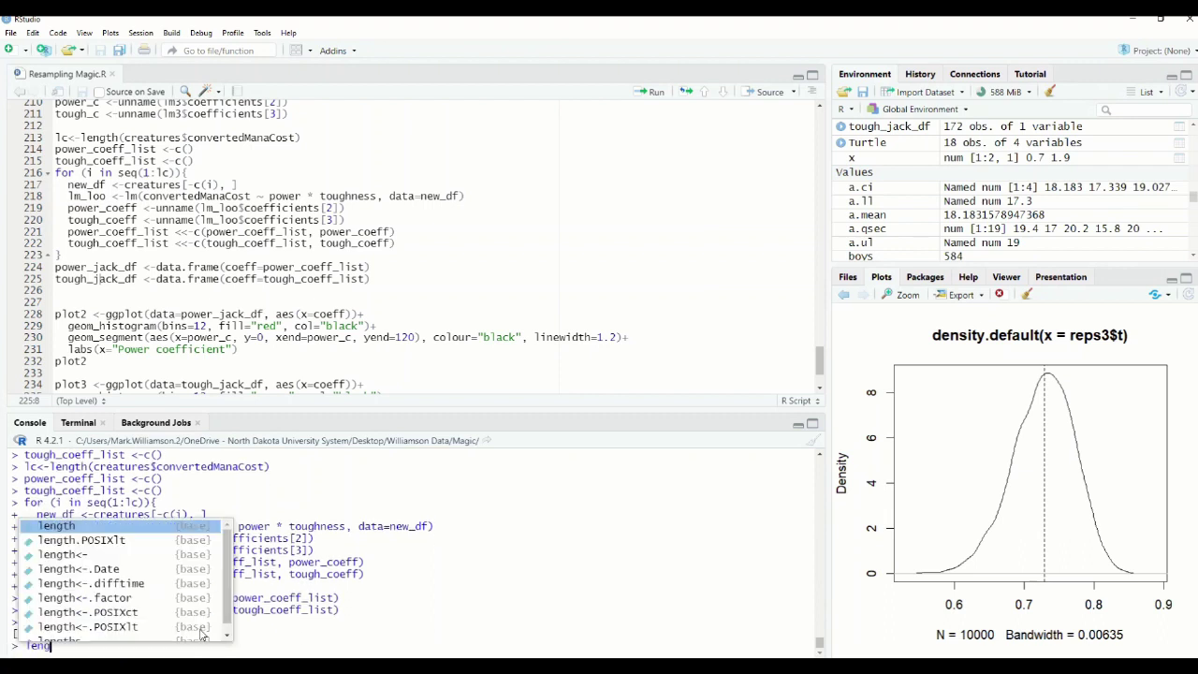
type("th(creatures")
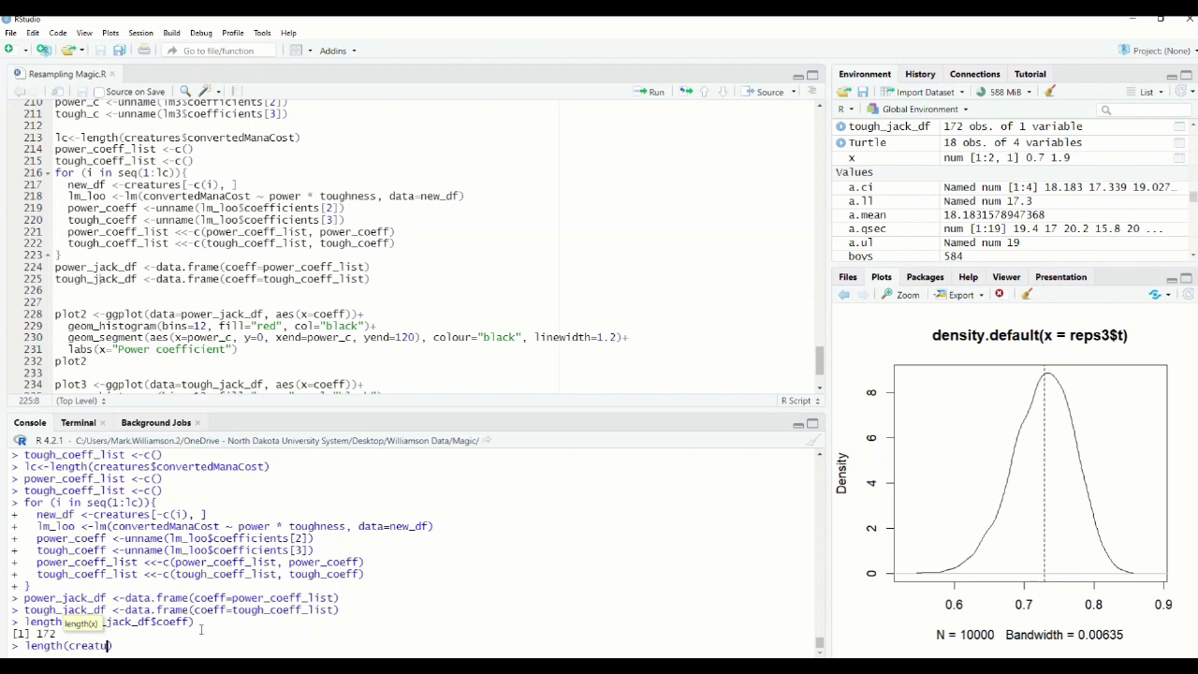
type("$")
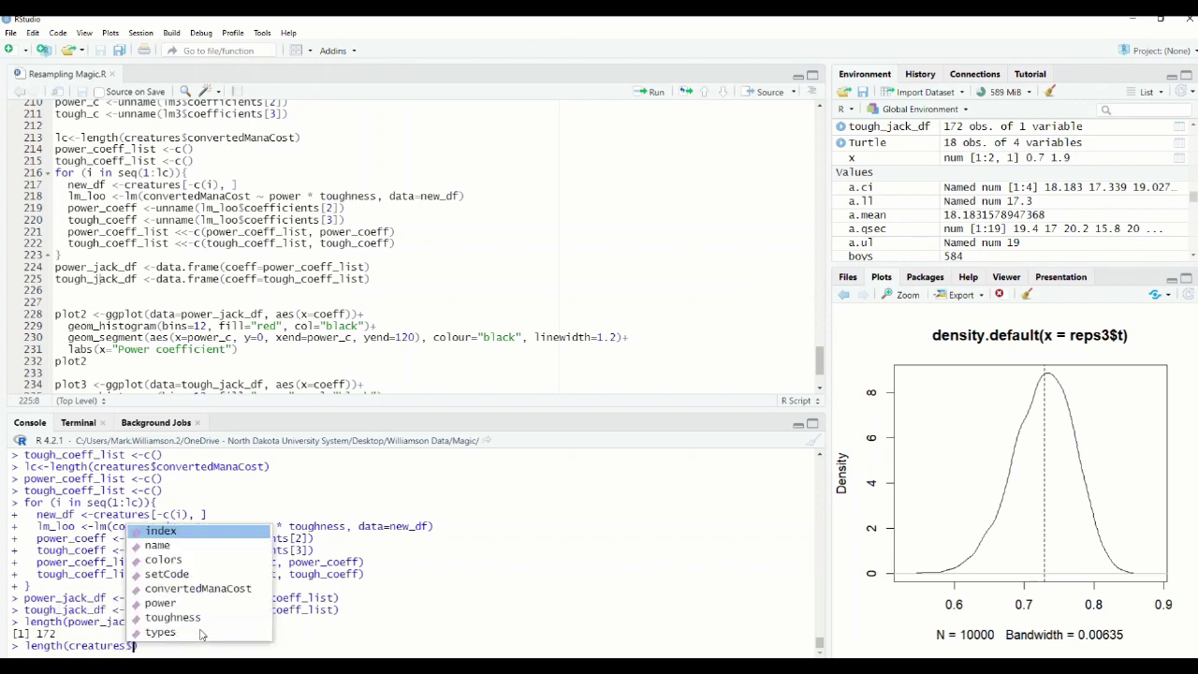
key("Down")
key("Down")
key("Down")
key("Down")
key("Return")
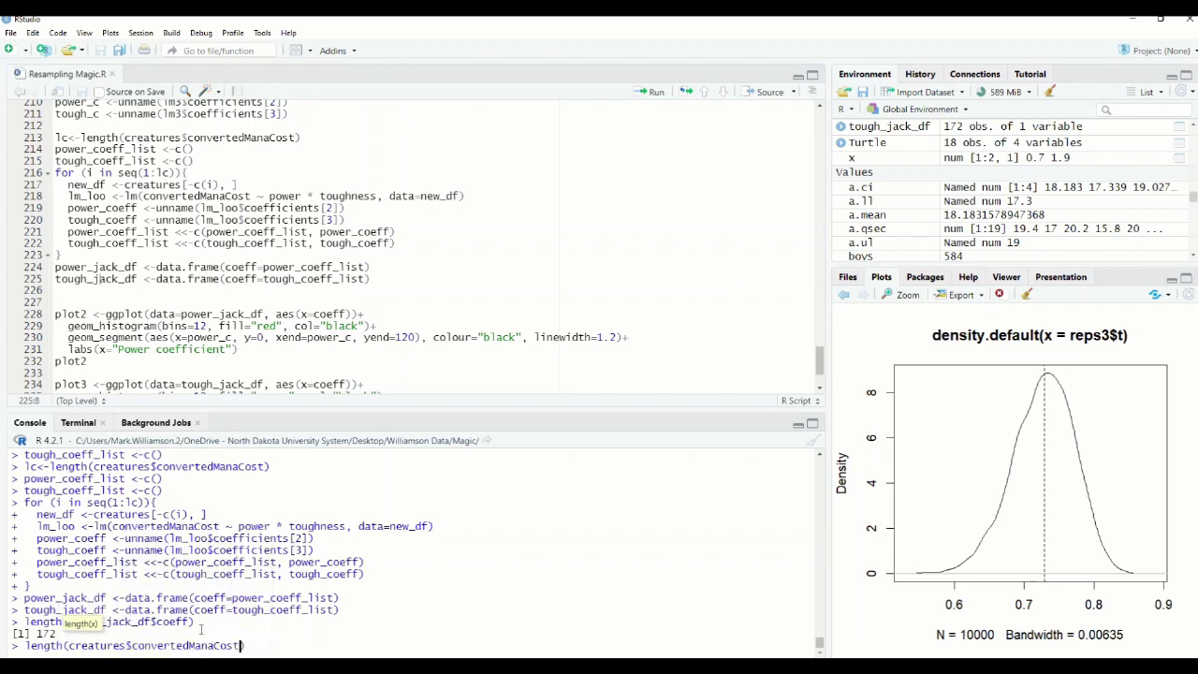
key("Return")
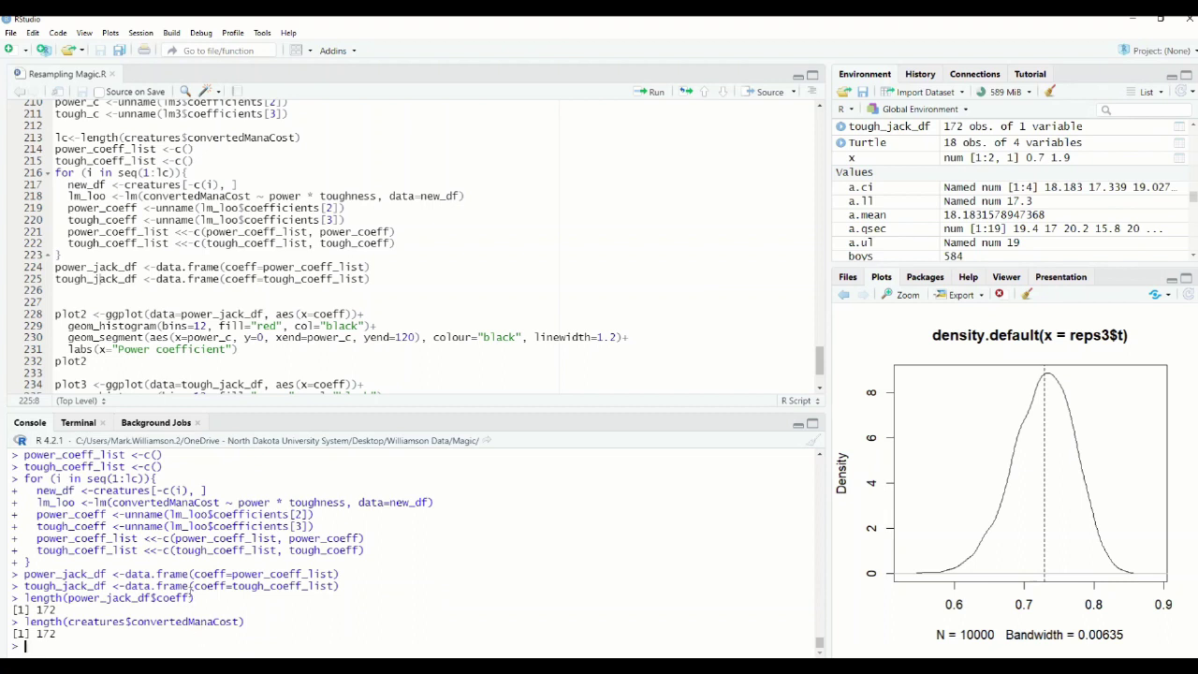
left_click(113, 295)
Draw the red Power coefficient jackknife histogram from the plot2 block, lines 228–232.
left_click_drag(100, 360, 41, 317)
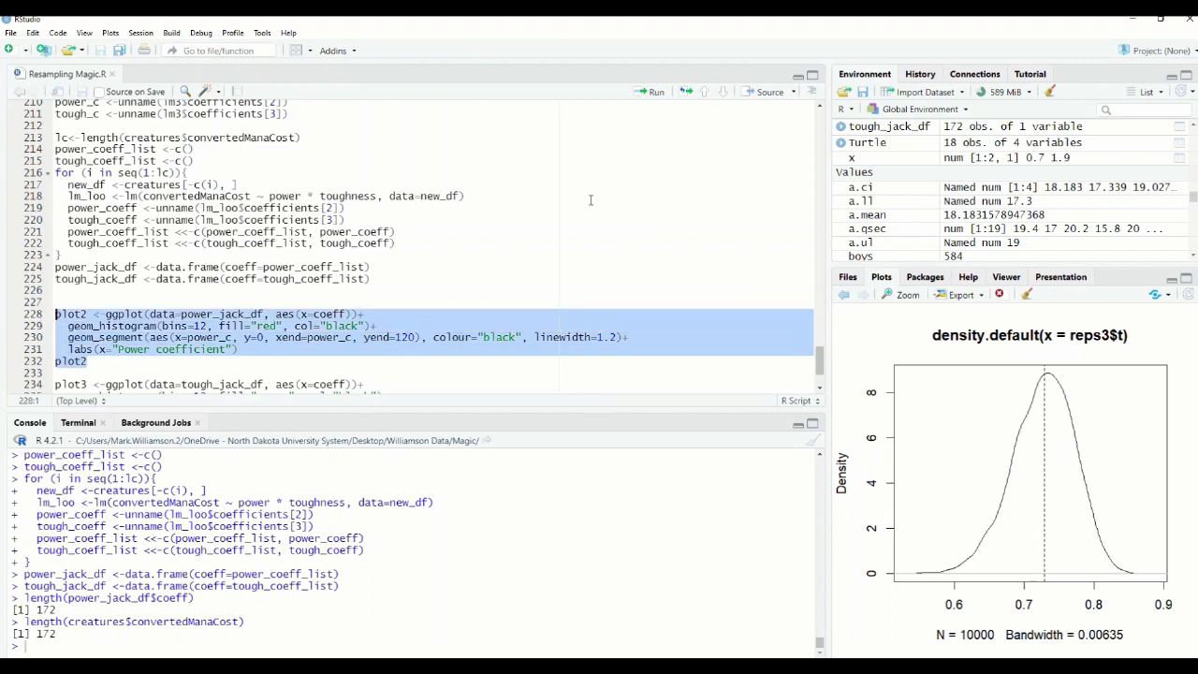
left_click(653, 93)
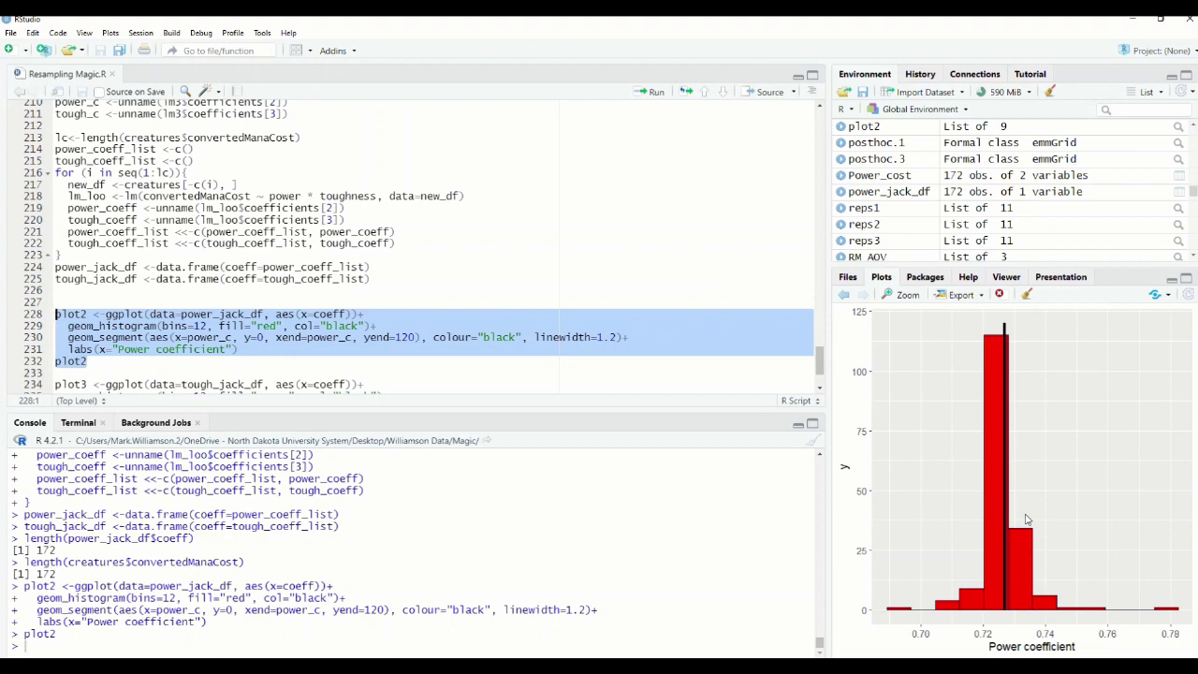
scroll(569, 356, "down", 1)
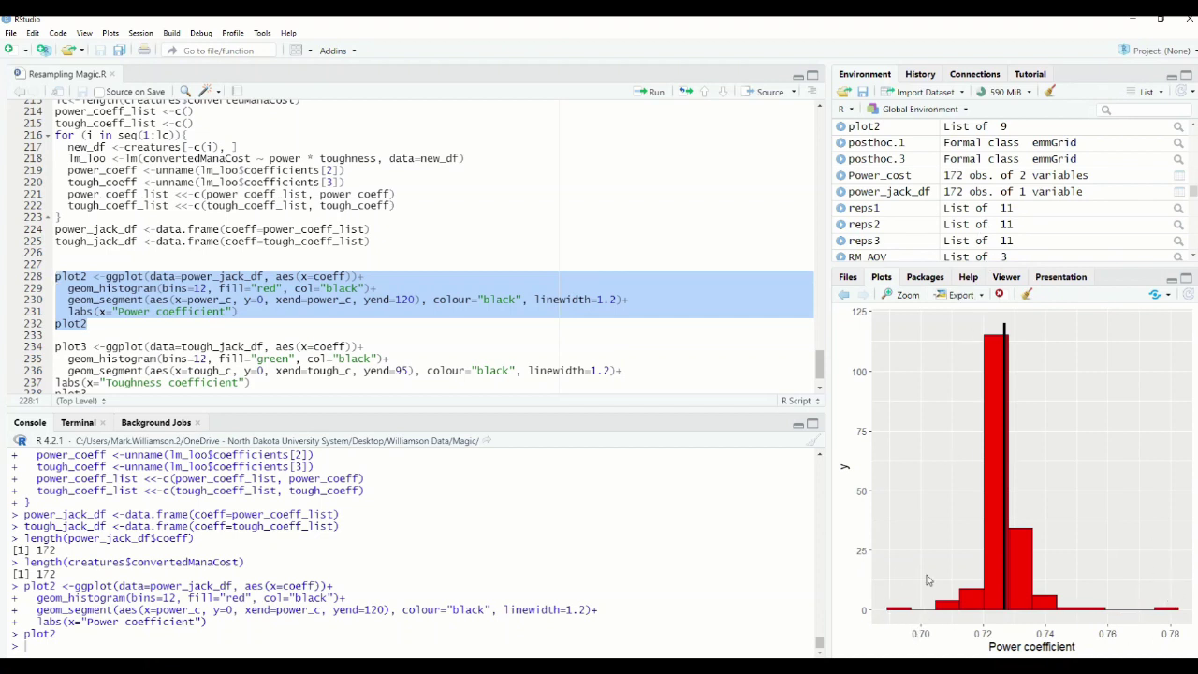
Draw the green Toughness coefficient jackknife histogram from the plot3 block, lines 234–238.
scroll(159, 269, "down", 1)
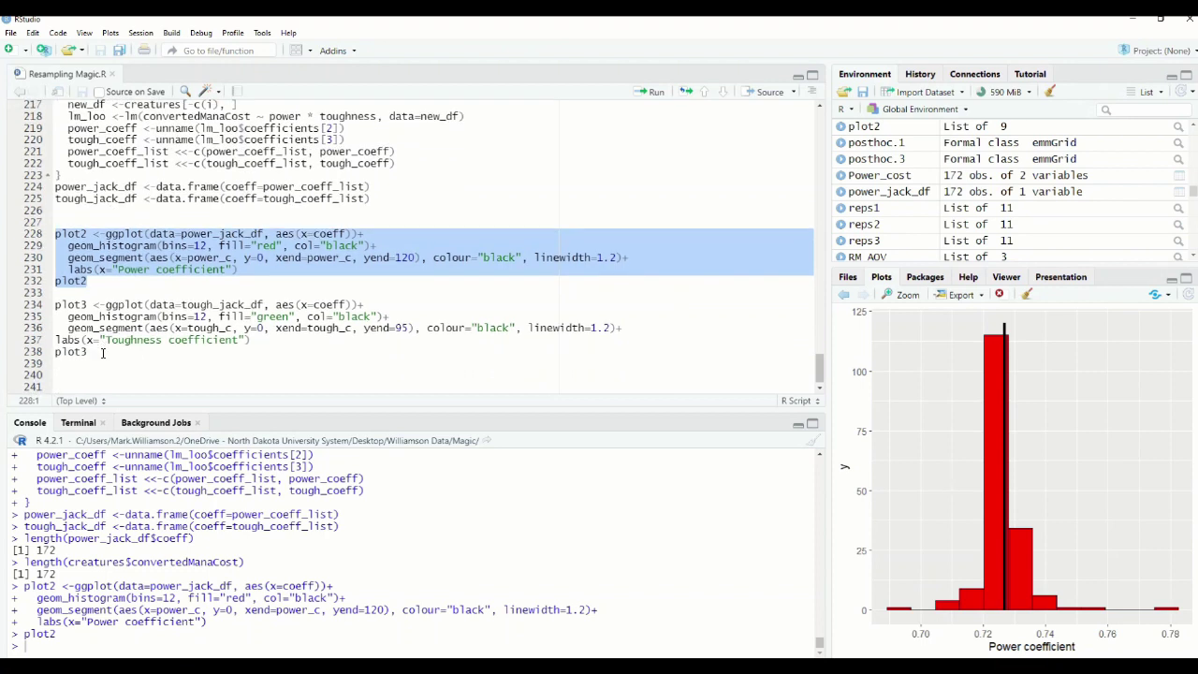
left_click_drag(105, 351, 43, 306)
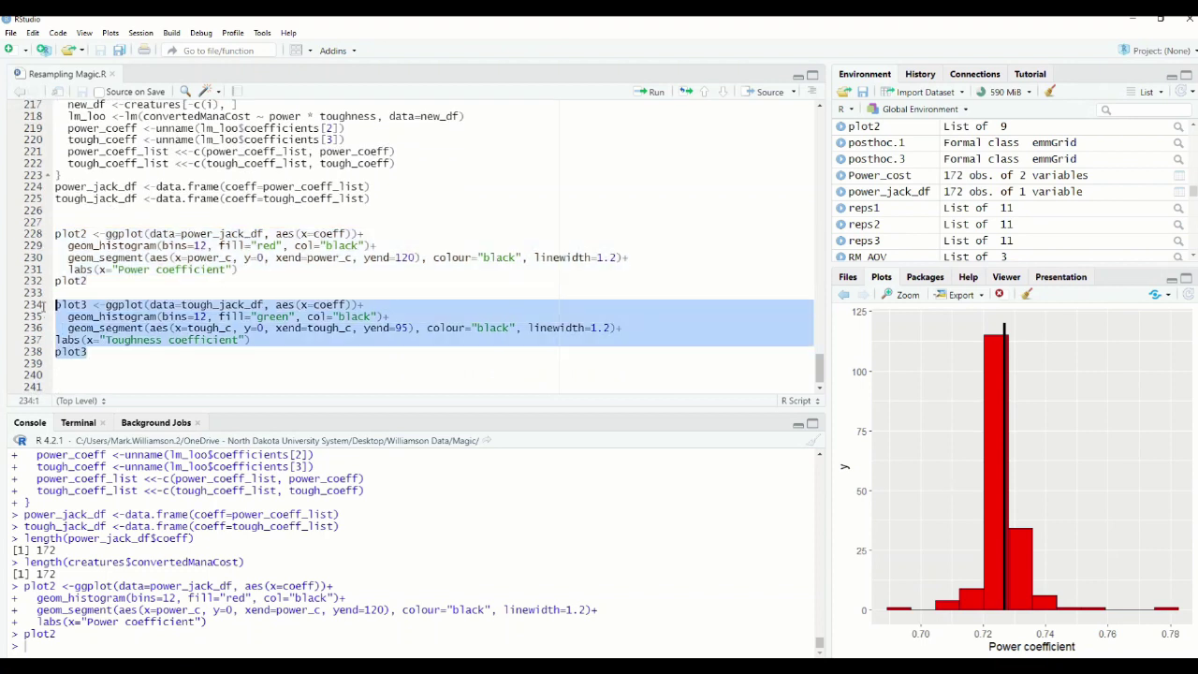
left_click(655, 97)
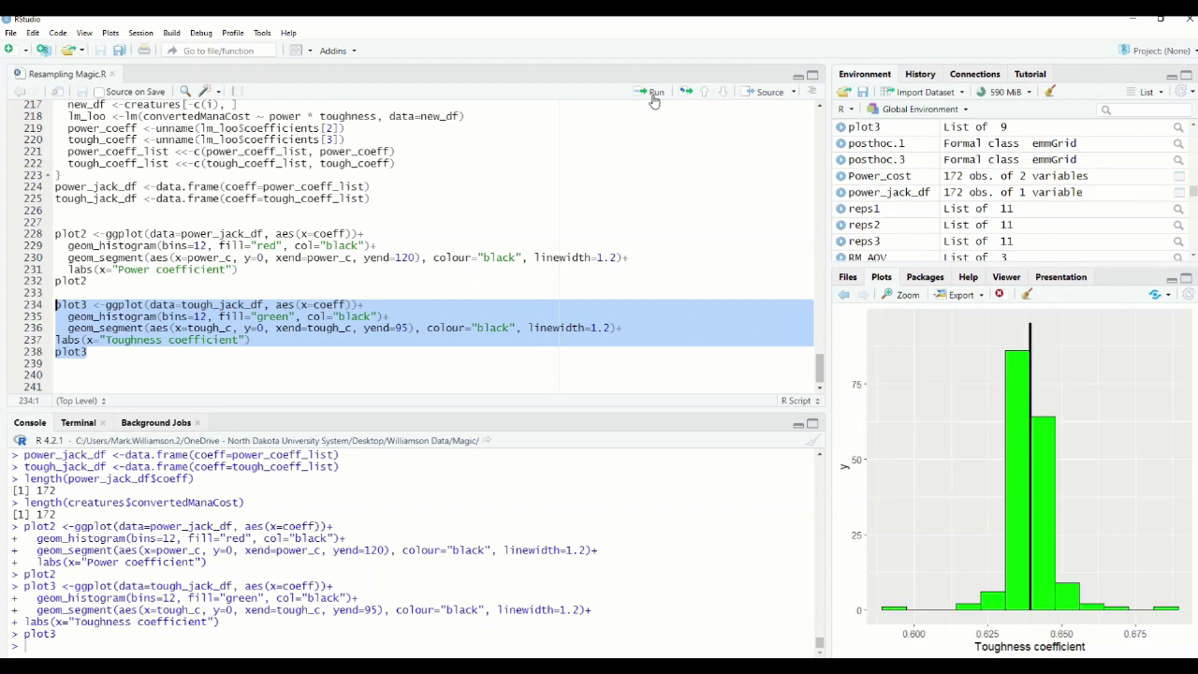